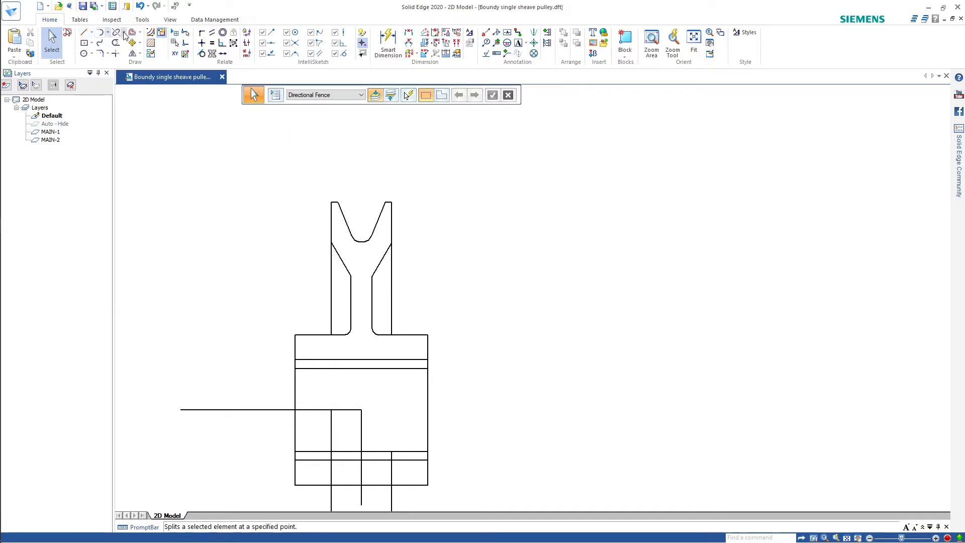
{"action": "left_click", "coordinate": [86, 34]}
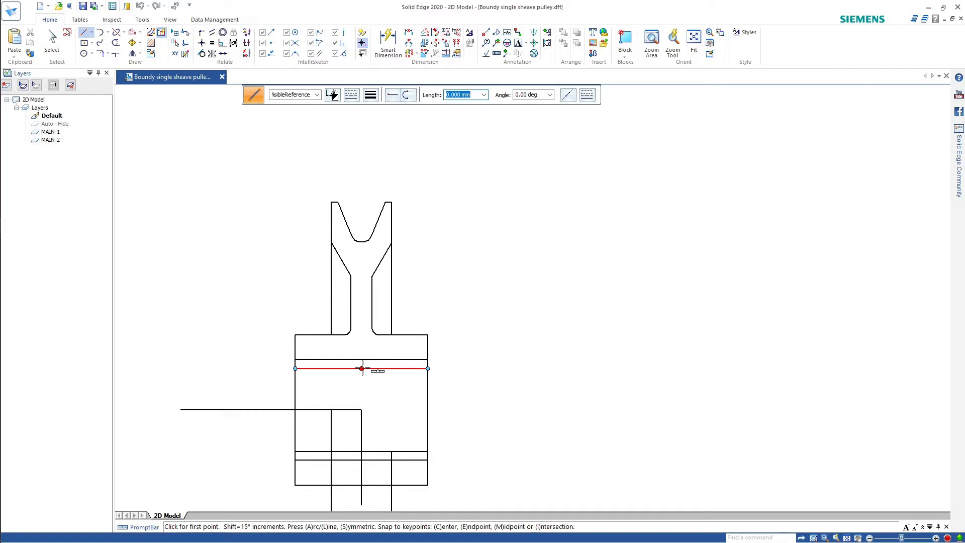
{"action": "left_click", "coordinate": [362, 369]}
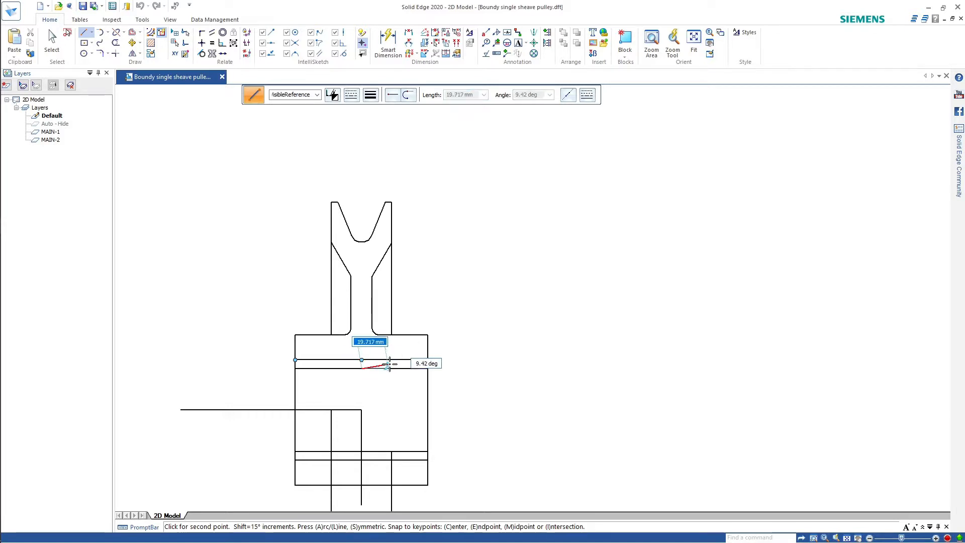
{"action": "right_click", "coordinate": [373, 359]}
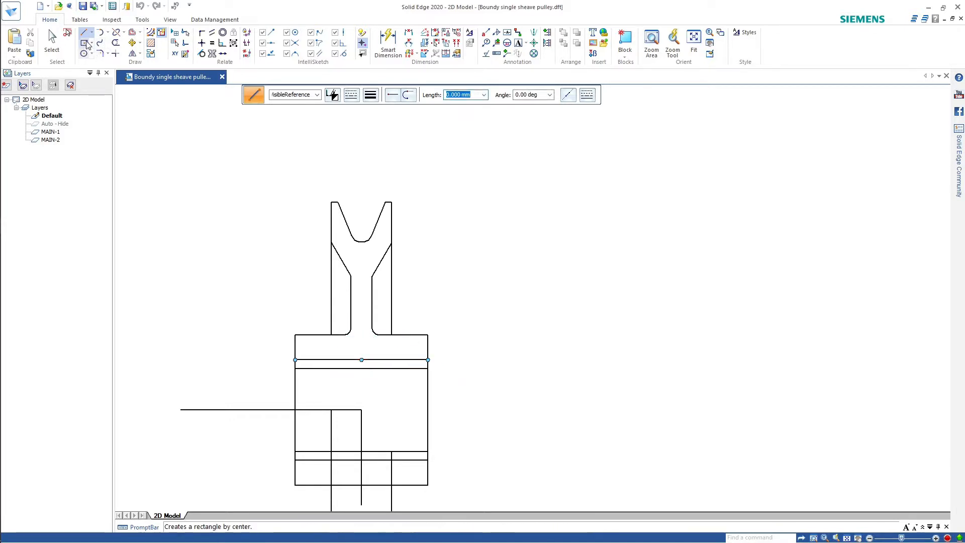
Draw an 85 by 3 mm centre rectangle on the midpoint of the second horizontal line below the hub's top edge
{"action": "left_click", "coordinate": [84, 43]}
{"action": "left_click", "coordinate": [362, 369]}
{"action": "scroll", "coordinate": [420, 372], "scroll_direction": "up", "scroll_amount": 5}
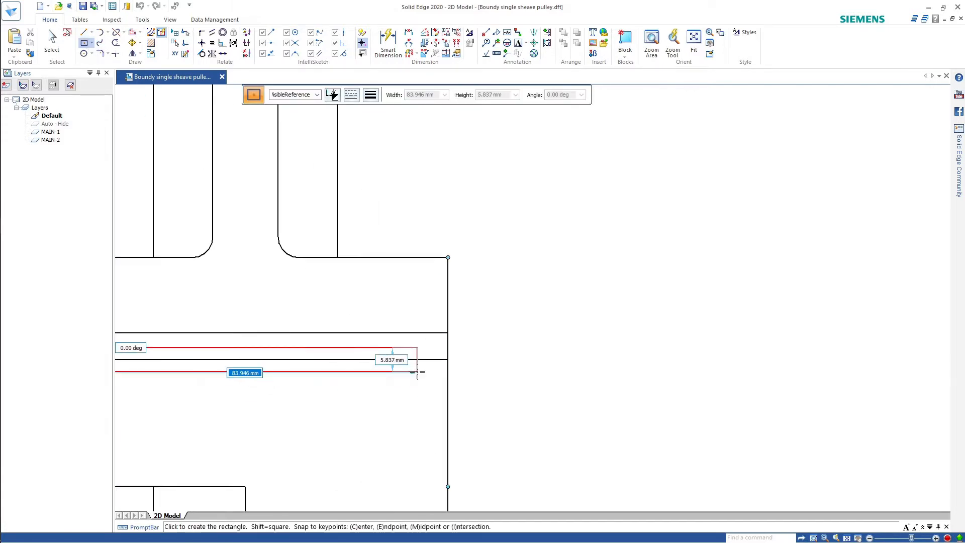
{"action": "type", "text": "85"}
{"action": "key", "text": "Tab"}
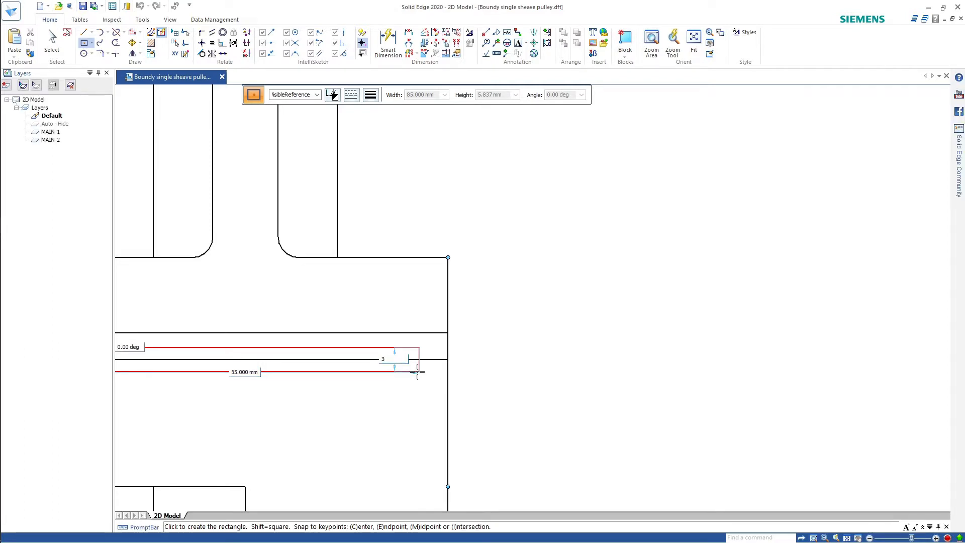
{"action": "key", "text": "Tab"}
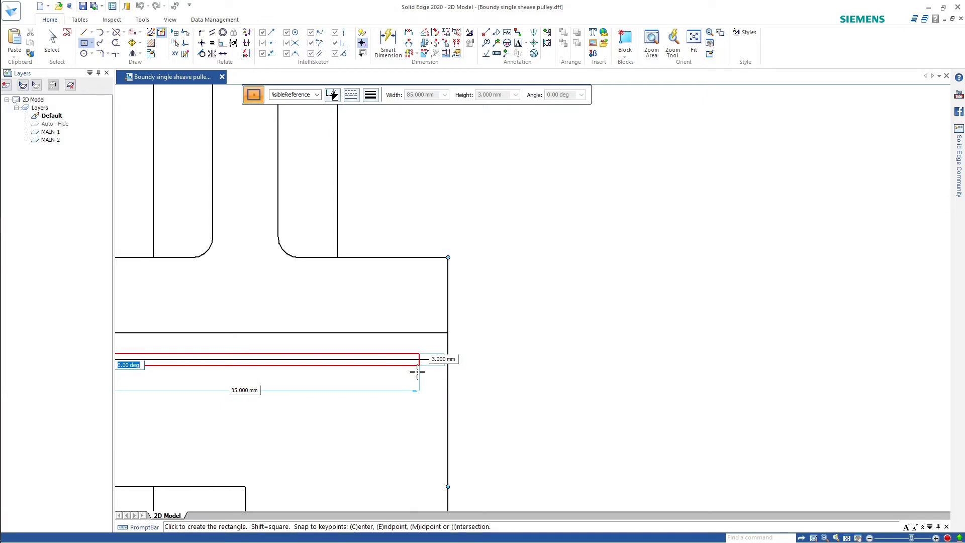
{"action": "key", "text": "Return"}
{"action": "scroll", "coordinate": [162, 403], "scroll_direction": "down", "scroll_amount": 4}
Draw a circle fitting the thin rectangle's left end and copy it to the same position at the right end
{"action": "scroll", "coordinate": [131, 392], "scroll_direction": "up", "scroll_amount": 6}
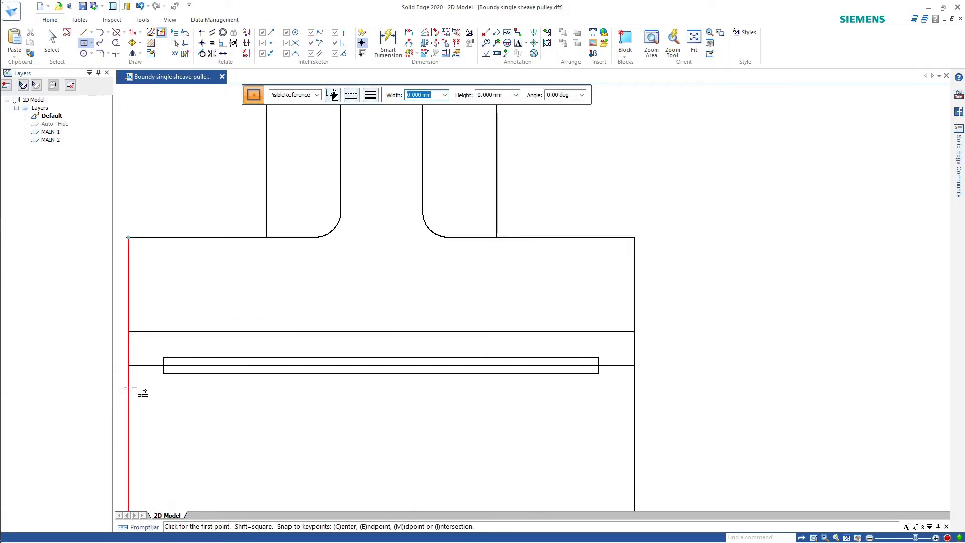
{"action": "left_click", "coordinate": [84, 51]}
{"action": "left_click", "coordinate": [92, 53]}
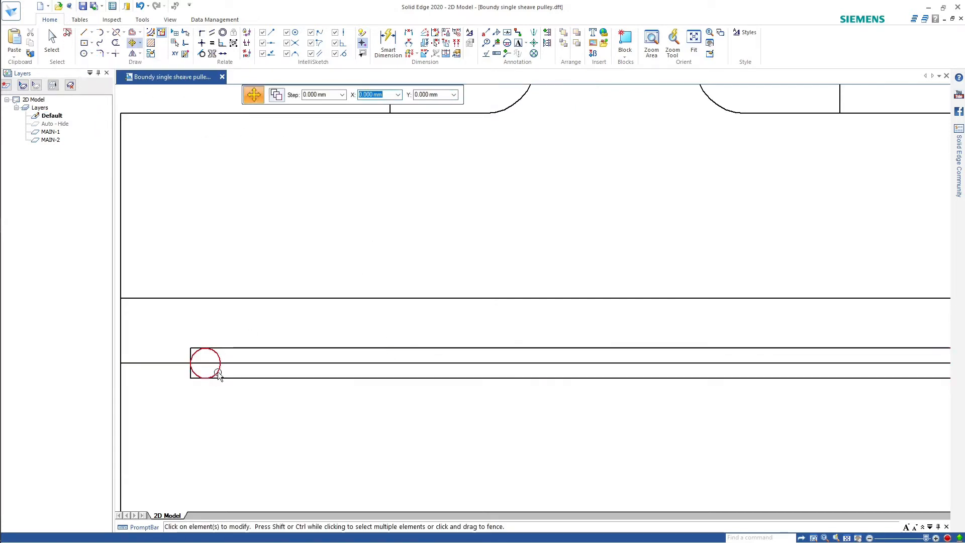
{"action": "left_click", "coordinate": [131, 43]}
{"action": "left_click", "coordinate": [220, 370]}
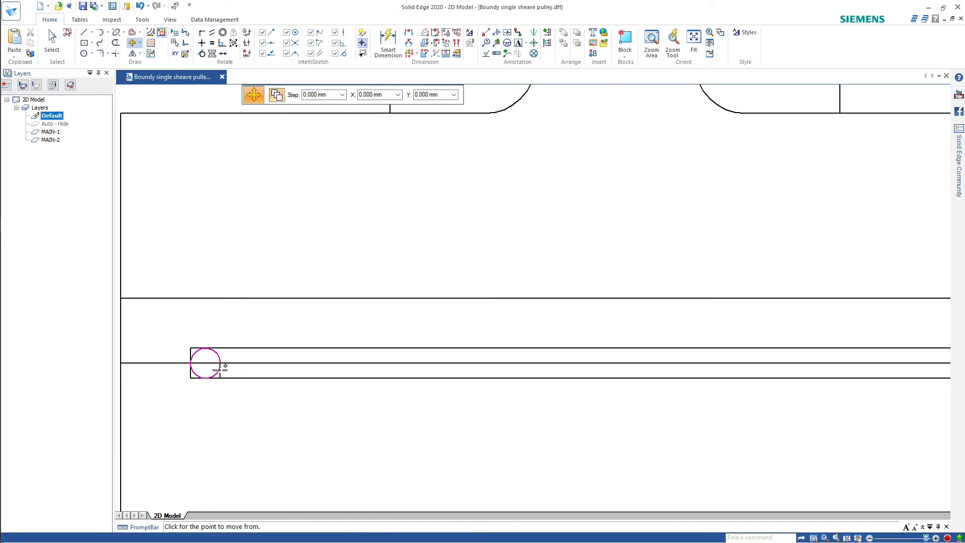
{"action": "left_click", "coordinate": [220, 365]}
{"action": "scroll", "coordinate": [251, 392], "scroll_direction": "down", "scroll_amount": 4}
{"action": "scroll", "coordinate": [585, 390], "scroll_direction": "up", "scroll_amount": 3}
{"action": "left_click", "coordinate": [555, 387]}
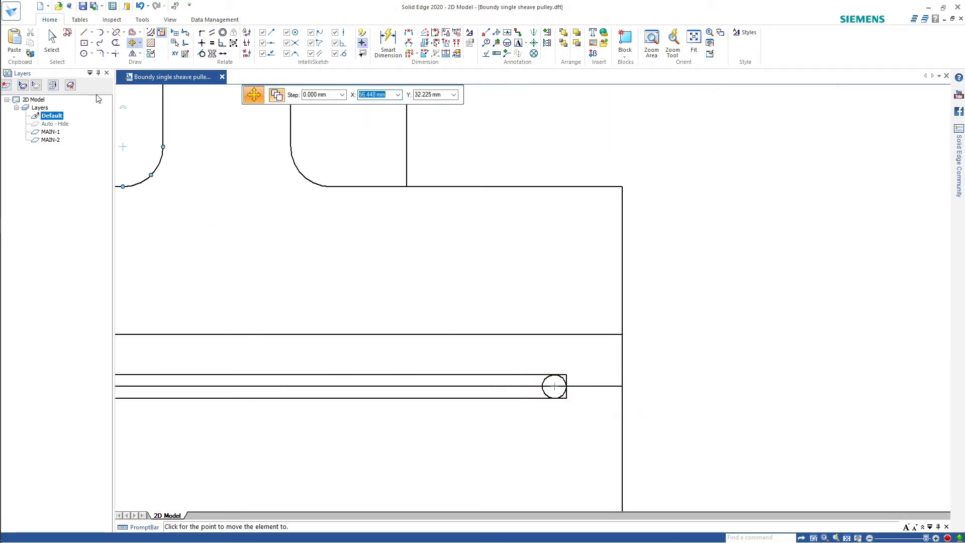
Trim the rectangle and both circles to a shallow groove with rounded upper corners above the horizontal line
{"action": "left_click", "coordinate": [116, 42]}
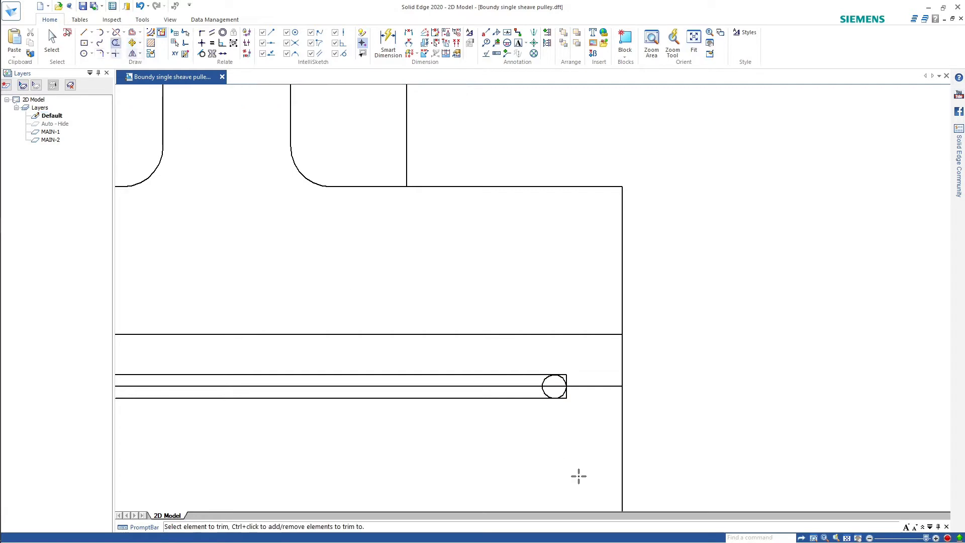
{"action": "scroll", "coordinate": [538, 403], "scroll_direction": "up", "scroll_amount": 3}
{"action": "scroll", "coordinate": [442, 375], "scroll_direction": "down", "scroll_amount": 4}
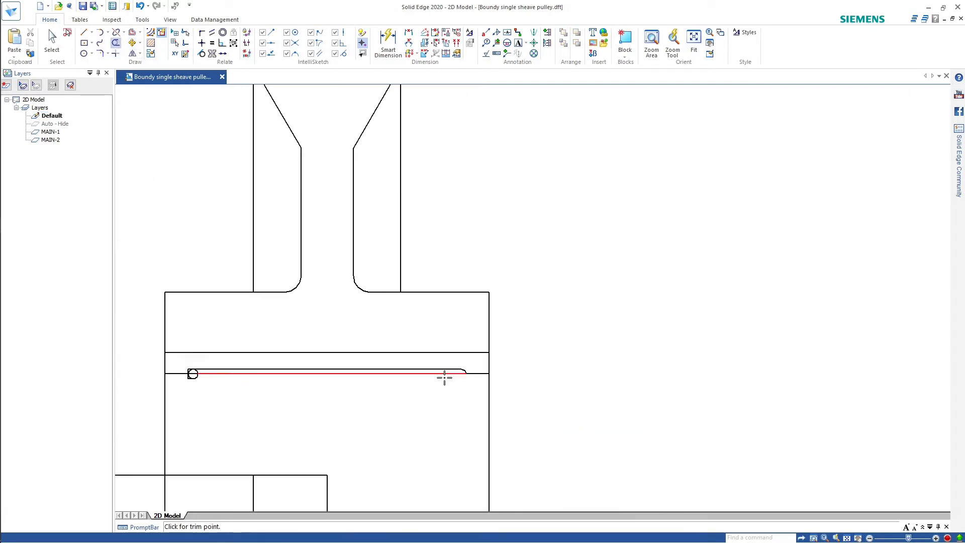
{"action": "scroll", "coordinate": [436, 294], "scroll_direction": "up", "scroll_amount": 4}
{"action": "left_click_drag", "start_coordinate": [435, 292], "coordinate": [226, 375]}
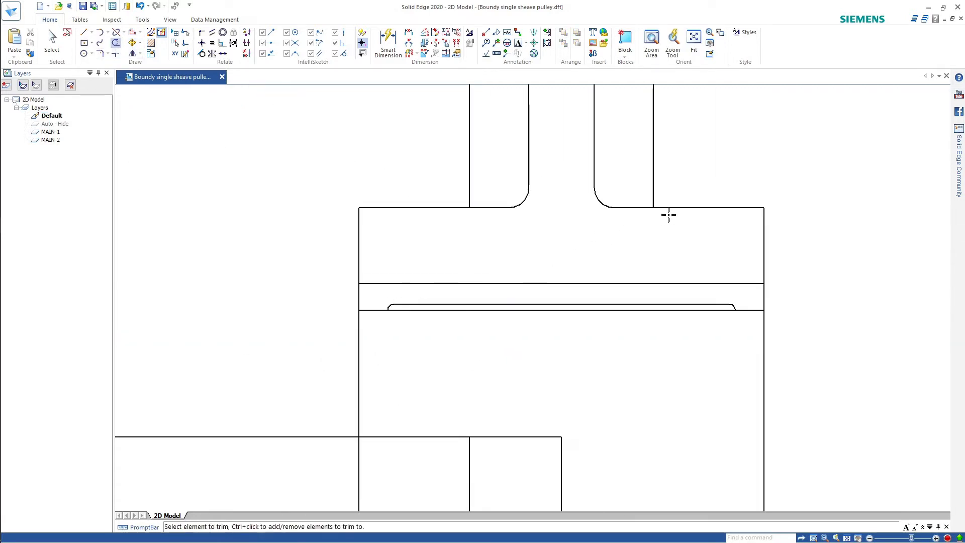
Draw a vertical chain centreline about 38 mm long, 0.35 mm wide, through the hub's right part and delete its horizontal helper line
{"action": "left_click", "coordinate": [84, 32]}
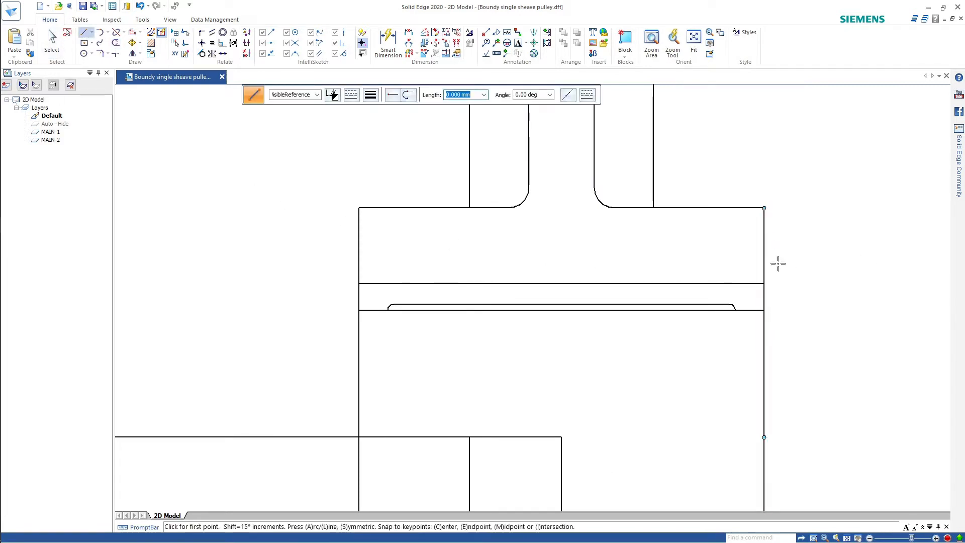
{"action": "left_click", "coordinate": [765, 174]}
{"action": "left_click", "coordinate": [353, 98]}
{"action": "left_click", "coordinate": [388, 128]}
{"action": "left_click", "coordinate": [375, 99]}
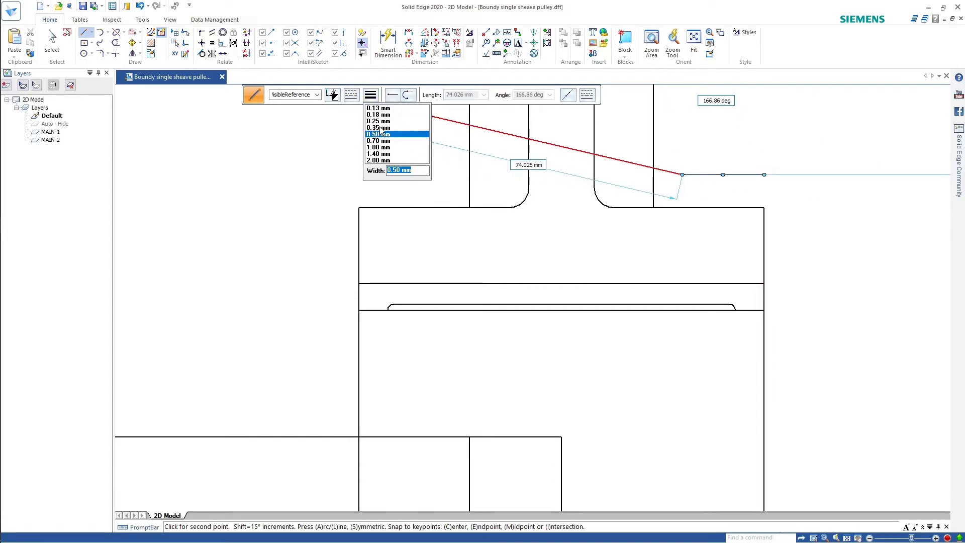
{"action": "left_click", "coordinate": [381, 128]}
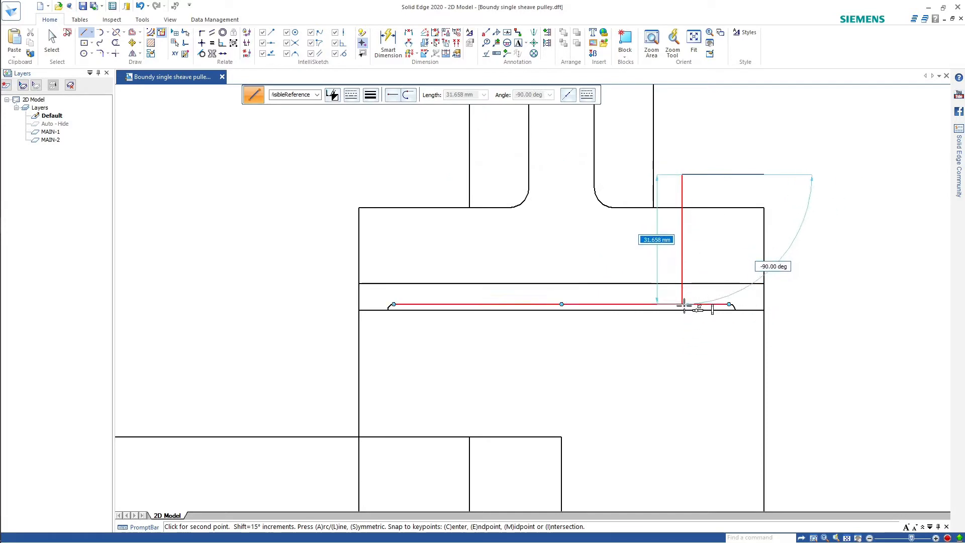
{"action": "left_click", "coordinate": [682, 332]}
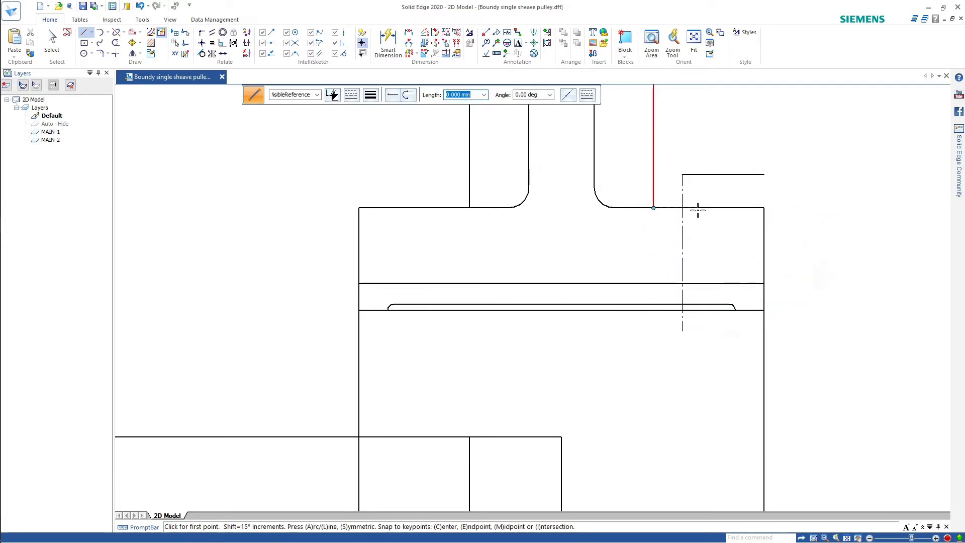
{"action": "key", "text": "Escape"}
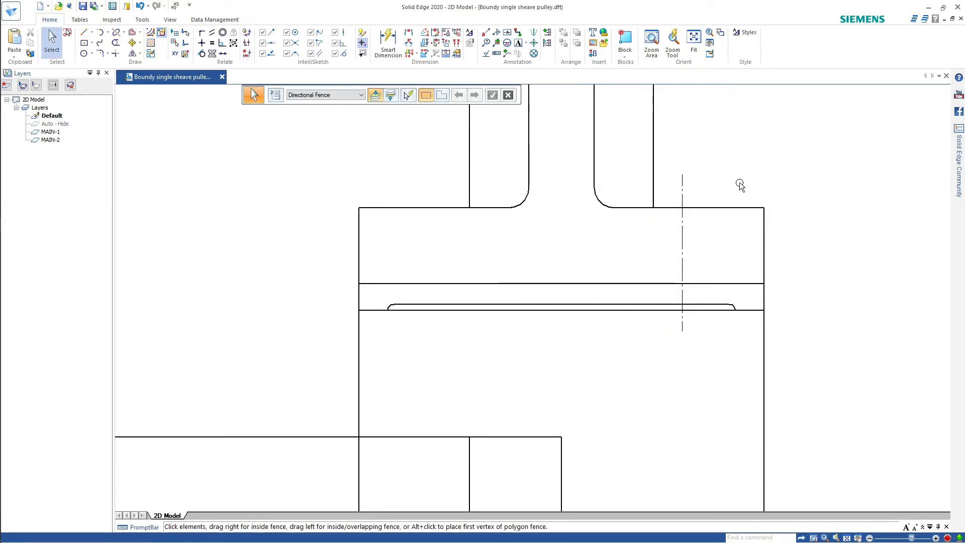
Offset the vertical centreline by 2.5 mm to both sides
{"action": "scroll", "coordinate": [678, 271], "scroll_direction": "up", "scroll_amount": 3}
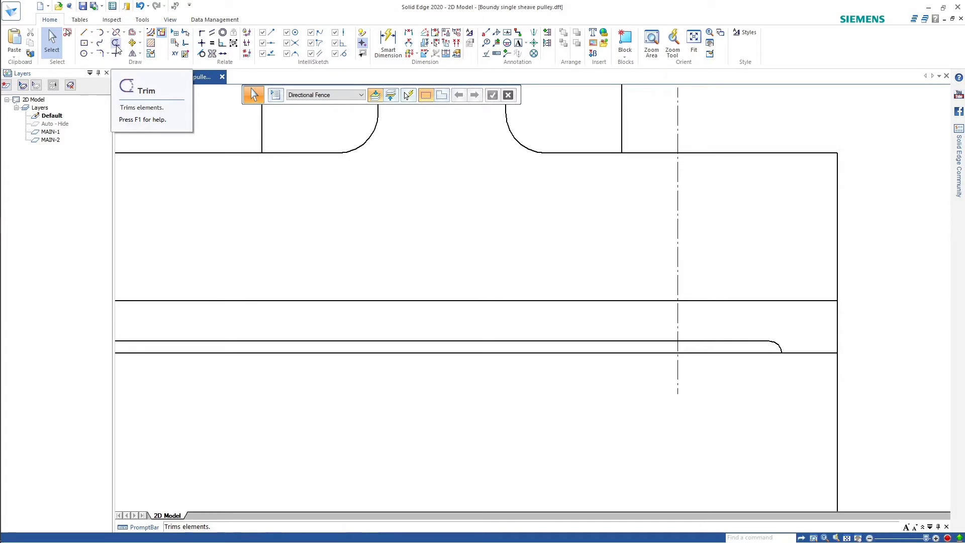
{"action": "left_click", "coordinate": [133, 32]}
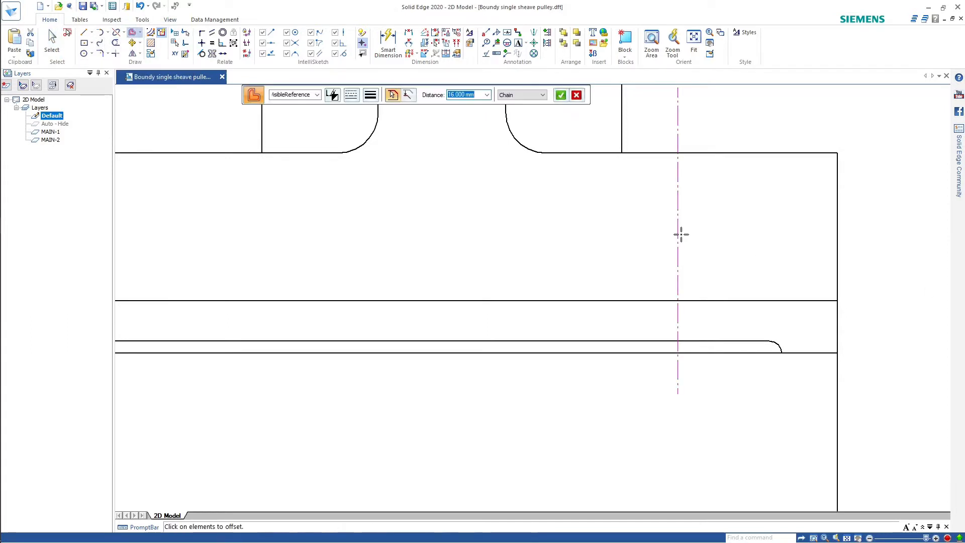
{"action": "type", "text": "2.5"}
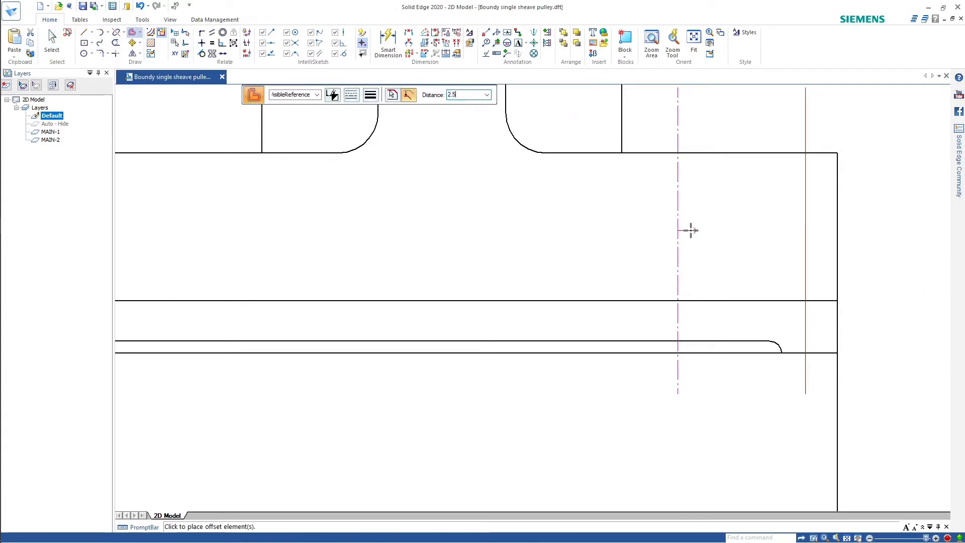
{"action": "key", "text": "Return"}
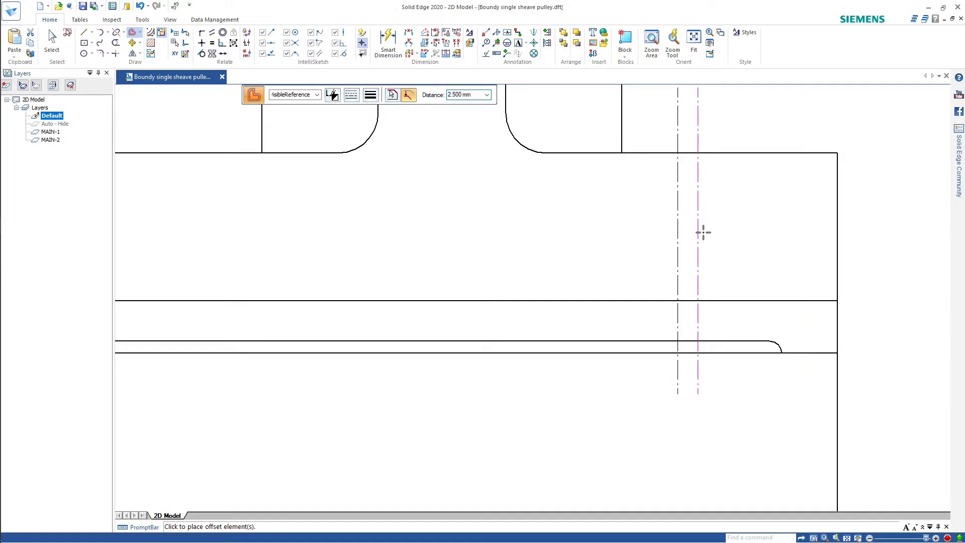
{"action": "key", "text": "Return"}
{"action": "left_click", "coordinate": [647, 226]}
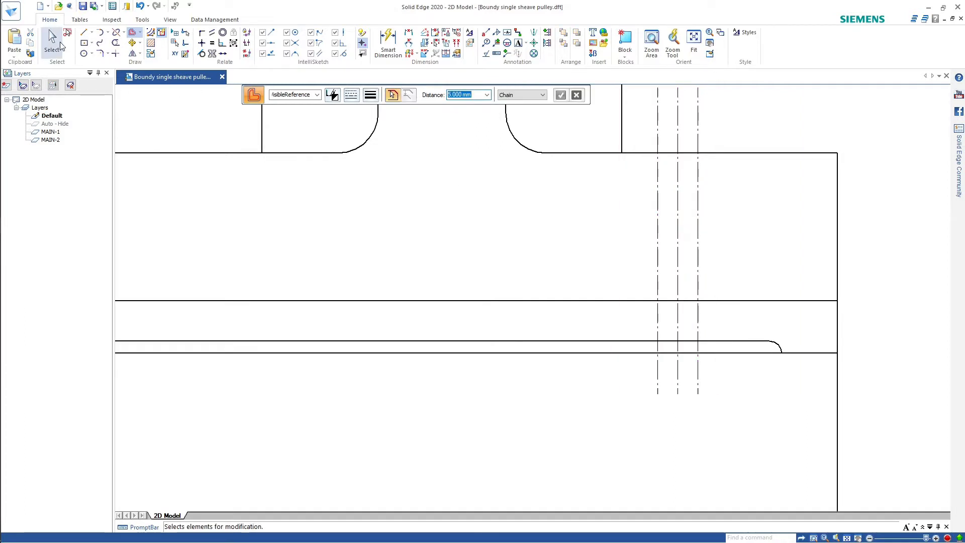
Change the two offset lines to the continuous line type
{"action": "left_click", "coordinate": [59, 47]}
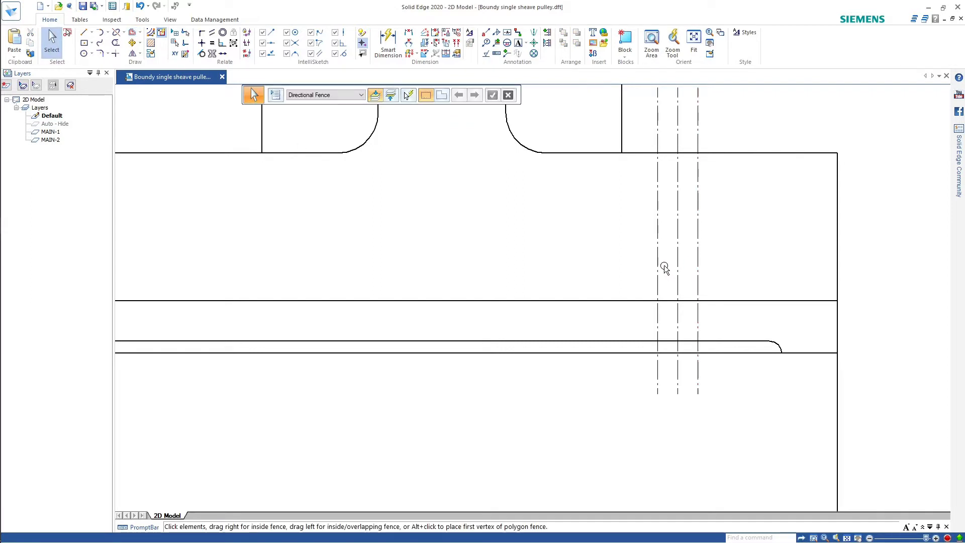
{"action": "left_click", "coordinate": [658, 266]}
{"action": "left_click", "coordinate": [367, 95]}
{"action": "left_click", "coordinate": [350, 96]}
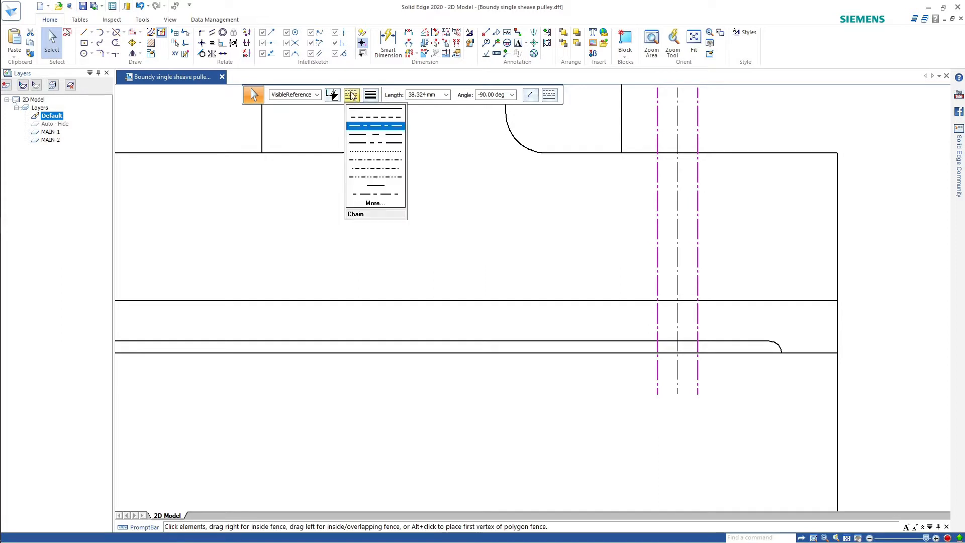
{"action": "left_click", "coordinate": [359, 110]}
{"action": "left_click", "coordinate": [182, 125]}
Trim the offset lines above the hub and remove the hub's top edge and first horizontal line between them
{"action": "left_click", "coordinate": [115, 43]}
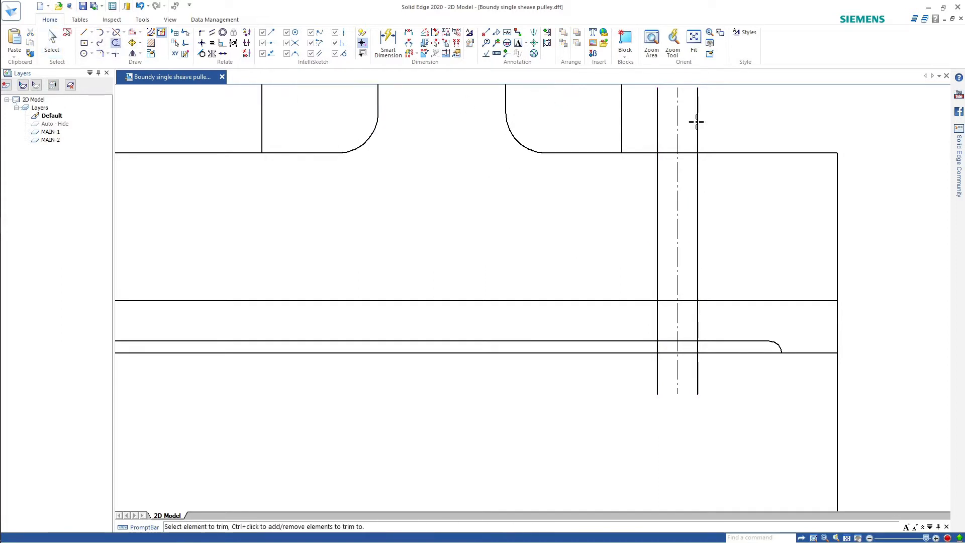
{"action": "left_click", "coordinate": [658, 127]}
{"action": "left_click", "coordinate": [699, 128]}
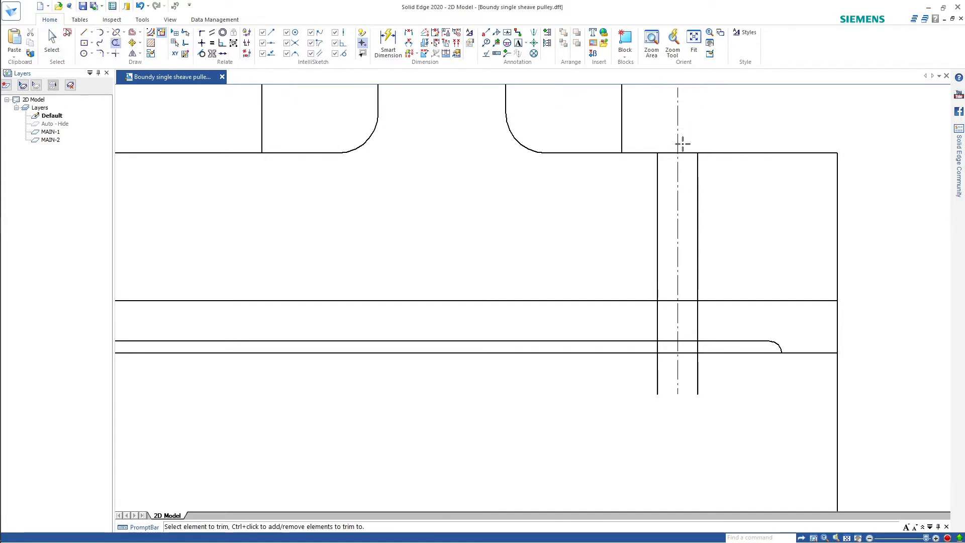
{"action": "left_click", "coordinate": [666, 152]}
{"action": "left_click", "coordinate": [670, 301]}
Trim the lower ends of both hole lines back to the shallow groove's upper edge
{"action": "left_click", "coordinate": [657, 353]}
{"action": "key", "text": "ctrl+z"}
{"action": "left_click", "coordinate": [658, 385]}
{"action": "left_click", "coordinate": [698, 377]}
{"action": "scroll", "coordinate": [692, 345], "scroll_direction": "up", "scroll_amount": 8}
{"action": "left_click", "coordinate": [729, 354]}
{"action": "left_click", "coordinate": [539, 352]}
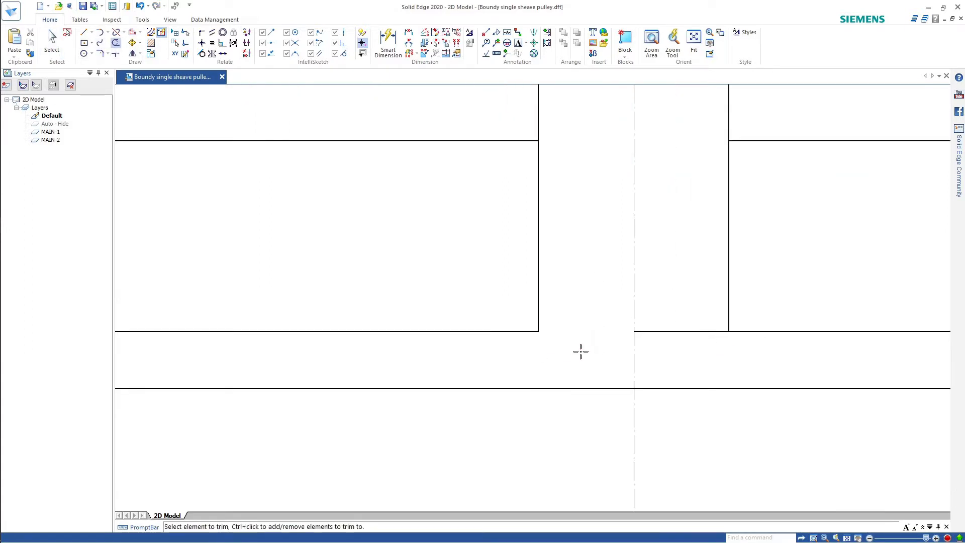
{"action": "key", "text": "Escape"}
{"action": "scroll", "coordinate": [640, 252], "scroll_direction": "down", "scroll_amount": 4}
{"action": "scroll", "coordinate": [638, 255], "scroll_direction": "down", "scroll_amount": 3}
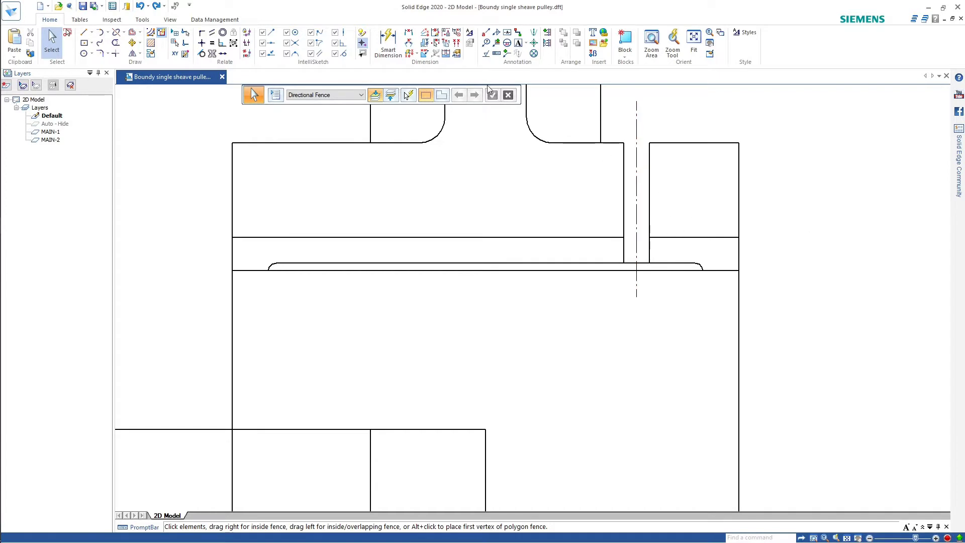
Close the hole's upper end with a 5 mm horizontal line and set it to the continuous line type
{"action": "left_click", "coordinate": [84, 32]}
{"action": "scroll", "coordinate": [622, 159], "scroll_direction": "up", "scroll_amount": 5}
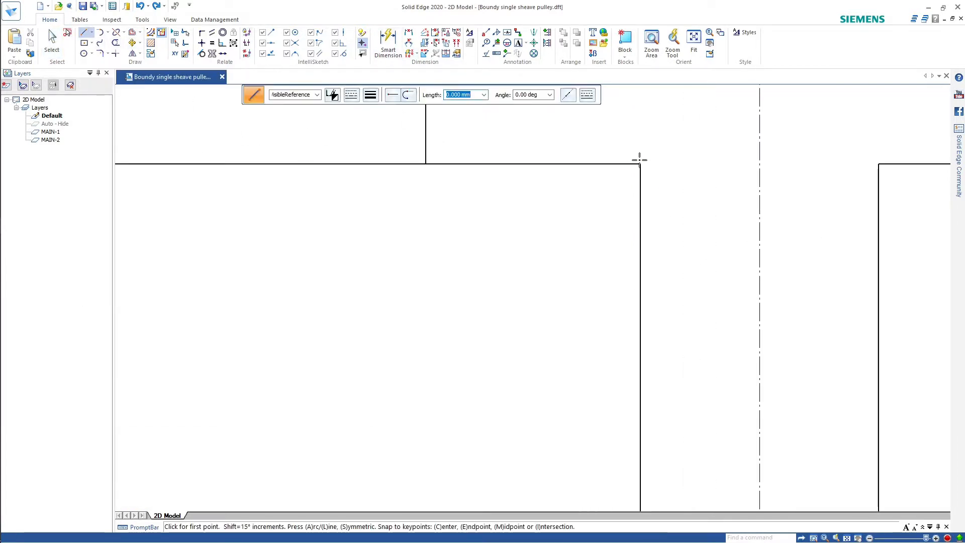
{"action": "left_click", "coordinate": [640, 164]}
{"action": "left_click", "coordinate": [879, 164]}
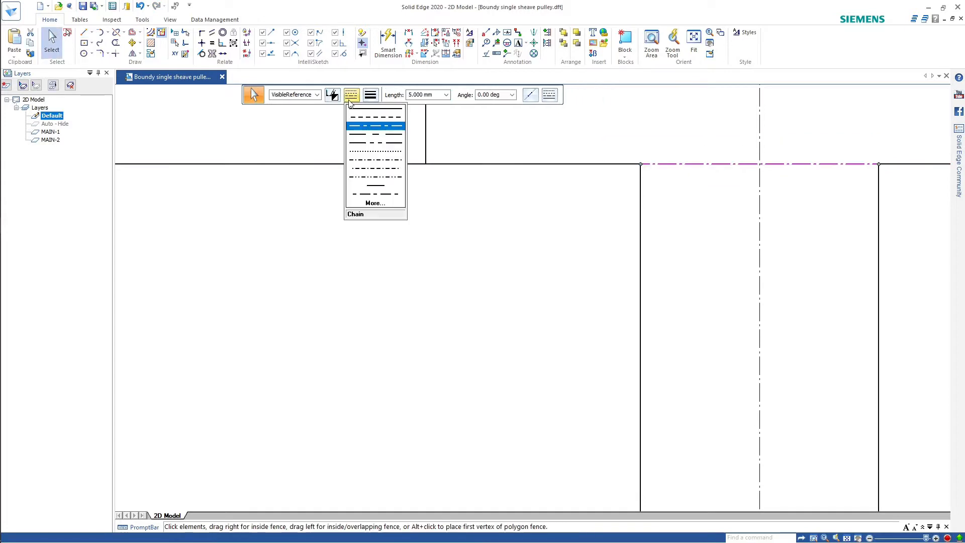
{"action": "left_click", "coordinate": [352, 107]}
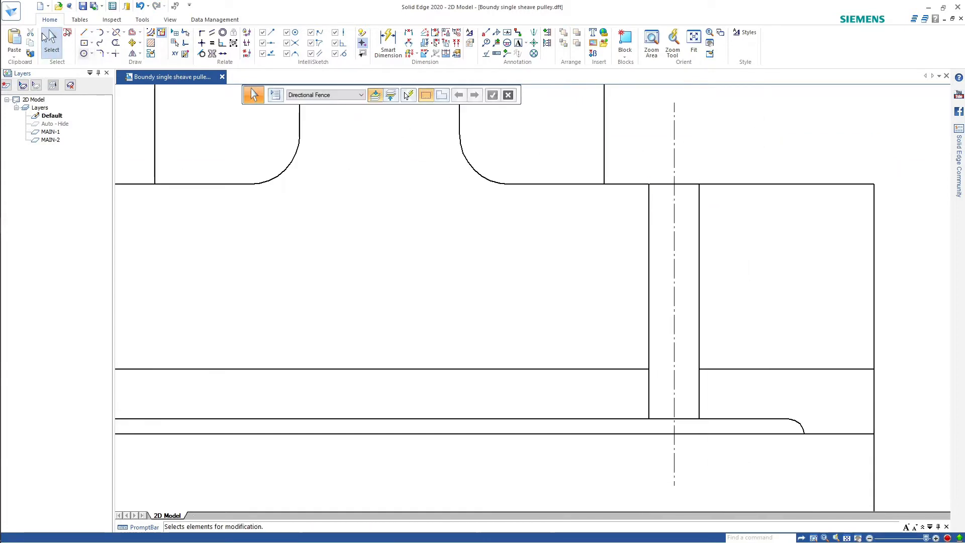
Draw a horizontal line across the hole to bridge the gap in the first line below the hub's top edge
{"action": "left_click", "coordinate": [699, 369]}
{"action": "right_click", "coordinate": [740, 327]}
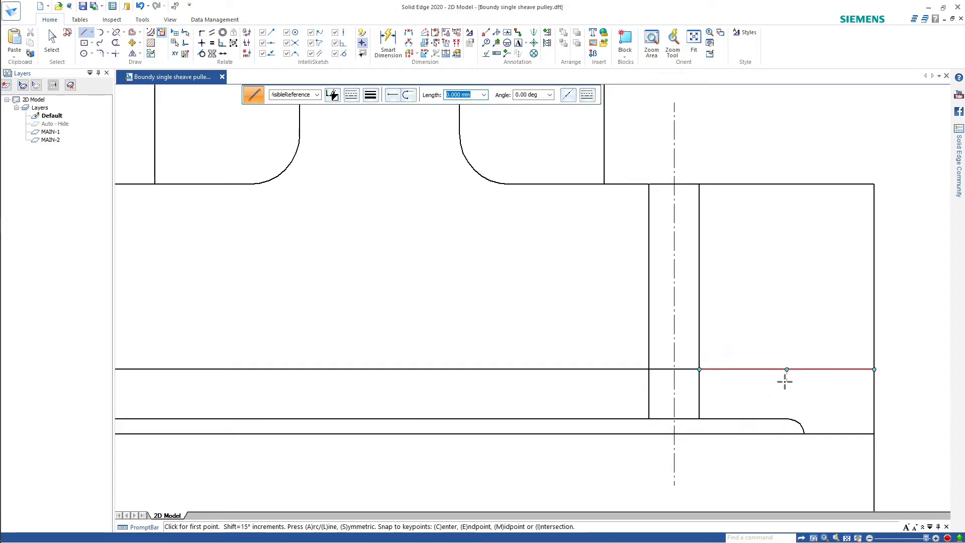
{"action": "scroll", "coordinate": [785, 386], "scroll_direction": "up", "scroll_amount": 3}
{"action": "scroll", "coordinate": [792, 396], "scroll_direction": "down", "scroll_amount": 6}
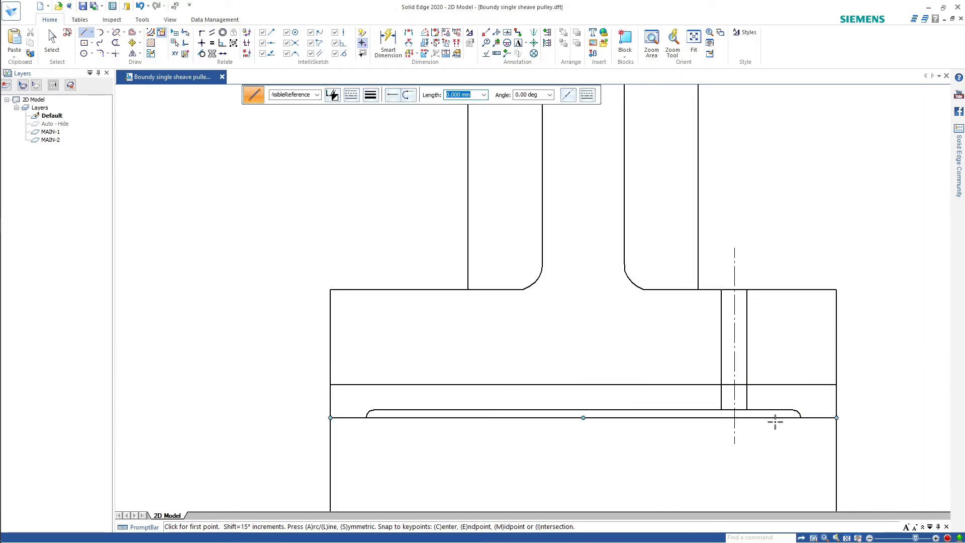
{"action": "scroll", "coordinate": [776, 423], "scroll_direction": "up", "scroll_amount": 3}
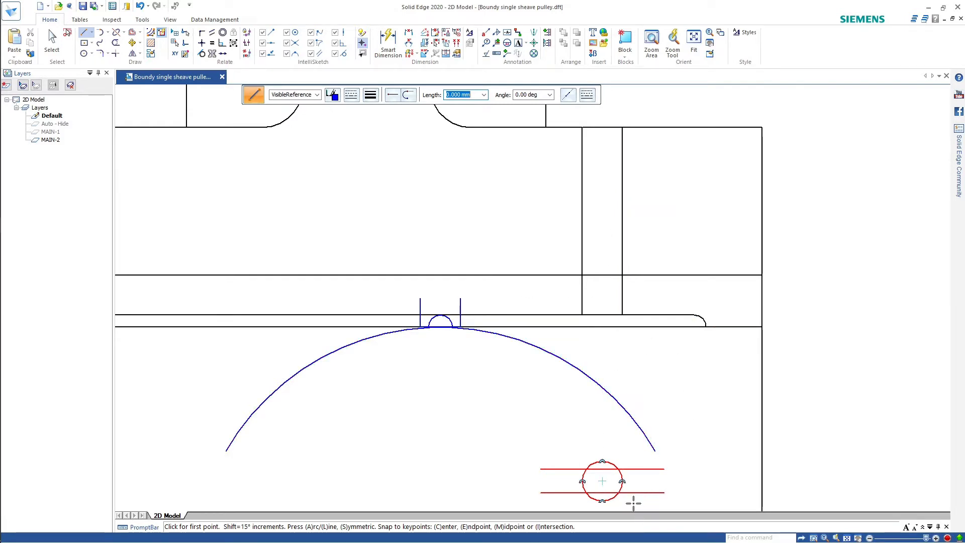
Measure the vertical distance between the two horizontal lines crossing the small circle below the hole, without placing the dimension
{"action": "scroll", "coordinate": [633, 503], "scroll_direction": "up", "scroll_amount": 3}
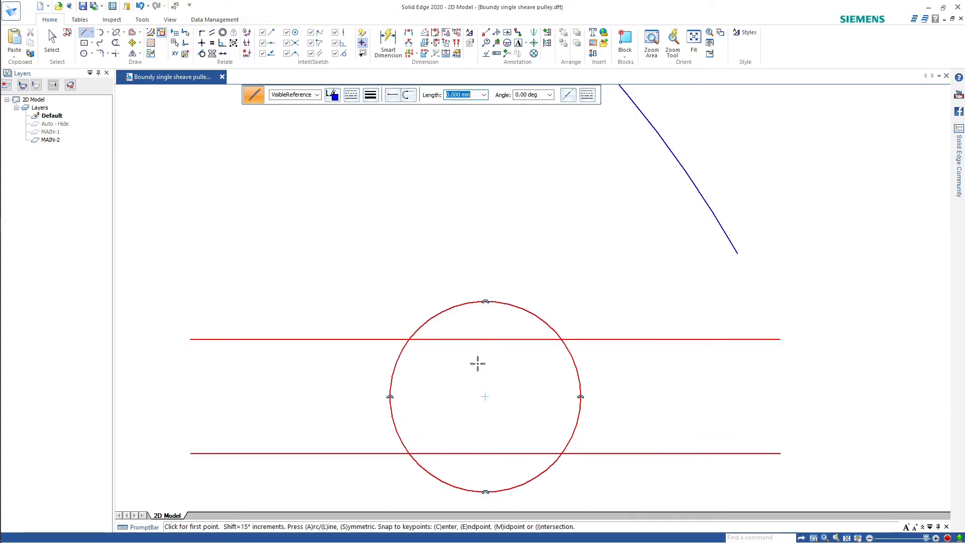
{"action": "left_click", "coordinate": [52, 43]}
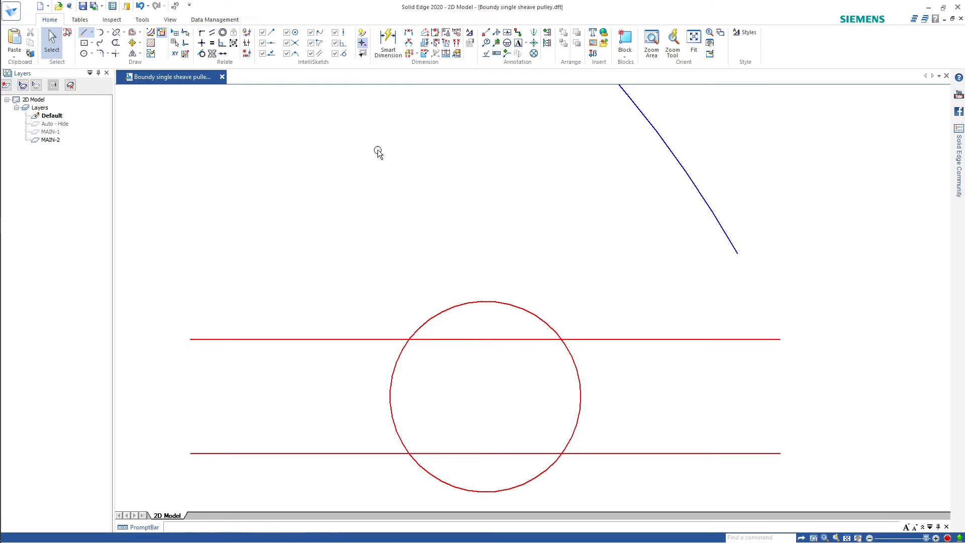
{"action": "left_click", "coordinate": [536, 315]}
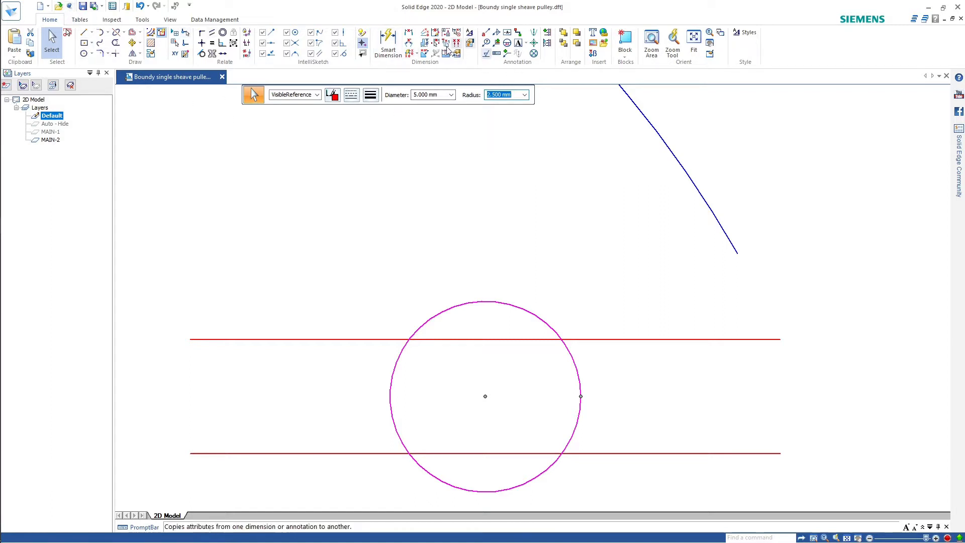
{"action": "left_click", "coordinate": [408, 32]}
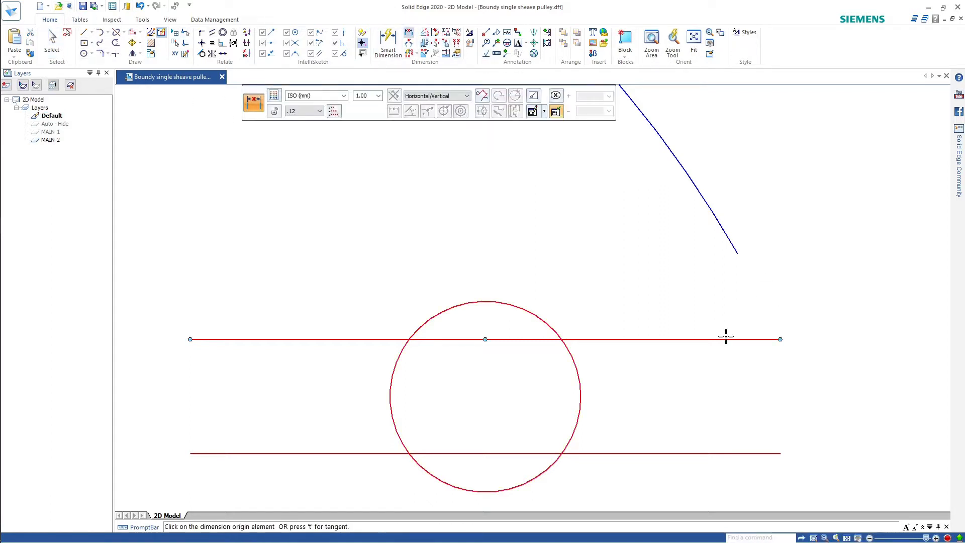
{"action": "left_click", "coordinate": [780, 340]}
{"action": "left_click", "coordinate": [781, 452]}
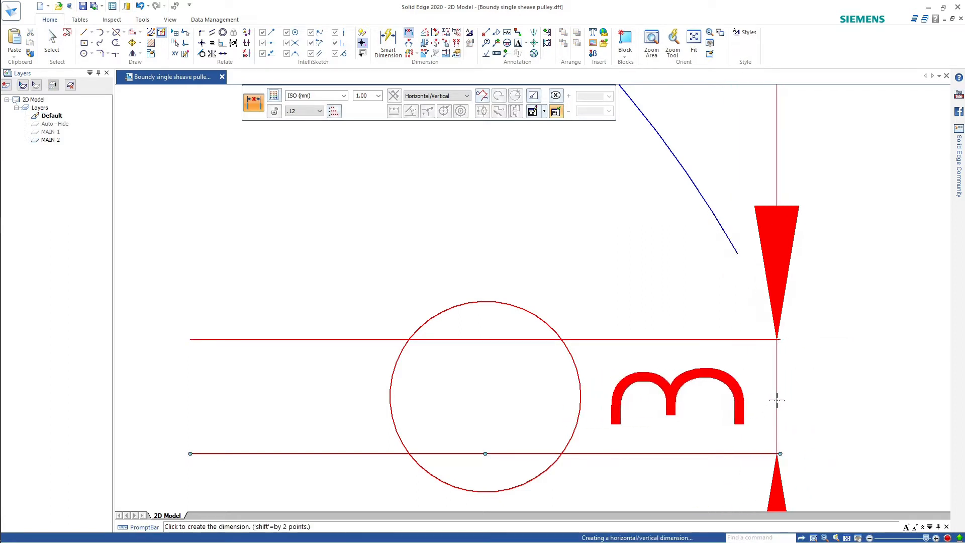
{"action": "scroll", "coordinate": [777, 400], "scroll_direction": "down", "scroll_amount": 5}
{"action": "right_click", "coordinate": [769, 381]}
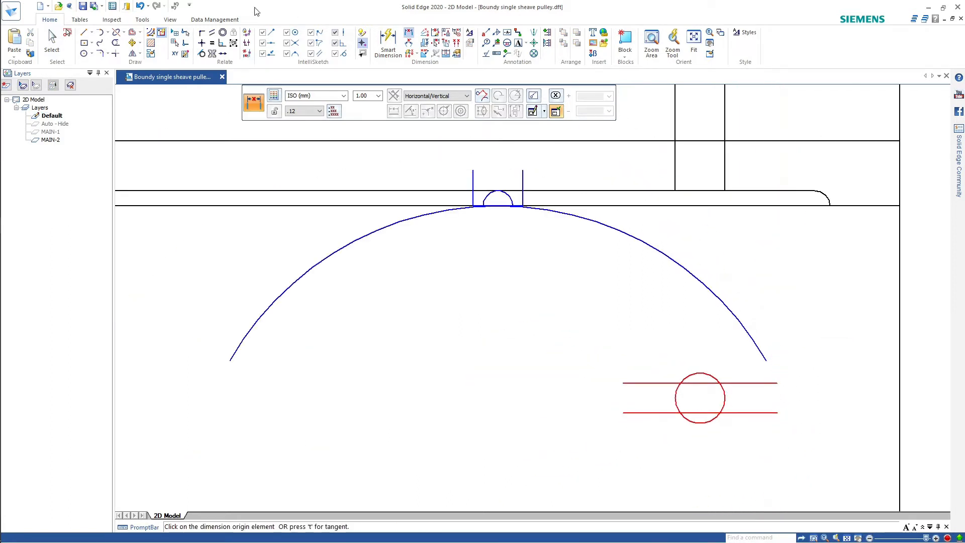
Dimension the diameter of the small circle below the hole, and undo that dimension
{"action": "left_click", "coordinate": [388, 43]}
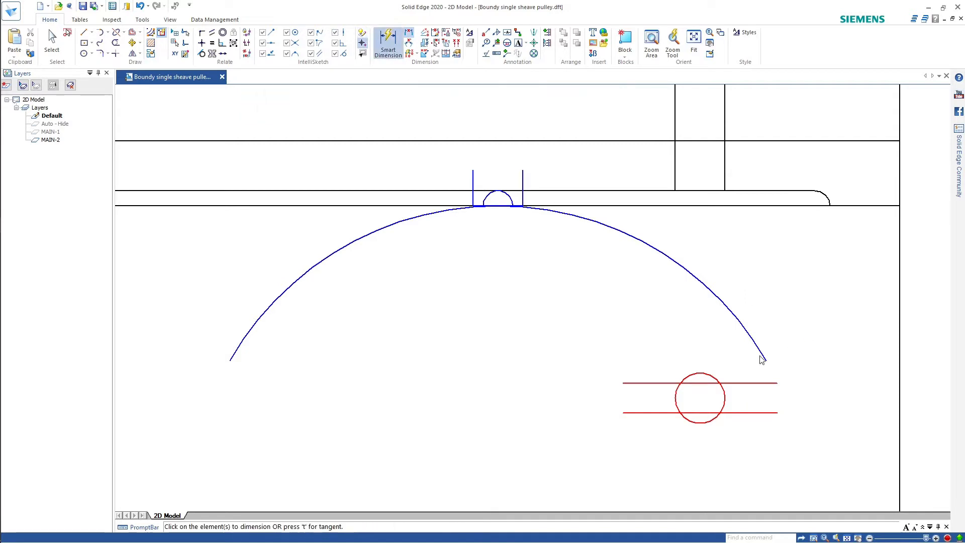
{"action": "left_click", "coordinate": [699, 373]}
{"action": "left_click", "coordinate": [642, 353]}
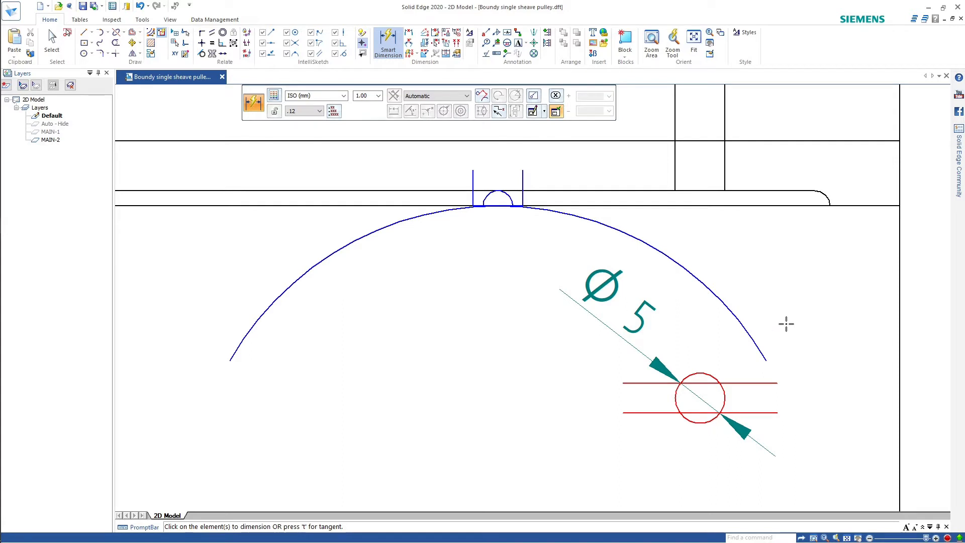
{"action": "key", "text": "ctrl+z"}
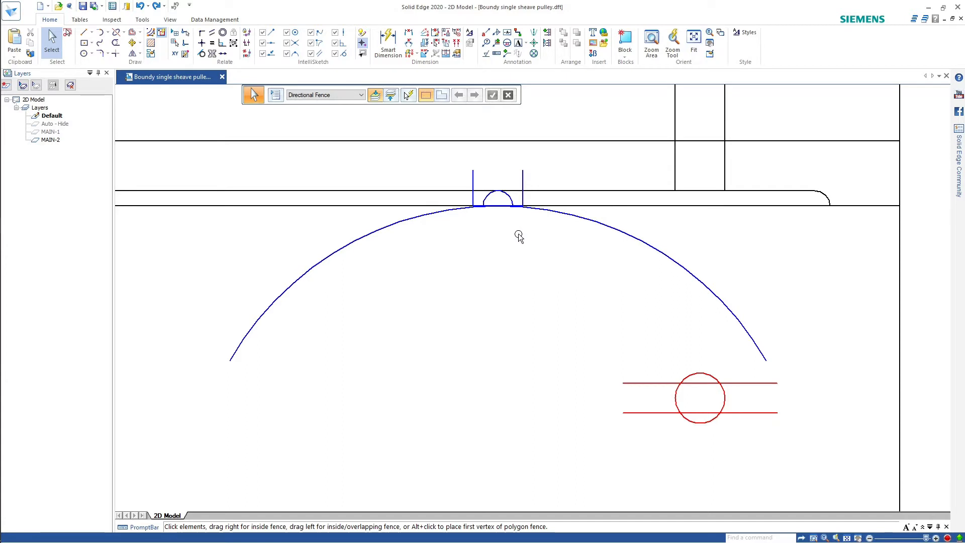
Dimension the horizontal distance between the two short vertical lines beside the small arc at the shallow groove
{"action": "left_click", "coordinate": [409, 32]}
{"action": "left_click", "coordinate": [524, 169]}
{"action": "left_click", "coordinate": [506, 160]}
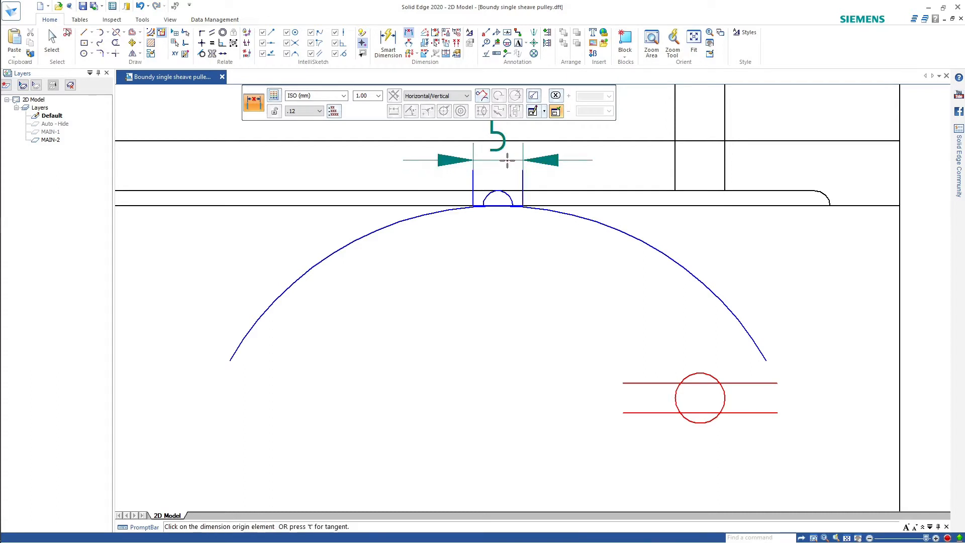
Dimension the radius of the small arc between the two short vertical lines at the shallow groove
{"action": "scroll", "coordinate": [495, 204], "scroll_direction": "up", "scroll_amount": 3}
{"action": "left_click", "coordinate": [539, 171]}
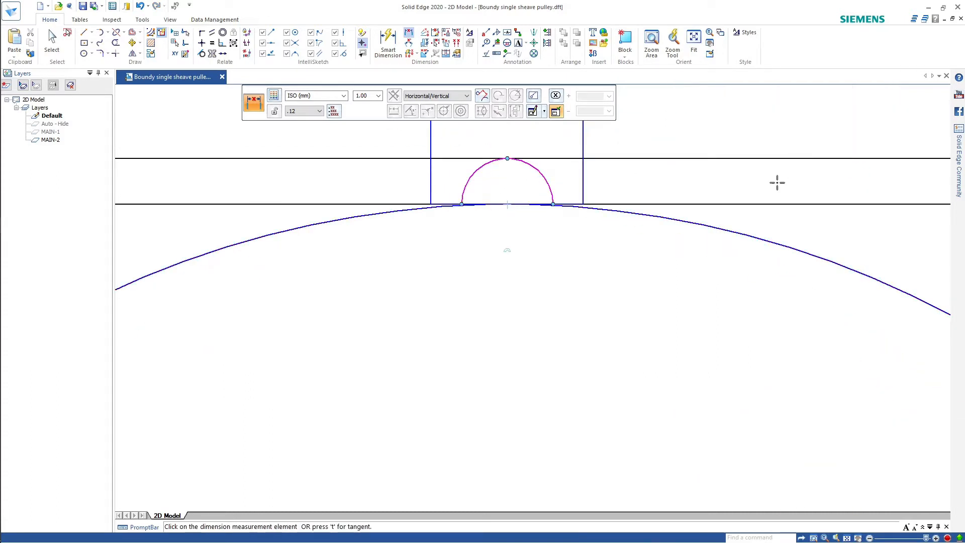
{"action": "scroll", "coordinate": [681, 134], "scroll_direction": "down", "scroll_amount": 3}
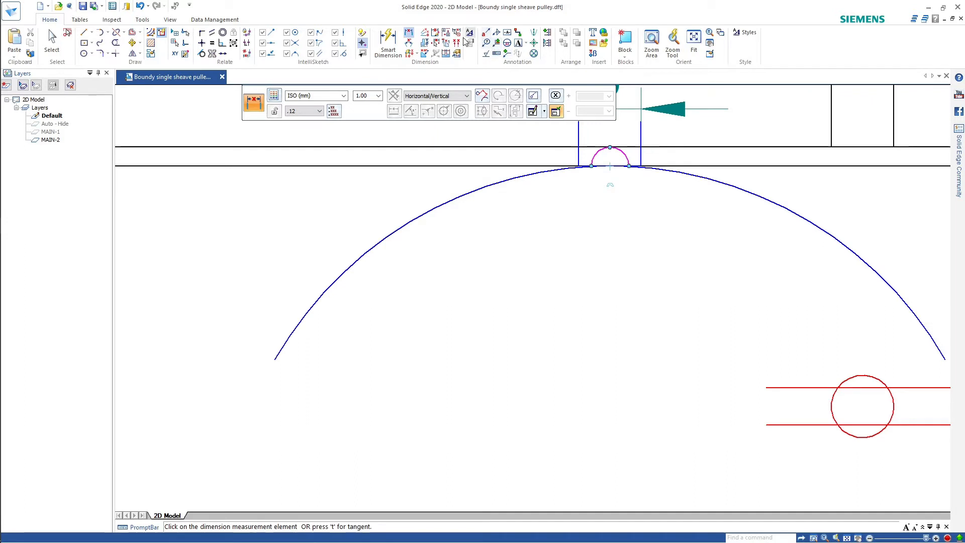
{"action": "left_click", "coordinate": [388, 43]}
{"action": "left_click", "coordinate": [611, 148]}
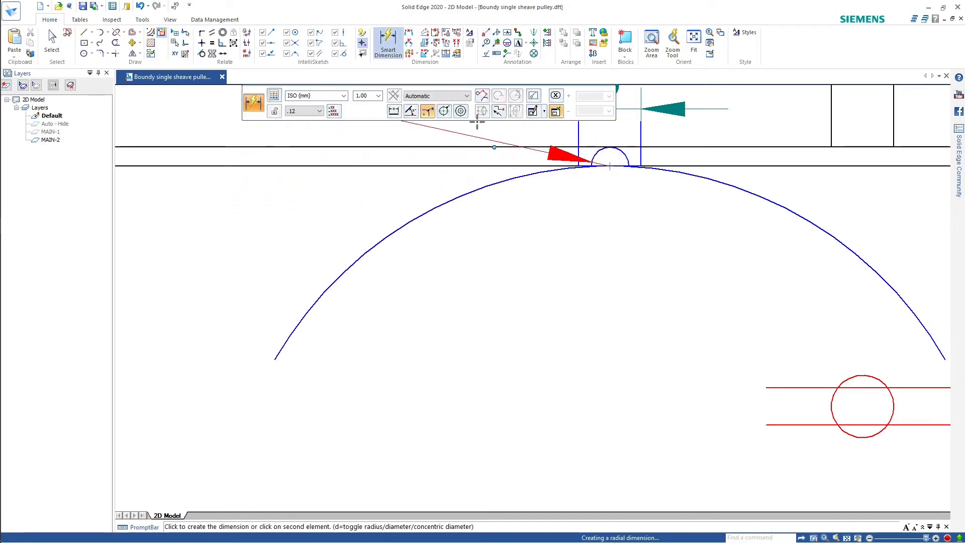
{"action": "left_click", "coordinate": [545, 137]}
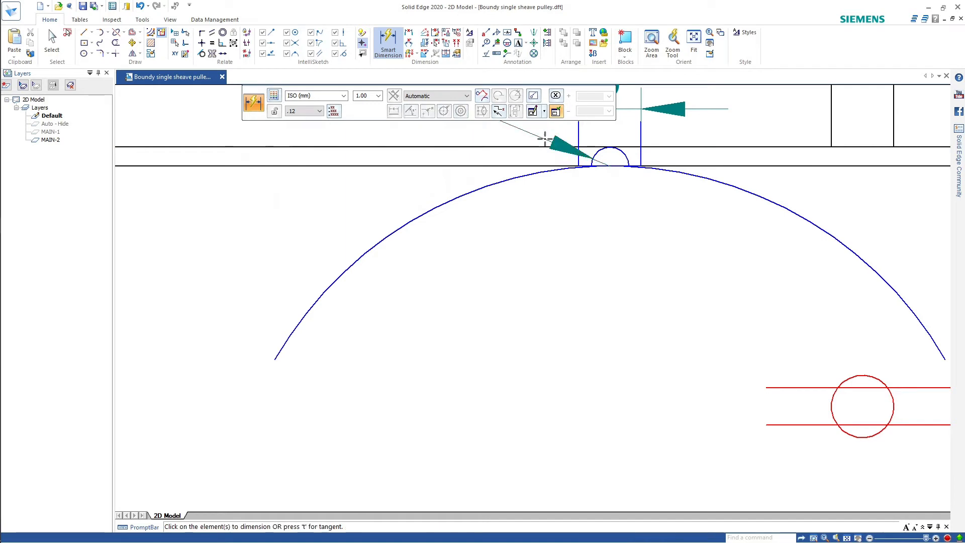
Dimension the radius of the large arc below the groove, and remove the temporary dimensions from the arcs and vertical lines
{"action": "left_click", "coordinate": [423, 210]}
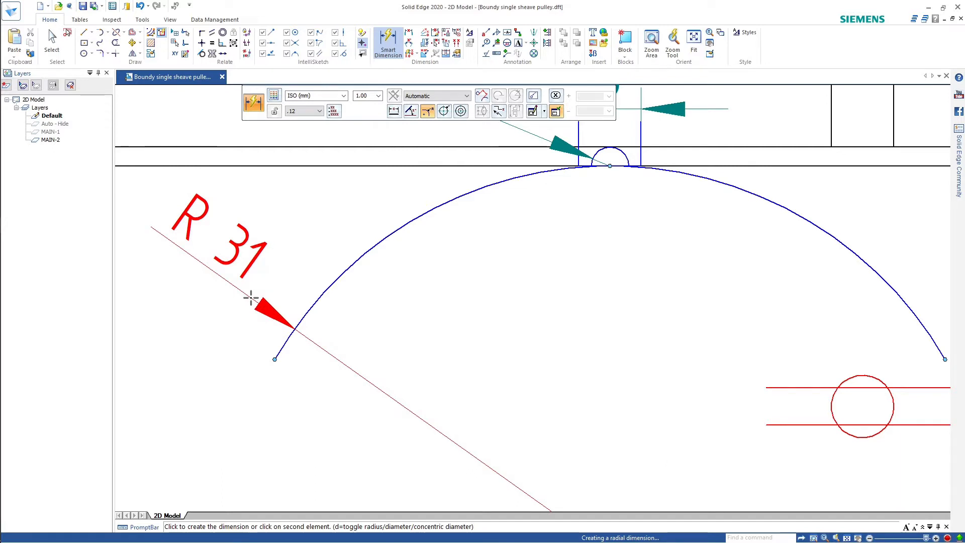
{"action": "left_click", "coordinate": [251, 298]}
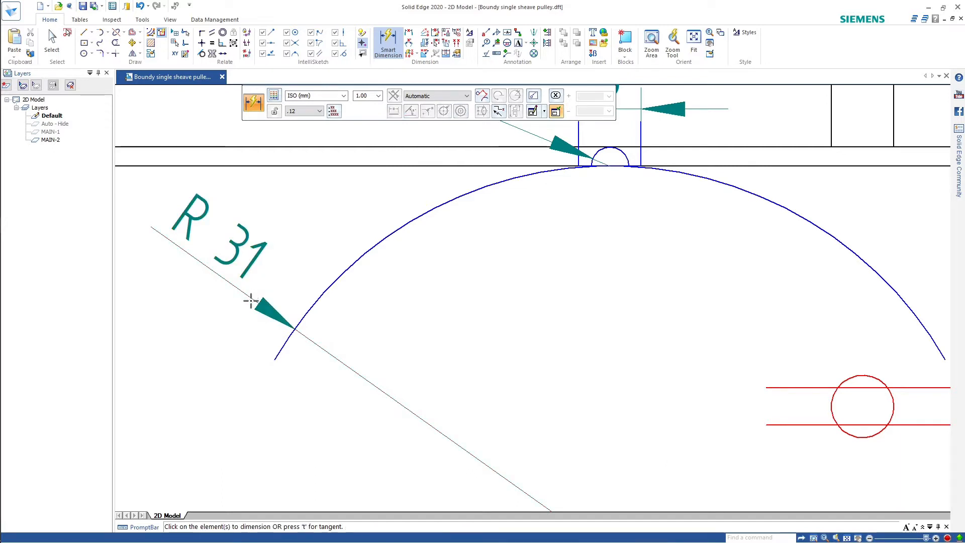
{"action": "scroll", "coordinate": [287, 333], "scroll_direction": "down", "scroll_amount": 5}
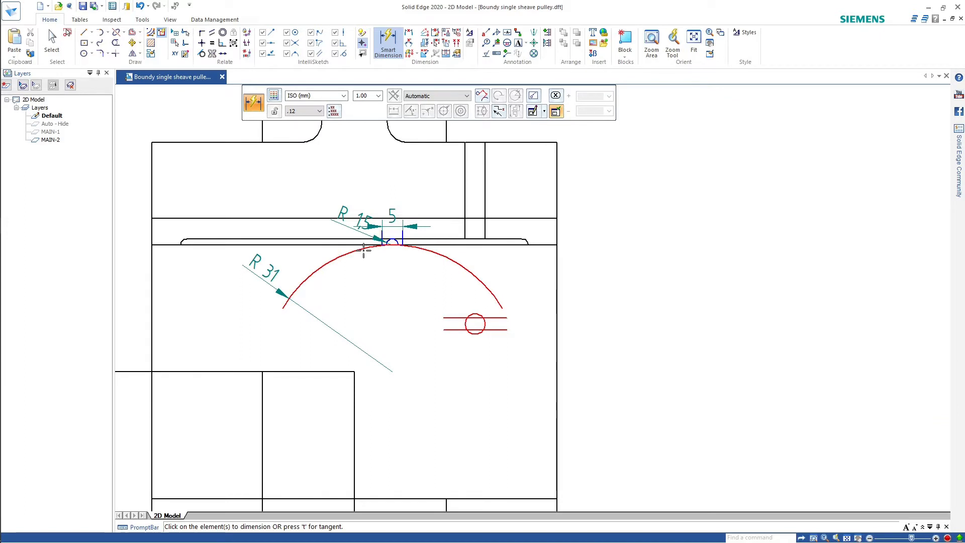
{"action": "key", "text": "Escape"}
Draw a vertical line about 20 mm long from the circle's left intersection with the upper horizontal line to just above the shallow groove
{"action": "scroll", "coordinate": [261, 254], "scroll_direction": "up", "scroll_amount": 6}
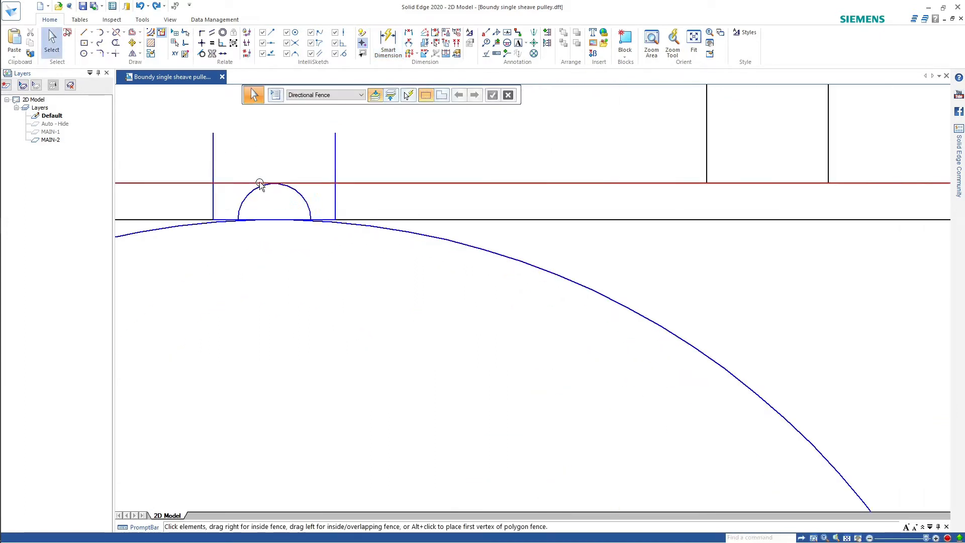
{"action": "scroll", "coordinate": [612, 332], "scroll_direction": "down", "scroll_amount": 3}
{"action": "scroll", "coordinate": [603, 425], "scroll_direction": "up", "scroll_amount": 4}
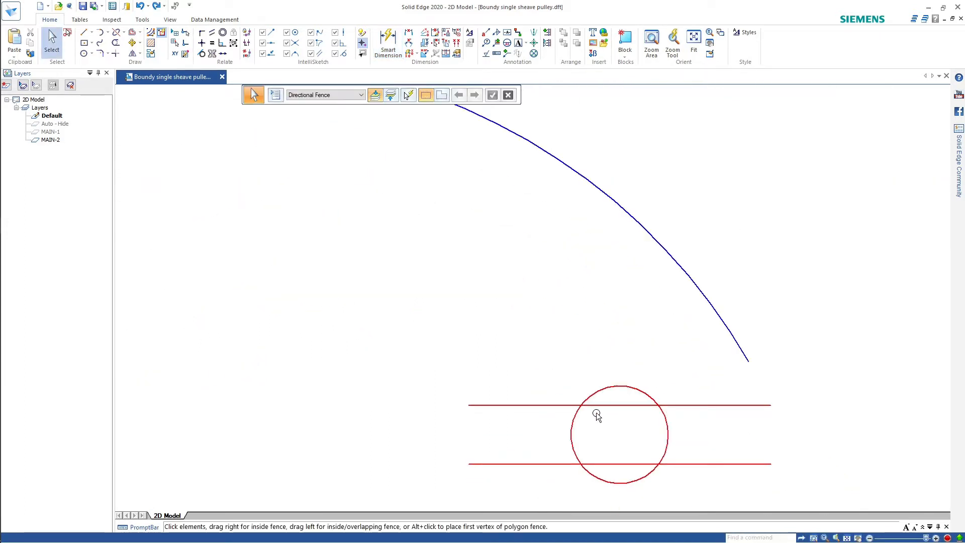
{"action": "scroll", "coordinate": [633, 453], "scroll_direction": "up", "scroll_amount": 2}
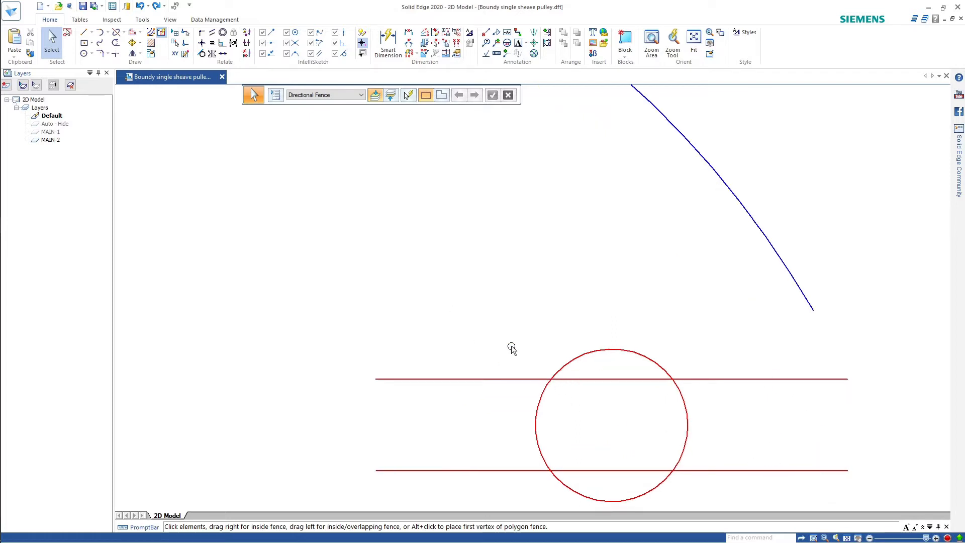
{"action": "key", "text": "l"}
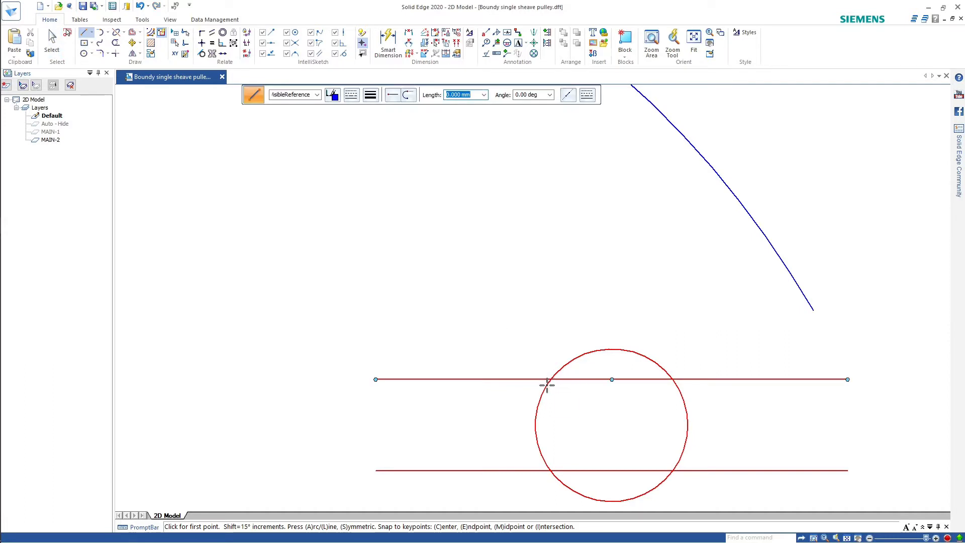
{"action": "left_click", "coordinate": [554, 379]}
{"action": "scroll", "coordinate": [563, 327], "scroll_direction": "down", "scroll_amount": 5}
{"action": "scroll", "coordinate": [576, 241], "scroll_direction": "up", "scroll_amount": 10}
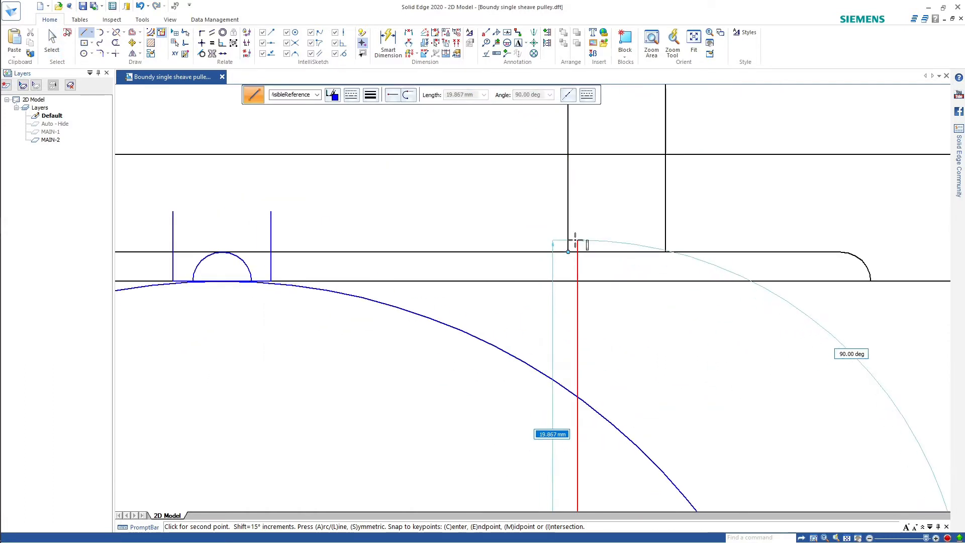
{"action": "left_click", "coordinate": [577, 241]}
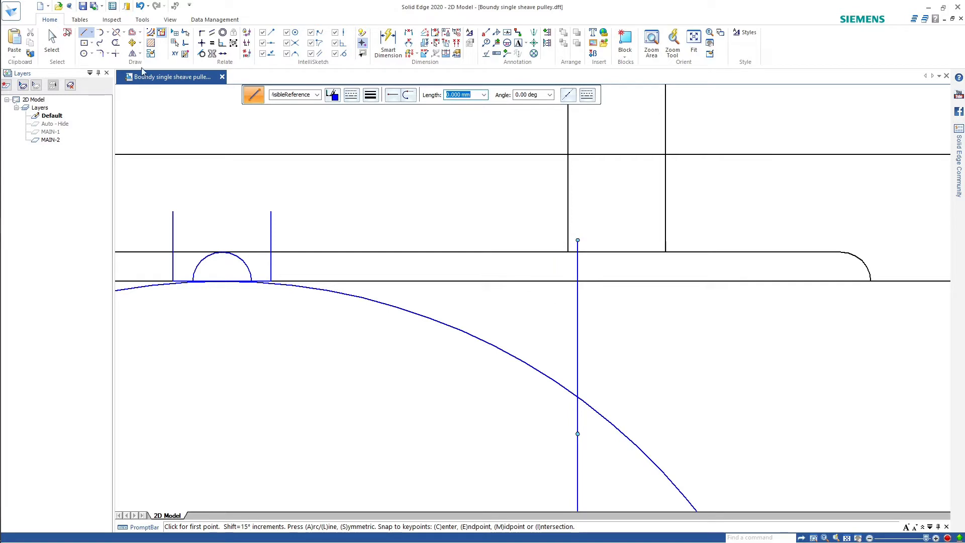
{"action": "key", "text": "Escape"}
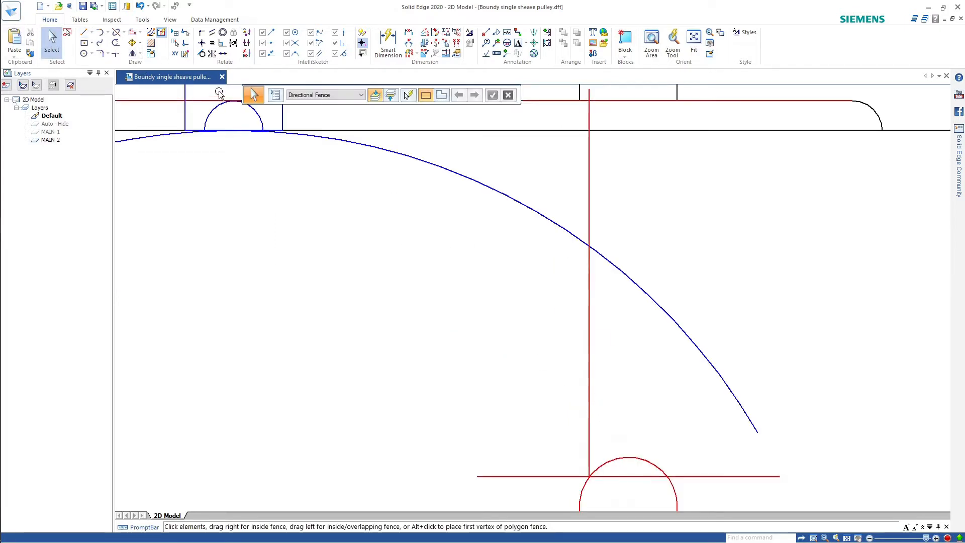
Copy the vertical line across to the circle's right intersection with the upper horizontal line
{"action": "left_click", "coordinate": [133, 43]}
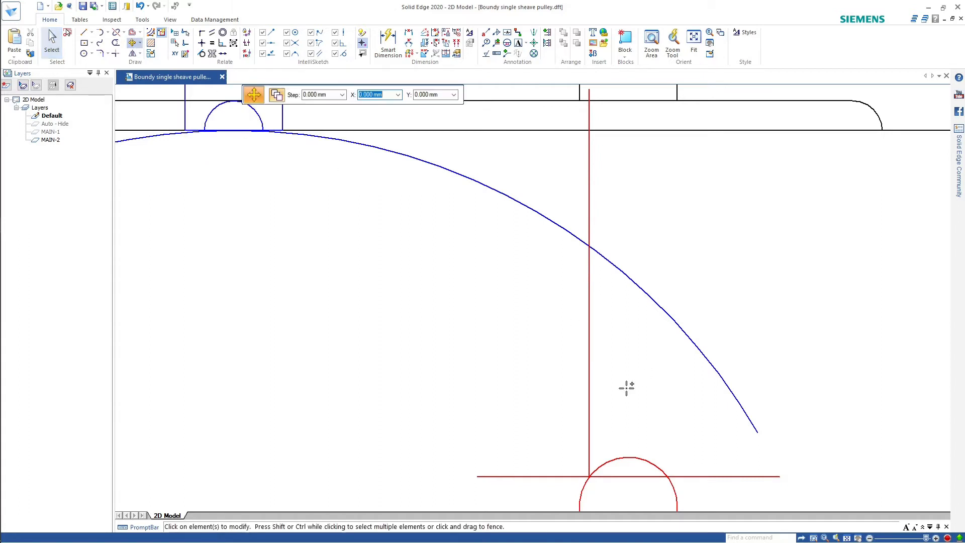
{"action": "left_click", "coordinate": [590, 402]}
{"action": "left_click", "coordinate": [668, 476]}
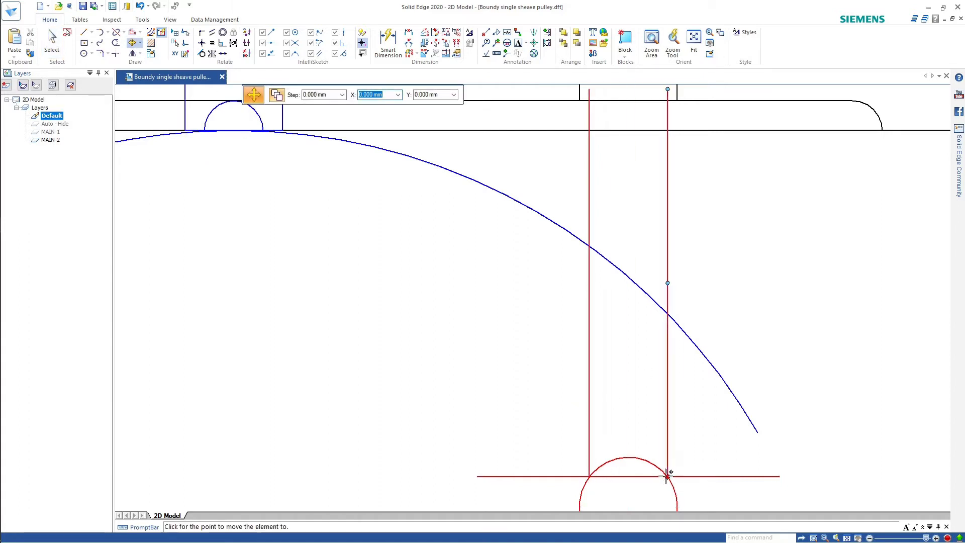
Examine how the two vertical lines relate to the hole, the shallow groove and the small arc profile
{"action": "scroll", "coordinate": [676, 356], "scroll_direction": "up", "scroll_amount": 2}
{"action": "scroll", "coordinate": [663, 316], "scroll_direction": "up", "scroll_amount": 1}
{"action": "scroll", "coordinate": [693, 401], "scroll_direction": "down", "scroll_amount": 4}
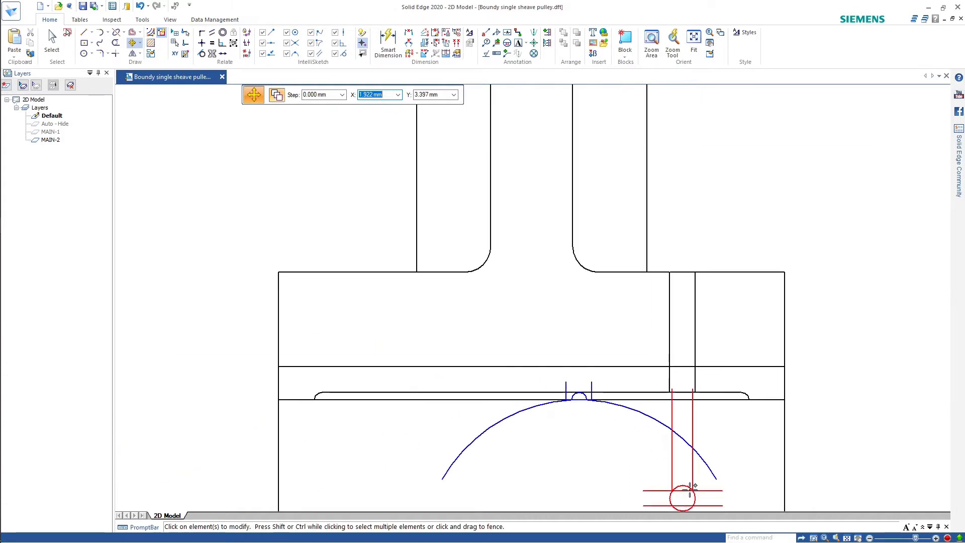
{"action": "scroll", "coordinate": [686, 490], "scroll_direction": "up", "scroll_amount": 4}
{"action": "scroll", "coordinate": [686, 482], "scroll_direction": "down", "scroll_amount": 3}
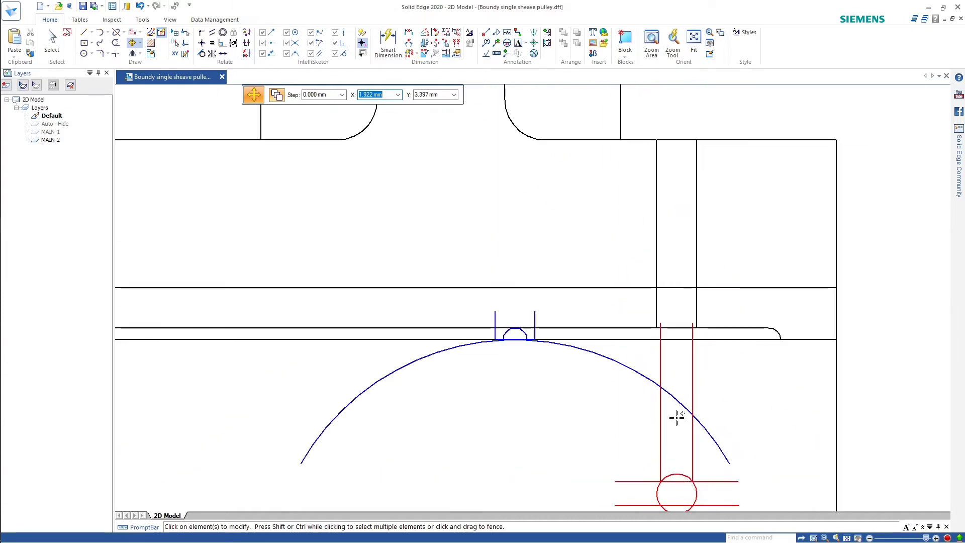
{"action": "scroll", "coordinate": [516, 333], "scroll_direction": "up", "scroll_amount": 5}
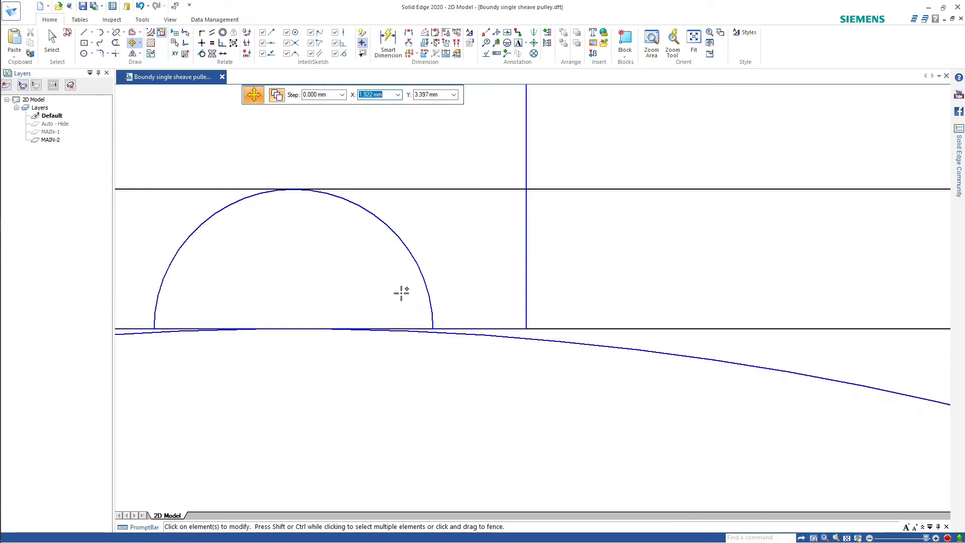
{"action": "scroll", "coordinate": [447, 316], "scroll_direction": "down", "scroll_amount": 5}
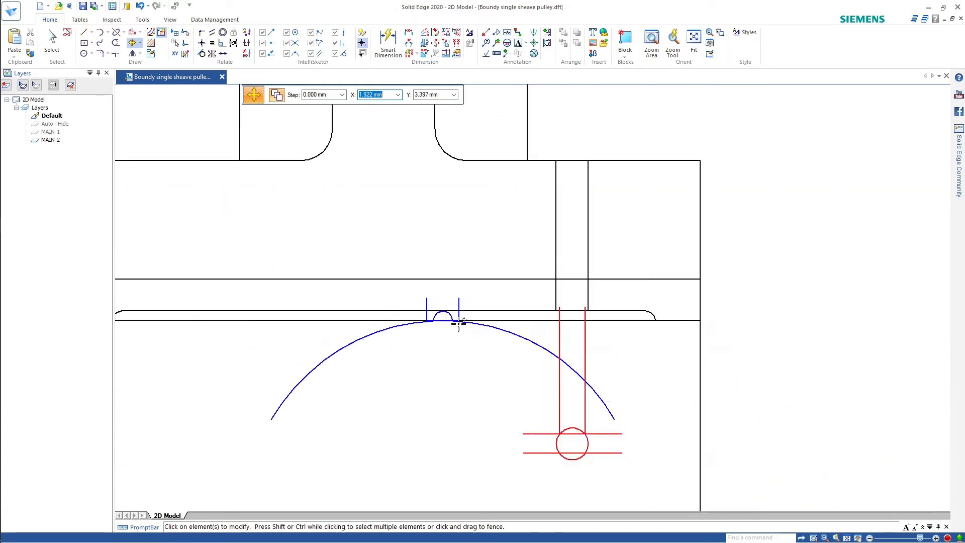
{"action": "scroll", "coordinate": [525, 367], "scroll_direction": "up", "scroll_amount": 2}
{"action": "scroll", "coordinate": [525, 369], "scroll_direction": "up", "scroll_amount": 2}
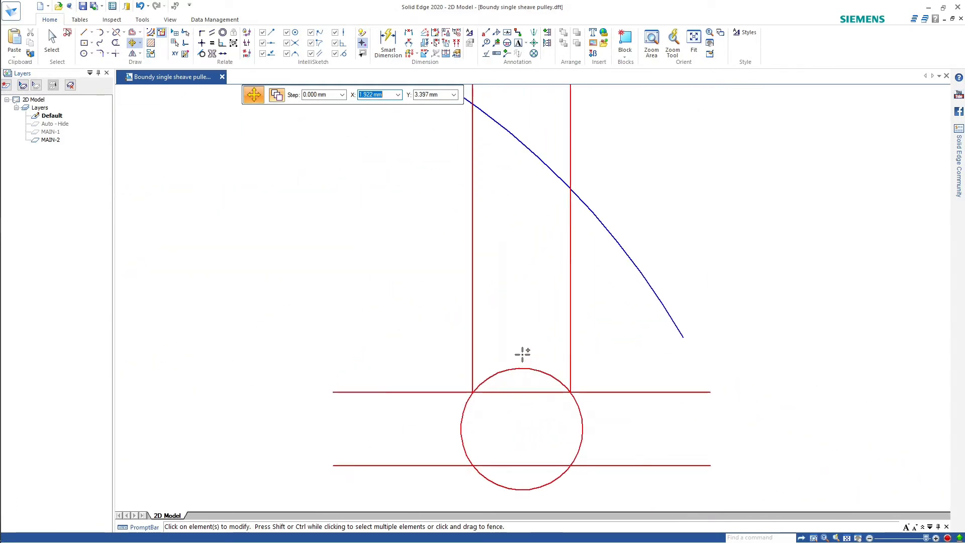
Draw a vertical line from the circle's top point up between the two copied lines, ending inside the shallow groove
{"action": "left_click", "coordinate": [523, 369]}
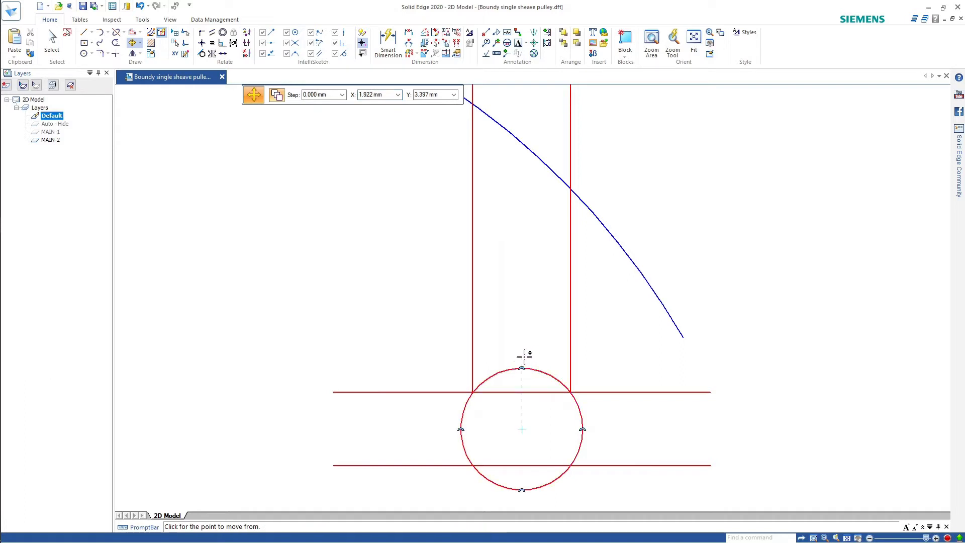
{"action": "left_click", "coordinate": [522, 368]}
{"action": "key", "text": "l"}
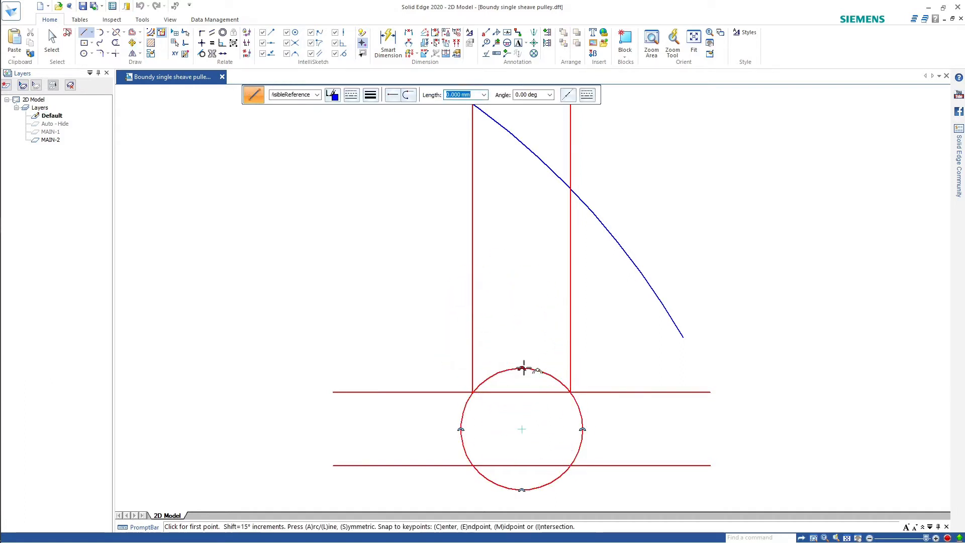
{"action": "left_click", "coordinate": [522, 368]}
{"action": "scroll", "coordinate": [531, 263], "scroll_direction": "down", "scroll_amount": 3}
{"action": "left_click", "coordinate": [525, 161]}
{"action": "key", "text": "Escape"}
{"action": "key", "text": "Escape"}
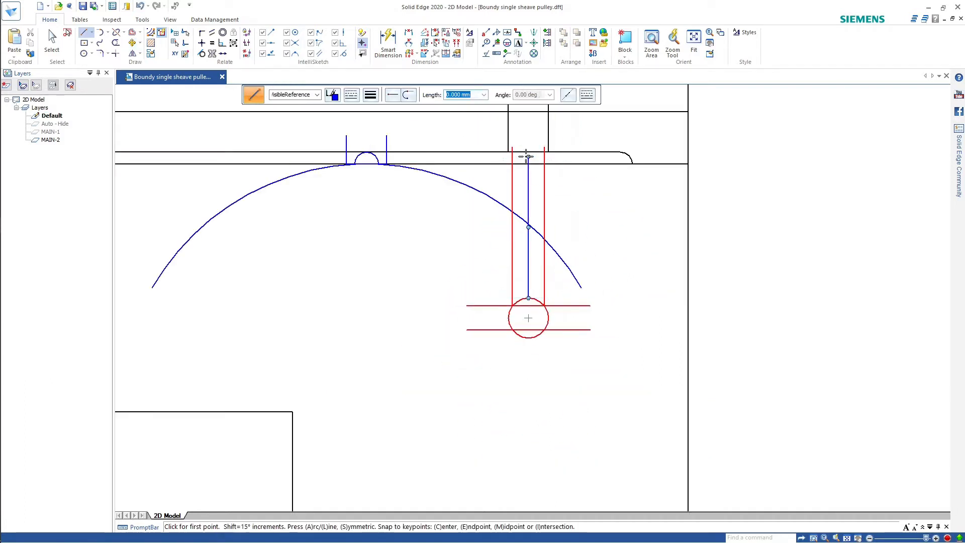
{"action": "scroll", "coordinate": [486, 191], "scroll_direction": "up", "scroll_amount": 2}
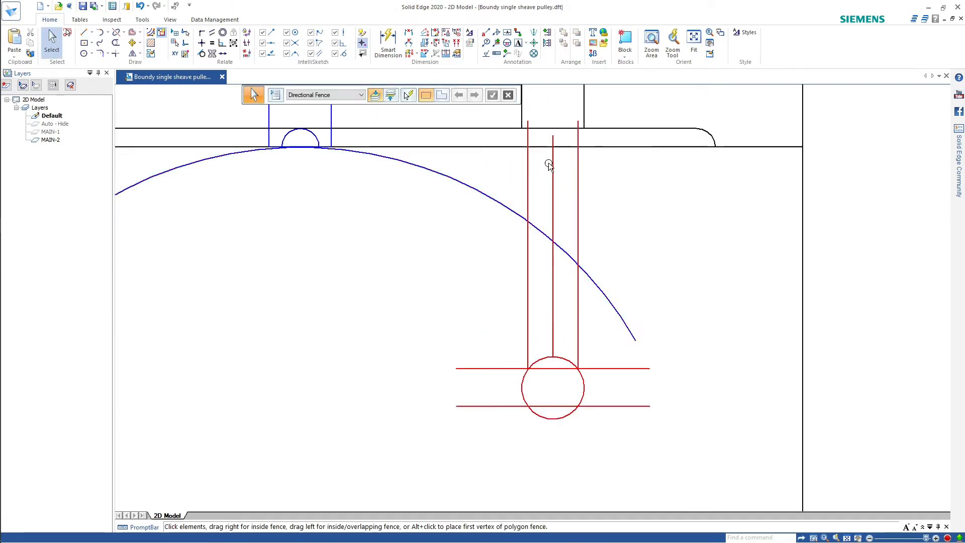
{"action": "scroll", "coordinate": [370, 139], "scroll_direction": "up", "scroll_amount": 4}
{"action": "scroll", "coordinate": [311, 159], "scroll_direction": "up", "scroll_amount": 1}
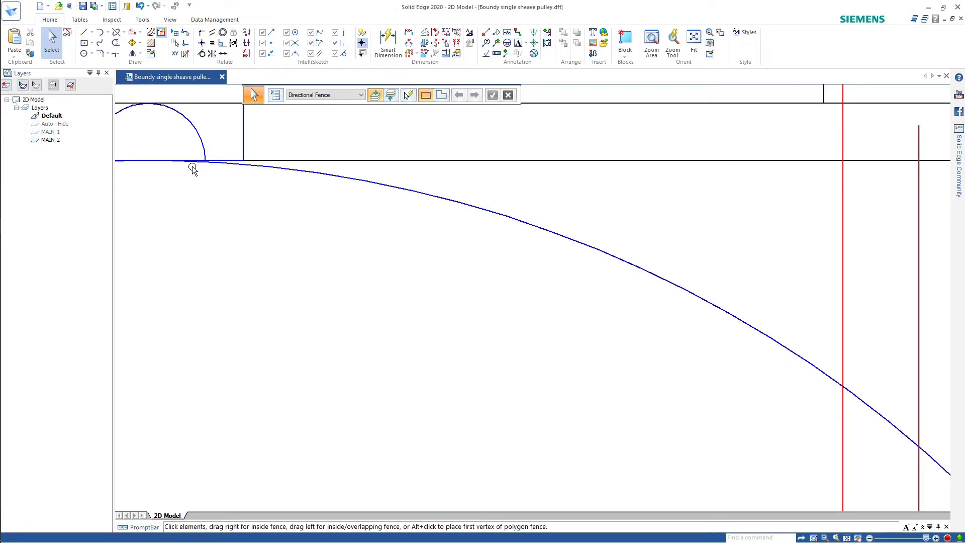
{"action": "middle_click_drag", "start_coordinate": [148, 132], "coordinate": [179, 164]}
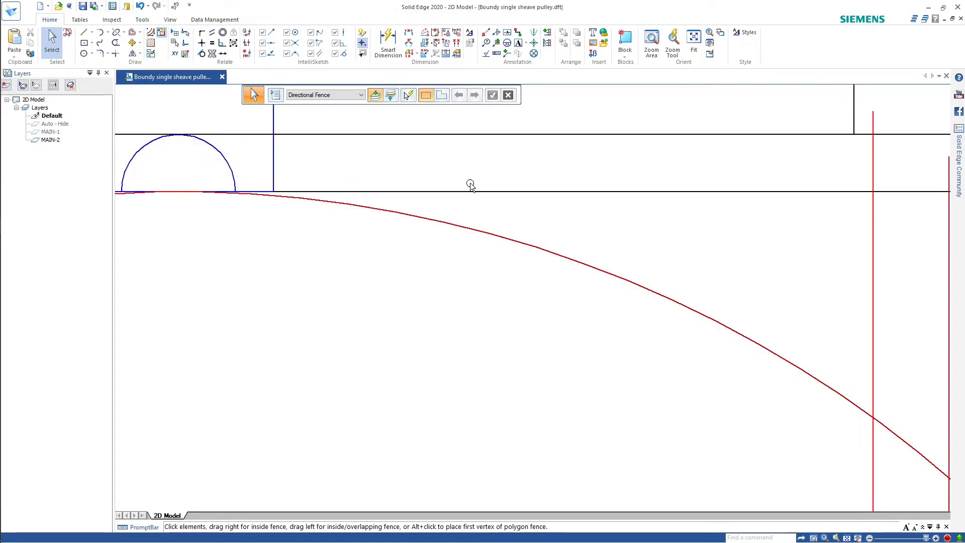
{"action": "scroll", "coordinate": [488, 190], "scroll_direction": "down", "scroll_amount": 4}
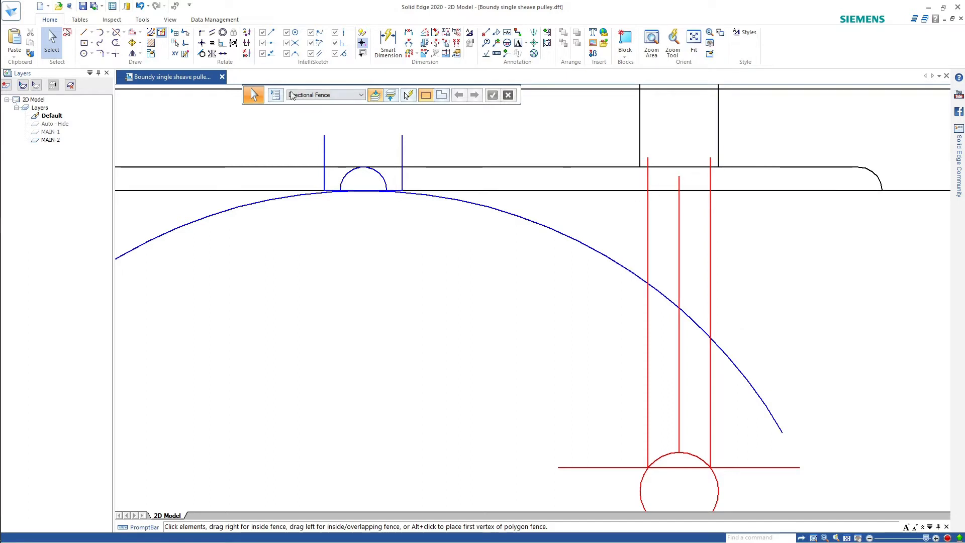
Draw a small magenta marker circle centred where the hole's left edge line meets the shallow groove's upper line
{"action": "left_click", "coordinate": [85, 54]}
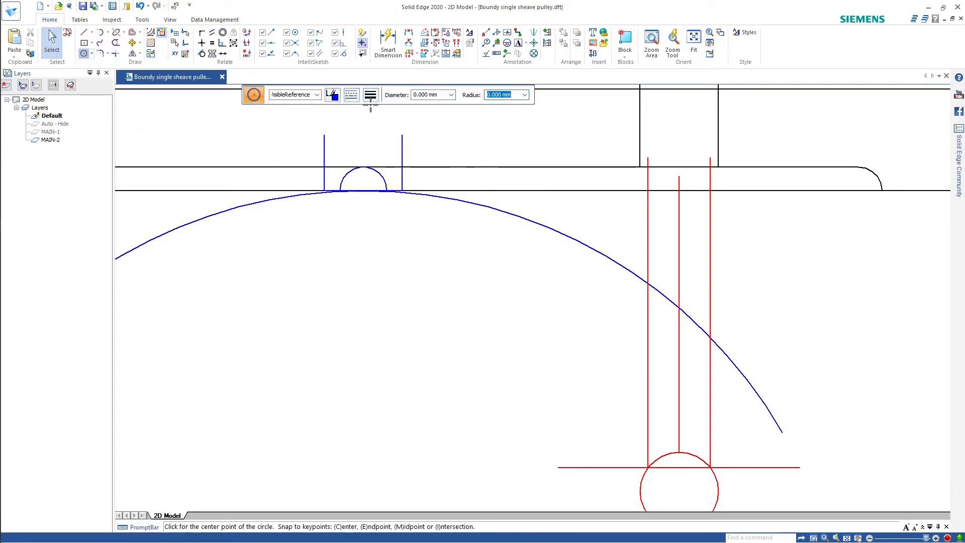
{"action": "left_click", "coordinate": [334, 95]}
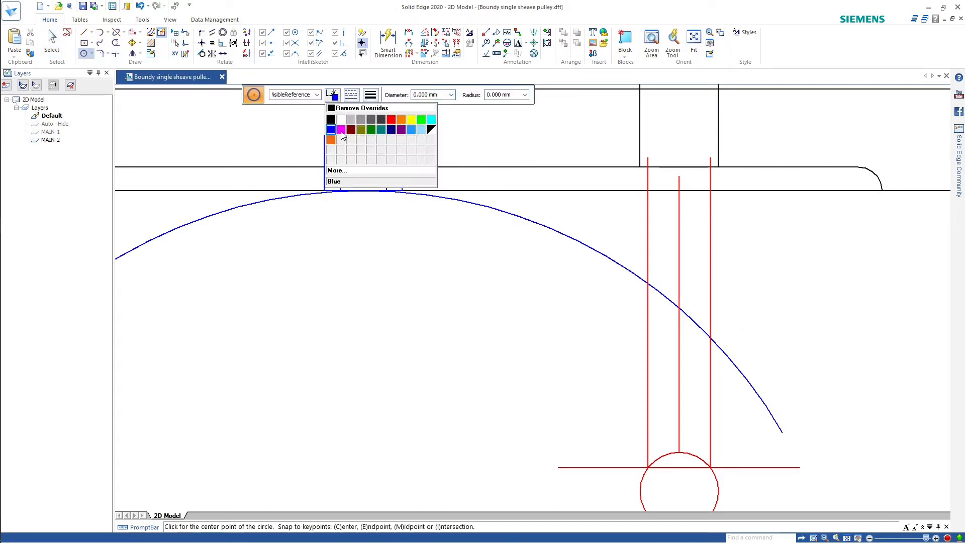
{"action": "left_click", "coordinate": [341, 130]}
{"action": "scroll", "coordinate": [648, 164], "scroll_direction": "up", "scroll_amount": 2}
{"action": "scroll", "coordinate": [648, 164], "scroll_direction": "up", "scroll_amount": 2}
{"action": "left_click", "coordinate": [612, 178]}
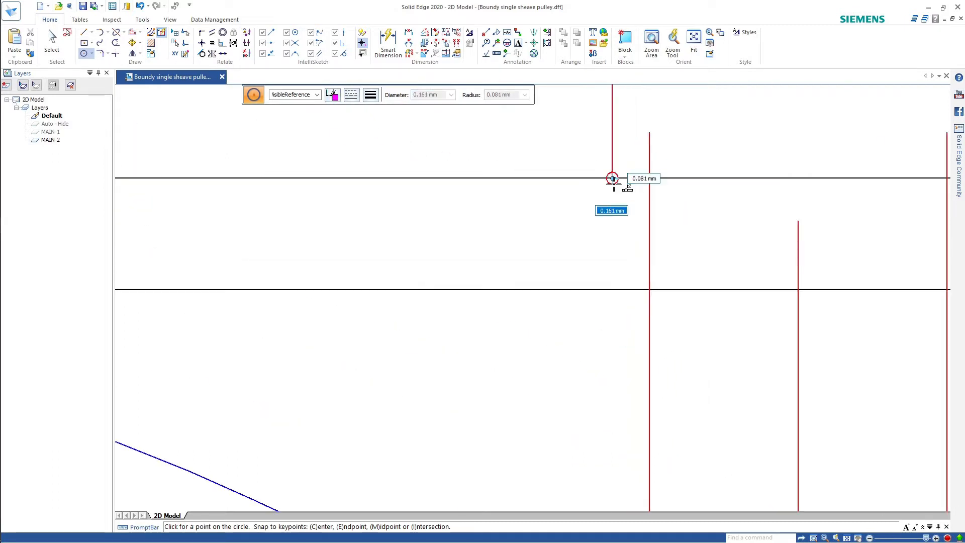
{"action": "left_click", "coordinate": [619, 185]}
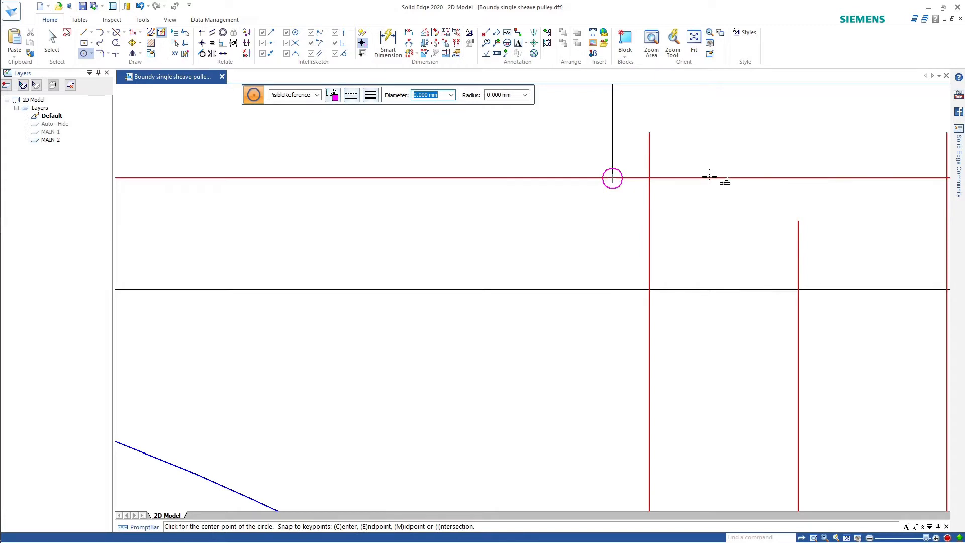
Draw a matching magenta marker circle where the hole's right edge line meets the groove's upper line
{"action": "scroll", "coordinate": [710, 179], "scroll_direction": "down", "scroll_amount": 2}
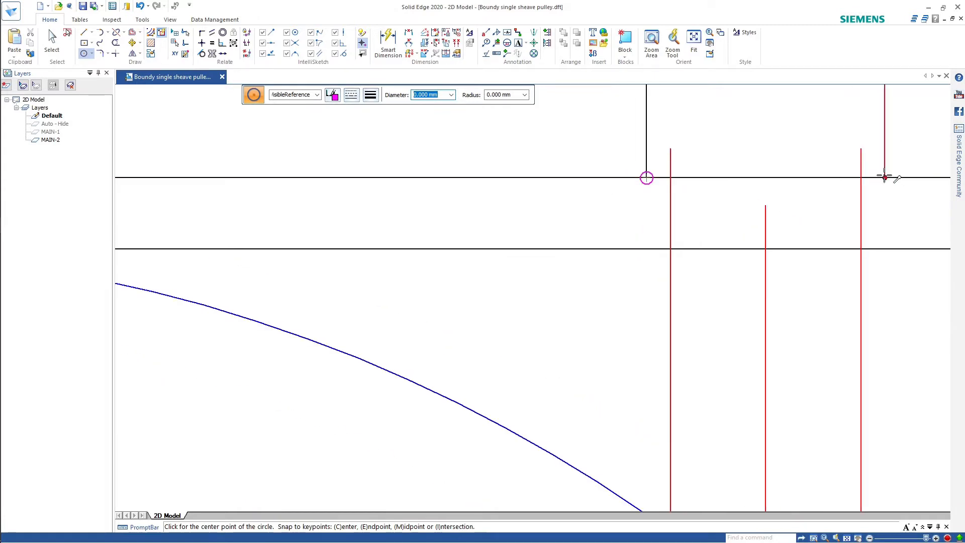
{"action": "left_click", "coordinate": [885, 178]}
{"action": "left_click", "coordinate": [888, 187]}
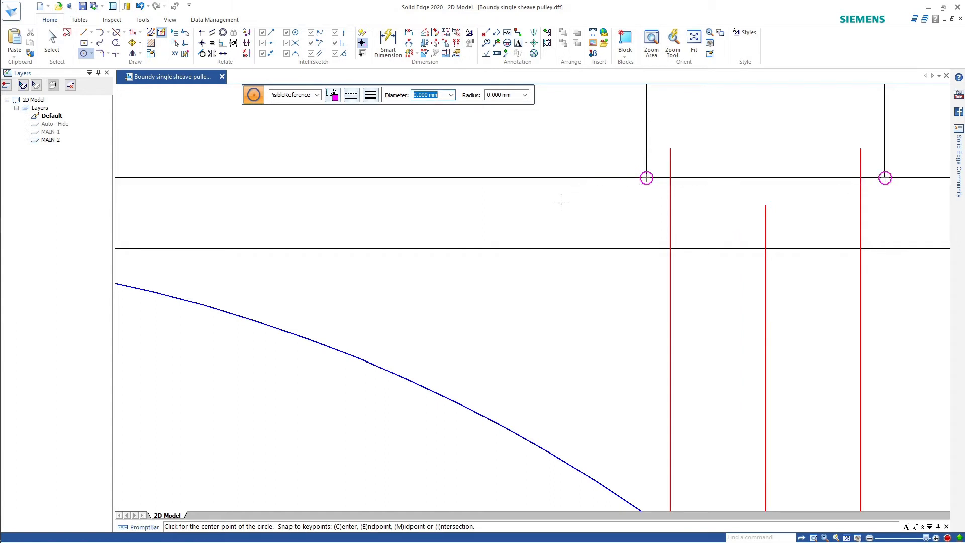
Draw a horizontal line about 20 mm long from where the right blue vertical meets the large arc to directly below the right marker circle
{"action": "scroll", "coordinate": [560, 200], "scroll_direction": "down", "scroll_amount": 2}
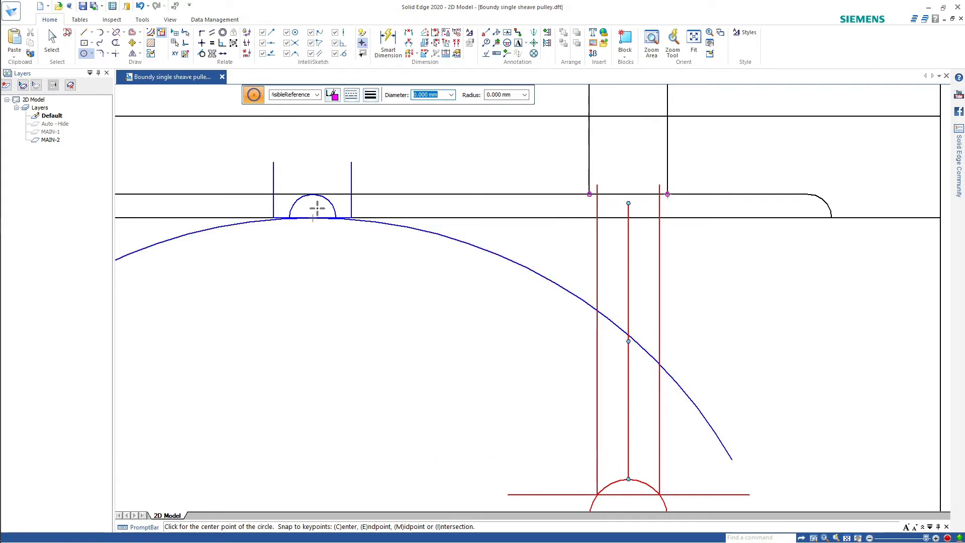
{"action": "scroll", "coordinate": [376, 209], "scroll_direction": "up", "scroll_amount": 2}
{"action": "scroll", "coordinate": [376, 209], "scroll_direction": "up", "scroll_amount": 3}
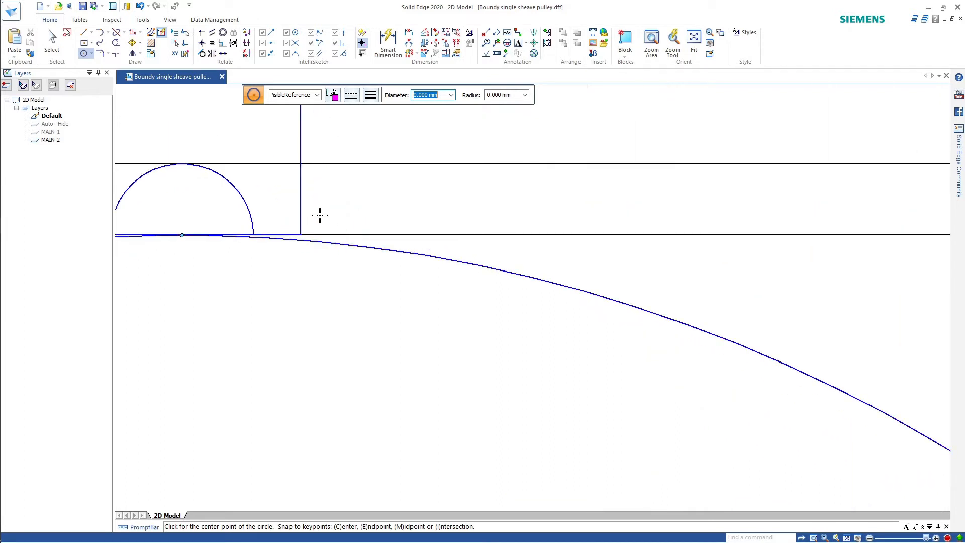
{"action": "scroll", "coordinate": [317, 218], "scroll_direction": "up", "scroll_amount": 3}
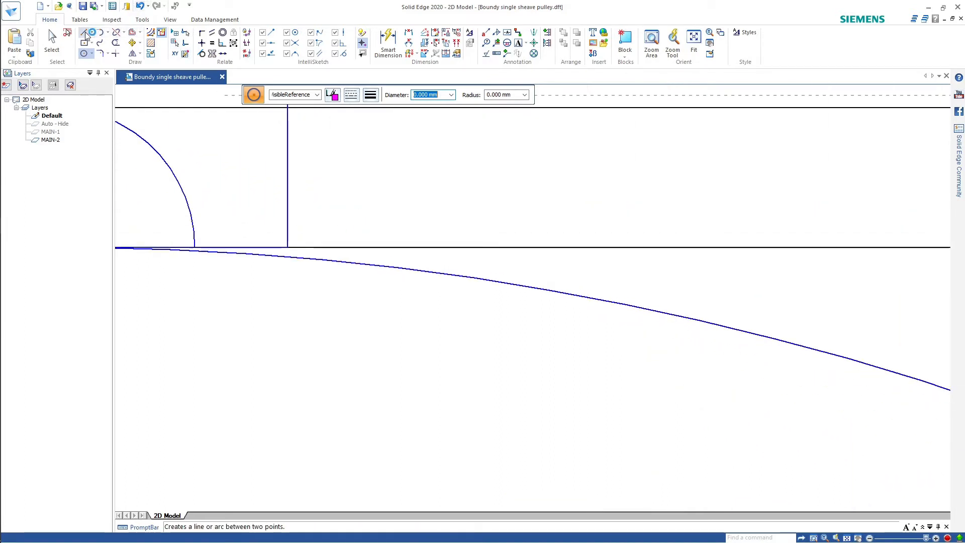
{"action": "left_click", "coordinate": [84, 32]}
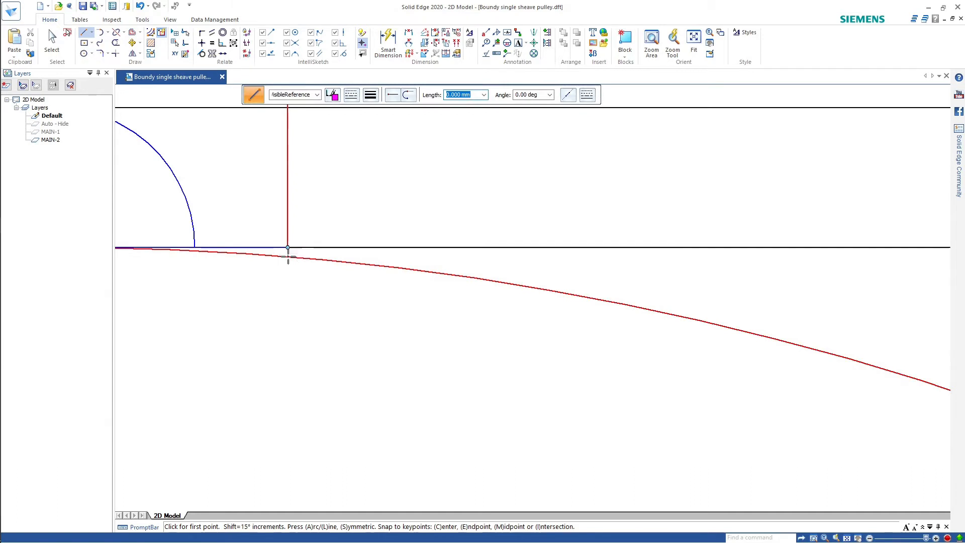
{"action": "left_click", "coordinate": [287, 257]}
{"action": "scroll", "coordinate": [428, 240], "scroll_direction": "down", "scroll_amount": 5}
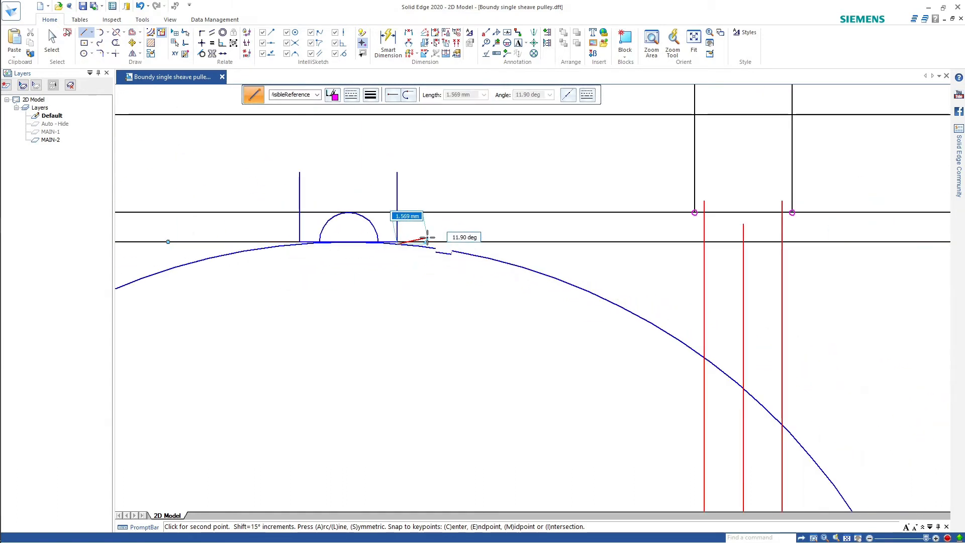
{"action": "scroll", "coordinate": [799, 249], "scroll_direction": "up", "scroll_amount": 4}
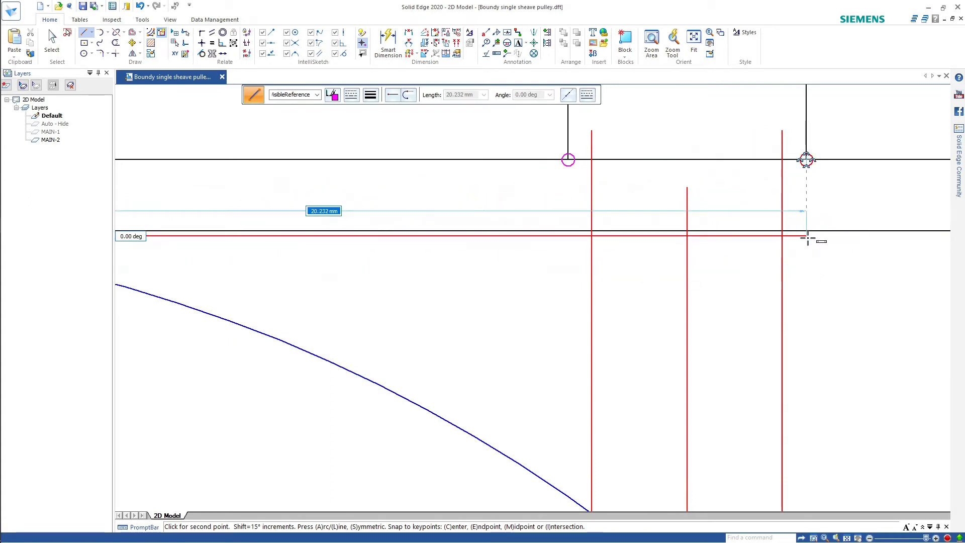
{"action": "left_click", "coordinate": [807, 236]}
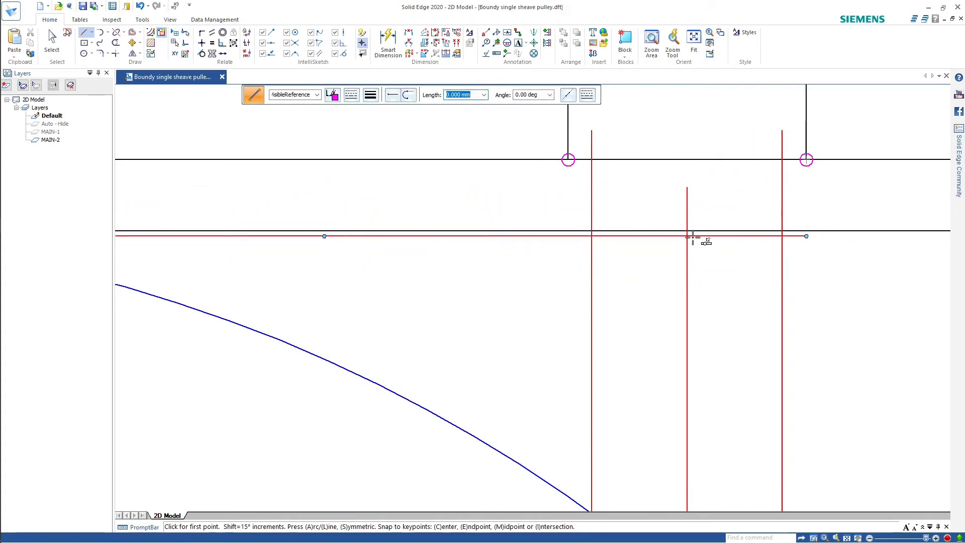
Draw a magenta marker circle about 0.2 mm in diameter where the horizontal magenta line crosses the middle vertical construction line
{"action": "scroll", "coordinate": [690, 236], "scroll_direction": "up", "scroll_amount": 5}
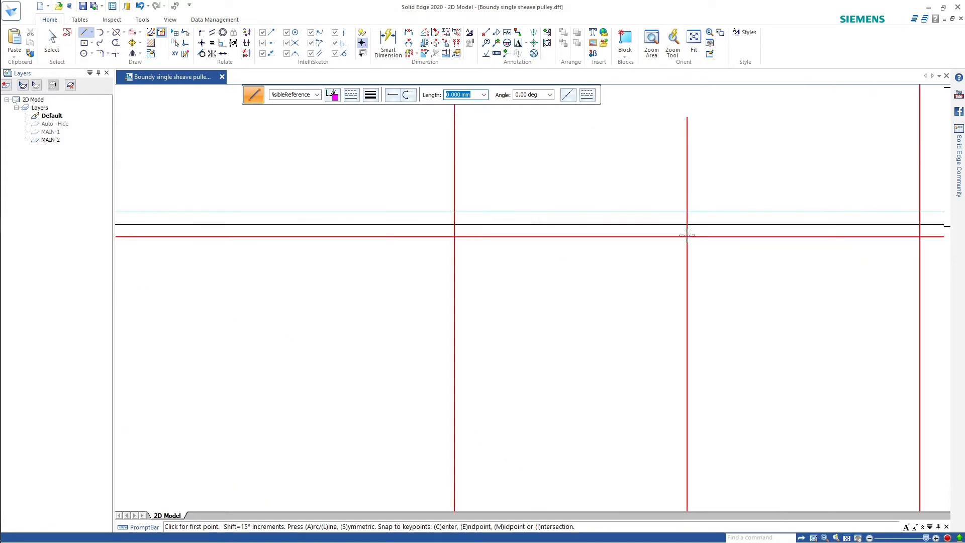
{"action": "left_click", "coordinate": [84, 53]}
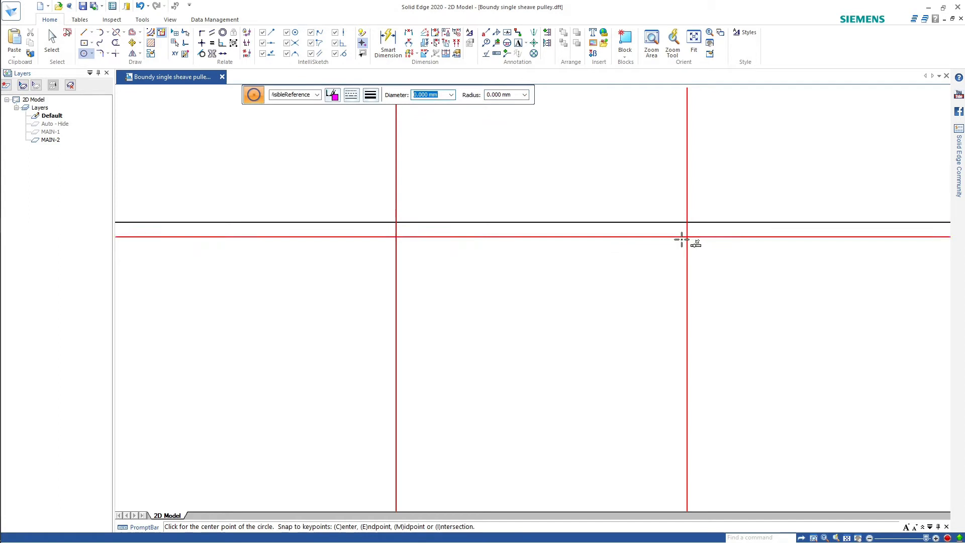
{"action": "left_click", "coordinate": [686, 236]}
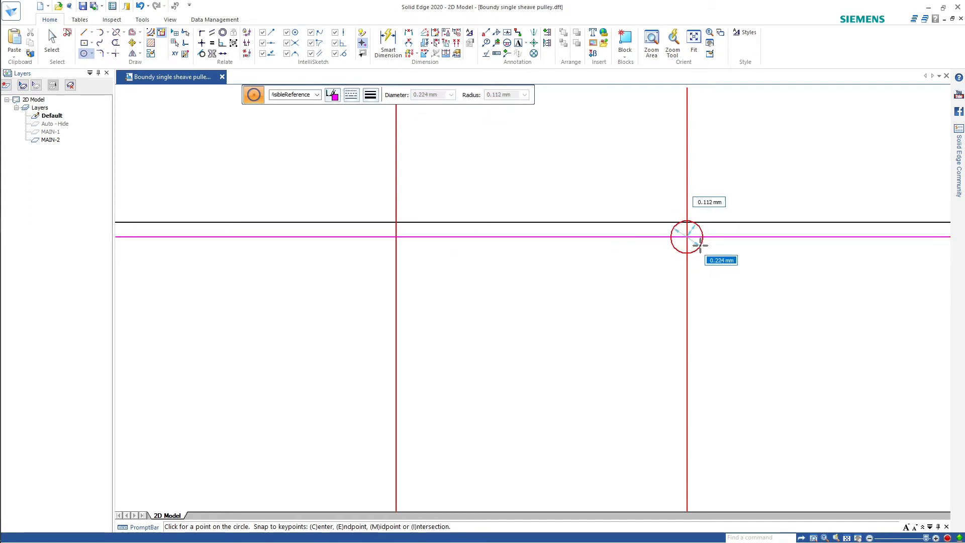
{"action": "left_click", "coordinate": [699, 241]}
{"action": "scroll", "coordinate": [711, 250], "scroll_direction": "down", "scroll_amount": 2}
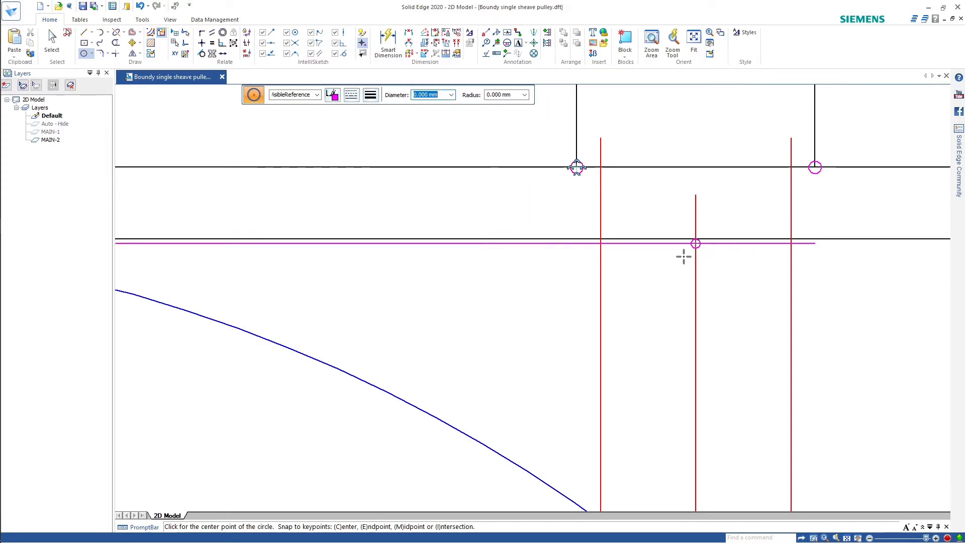
{"action": "scroll", "coordinate": [686, 249], "scroll_direction": "down", "scroll_amount": 3}
{"action": "scroll", "coordinate": [470, 323], "scroll_direction": "down", "scroll_amount": 2}
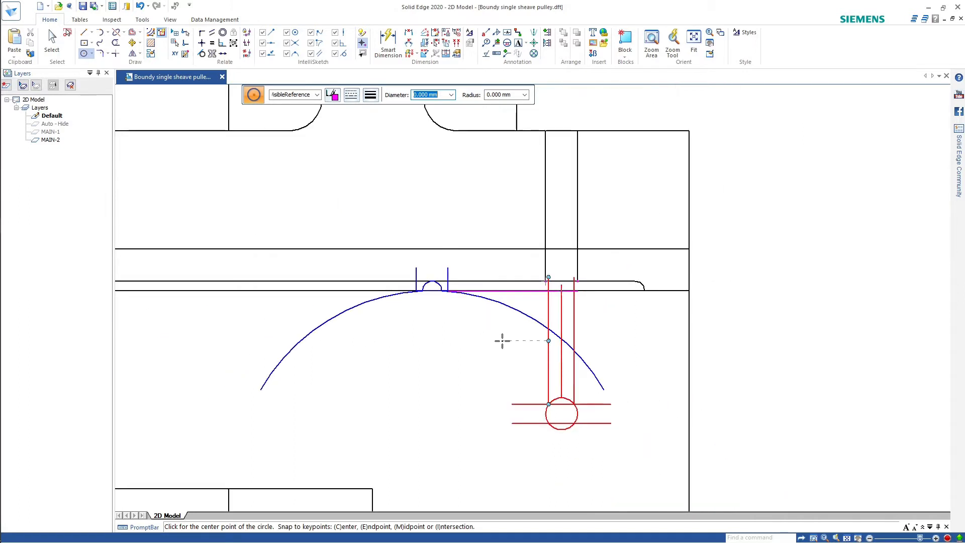
{"action": "scroll", "coordinate": [553, 403], "scroll_direction": "up", "scroll_amount": 2}
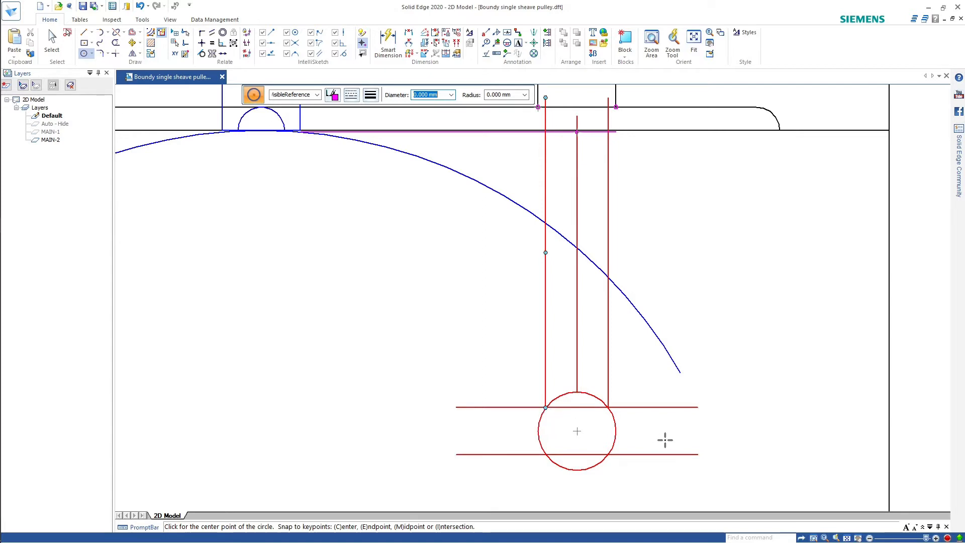
{"action": "scroll", "coordinate": [491, 312], "scroll_direction": "down", "scroll_amount": 2}
{"action": "scroll", "coordinate": [427, 237], "scroll_direction": "up", "scroll_amount": 4}
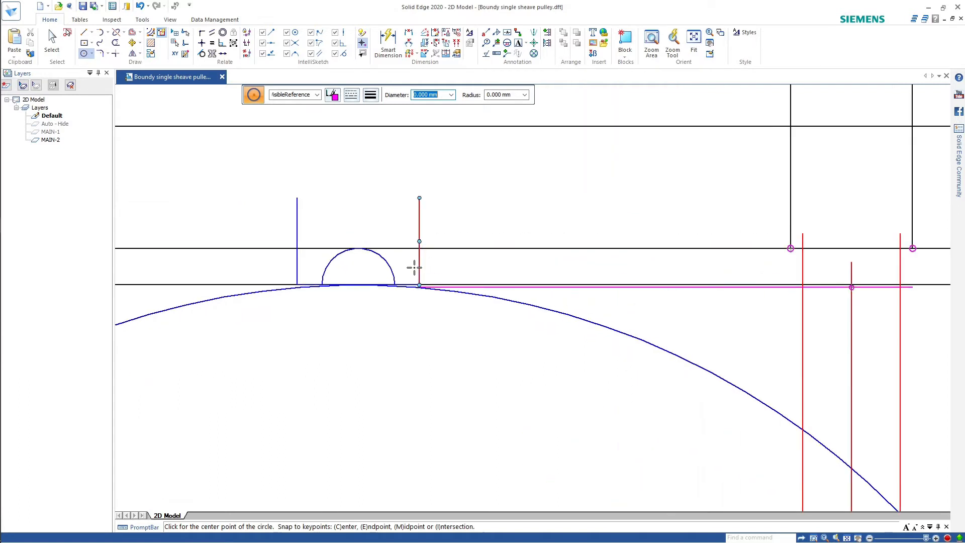
{"action": "scroll", "coordinate": [405, 278], "scroll_direction": "up", "scroll_amount": 3}
{"action": "scroll", "coordinate": [395, 298], "scroll_direction": "up", "scroll_amount": 3}
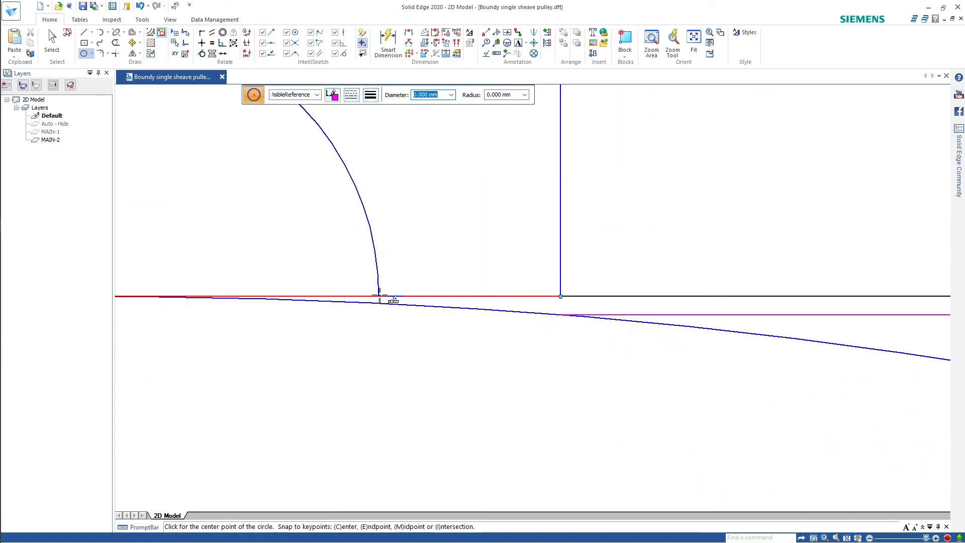
{"action": "left_click", "coordinate": [379, 301]}
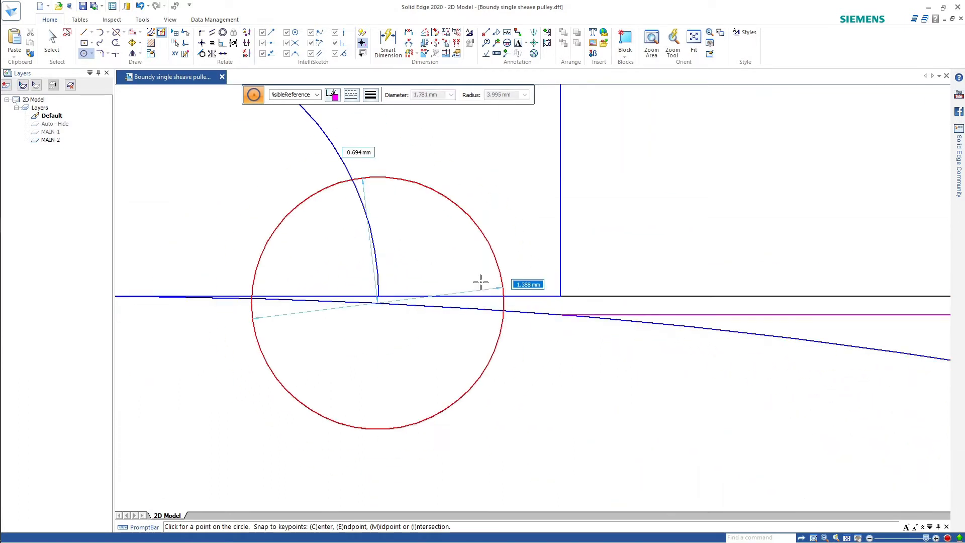
{"action": "key", "text": "Escape"}
{"action": "scroll", "coordinate": [531, 263], "scroll_direction": "down", "scroll_amount": 3}
{"action": "left_click", "coordinate": [84, 32]}
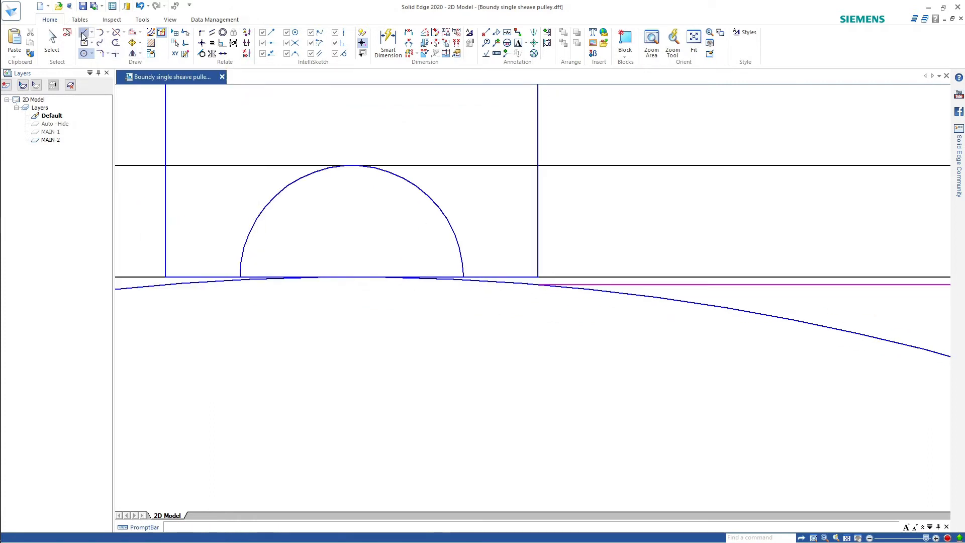
{"action": "scroll", "coordinate": [473, 272], "scroll_direction": "up", "scroll_amount": 3}
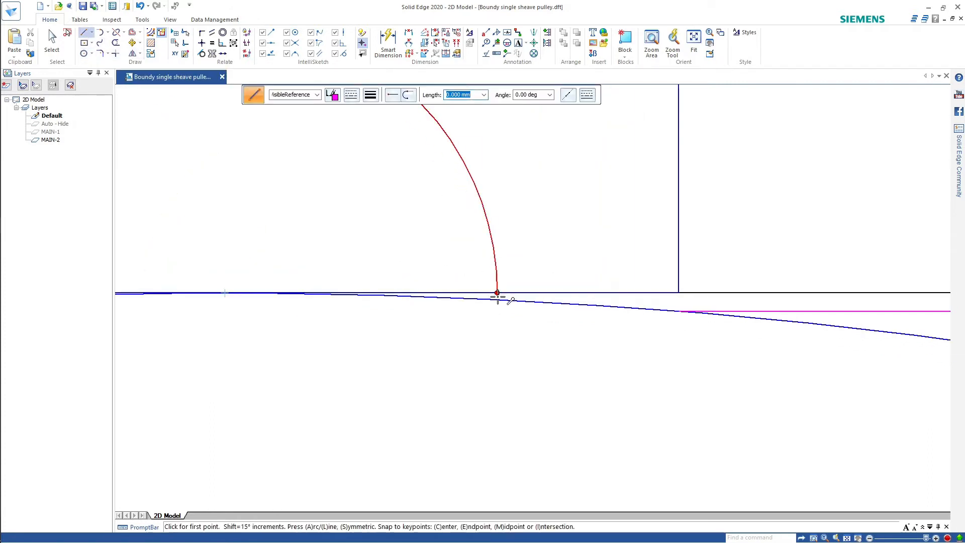
{"action": "scroll", "coordinate": [497, 299], "scroll_direction": "up", "scroll_amount": 3}
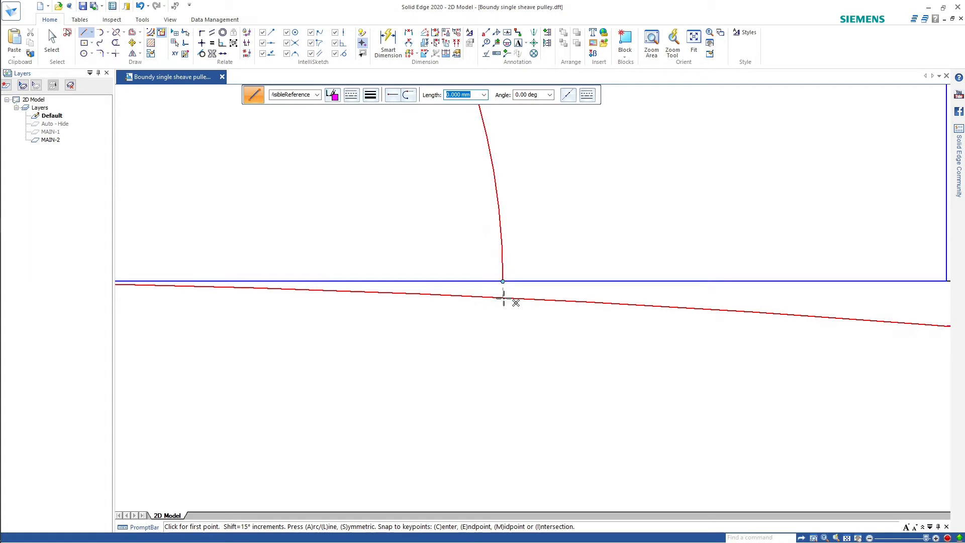
{"action": "left_click", "coordinate": [504, 299]}
{"action": "scroll", "coordinate": [622, 300], "scroll_direction": "down", "scroll_amount": 3}
{"action": "right_click", "coordinate": [609, 301]}
Extend both ends of the small semicircular arc down to the large arc
{"action": "left_click", "coordinate": [116, 53]}
{"action": "left_click", "coordinate": [572, 274]}
{"action": "scroll", "coordinate": [373, 243], "scroll_direction": "down", "scroll_amount": 3}
{"action": "left_click", "coordinate": [198, 248]}
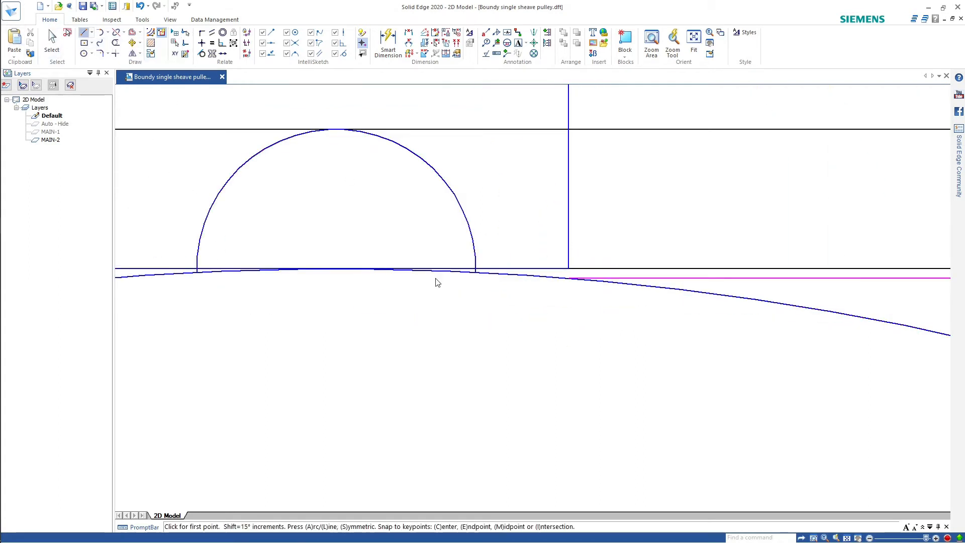
Draw a horizontal magenta line from the small arc's extended right end on the large arc to just past the right vertical construction line
{"action": "scroll", "coordinate": [472, 267], "scroll_direction": "up", "scroll_amount": 6}
{"action": "left_click", "coordinate": [527, 344]}
{"action": "scroll", "coordinate": [644, 321], "scroll_direction": "down", "scroll_amount": 8}
{"action": "scroll", "coordinate": [677, 321], "scroll_direction": "up", "scroll_amount": 6}
{"action": "left_click", "coordinate": [718, 364]}
{"action": "scroll", "coordinate": [739, 287], "scroll_direction": "down", "scroll_amount": 5}
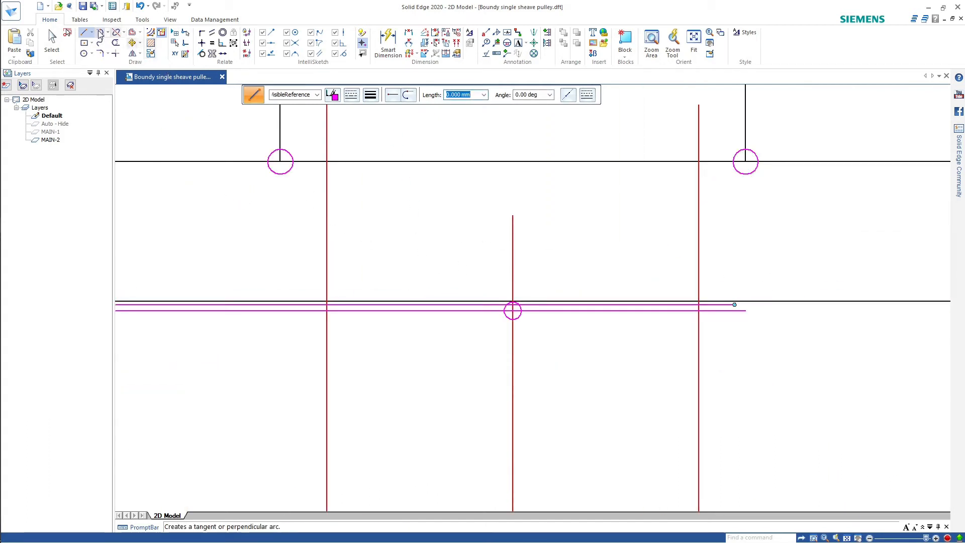
Draw magenta marker circles about 0.3 mm in diameter where the upper magenta line crosses the left and right outer vertical construction lines
{"action": "left_click", "coordinate": [84, 53]}
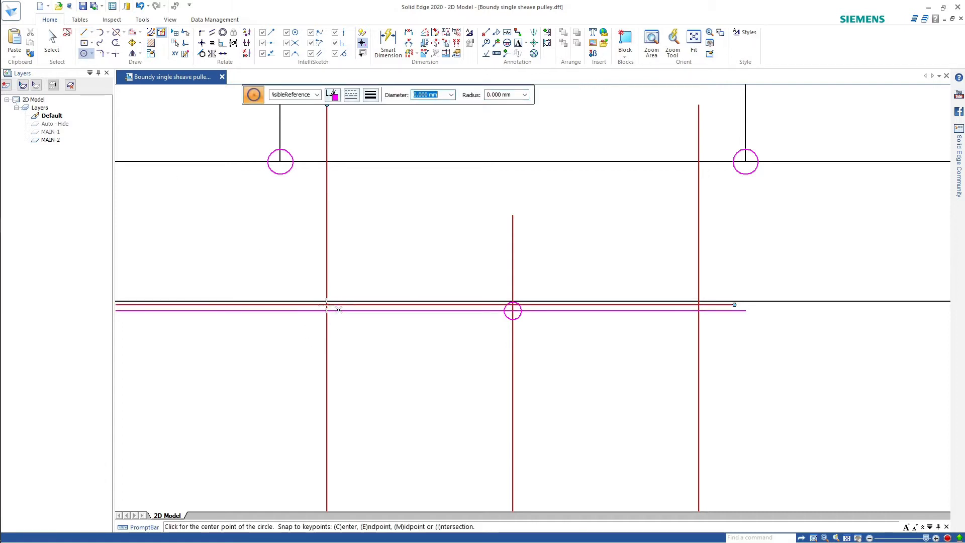
{"action": "left_click", "coordinate": [327, 305]}
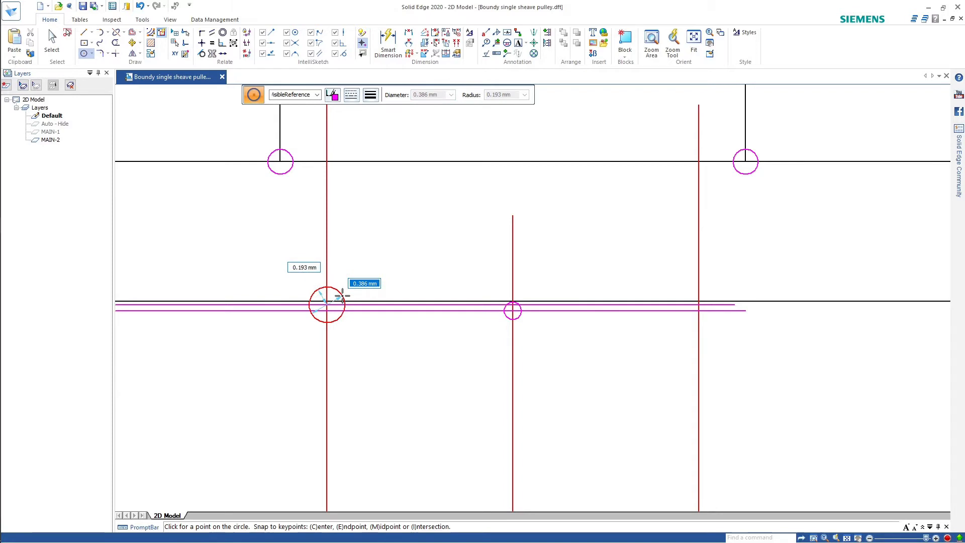
{"action": "left_click", "coordinate": [336, 300]}
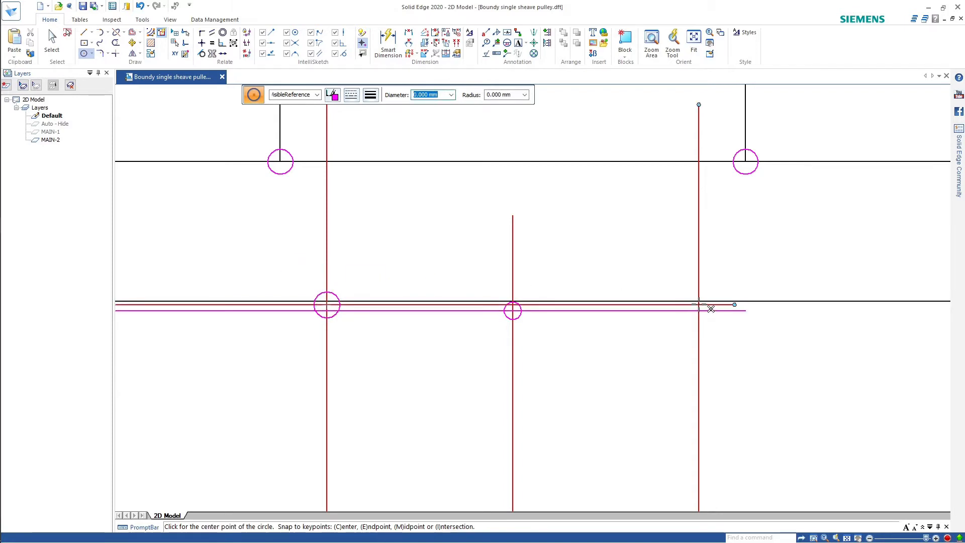
{"action": "left_click", "coordinate": [699, 304]}
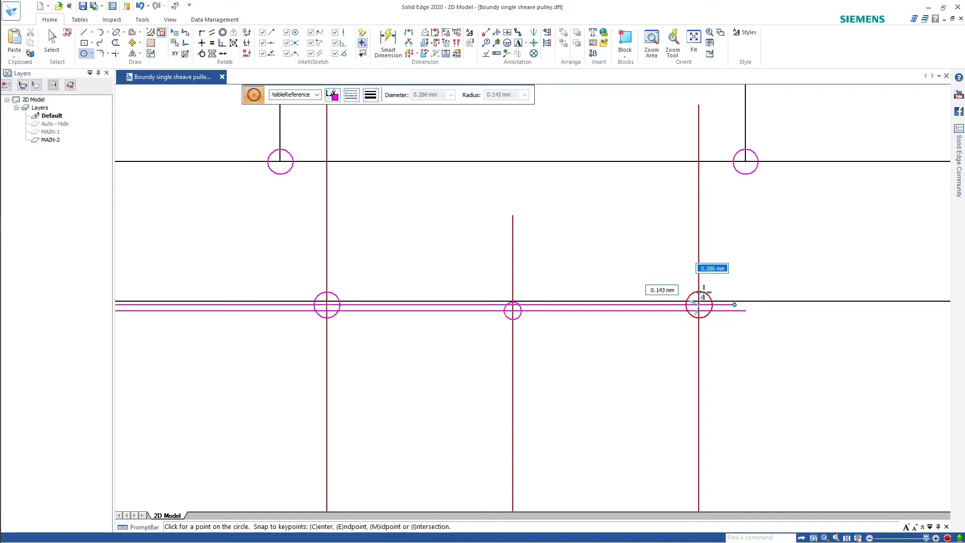
{"action": "left_click", "coordinate": [710, 298]}
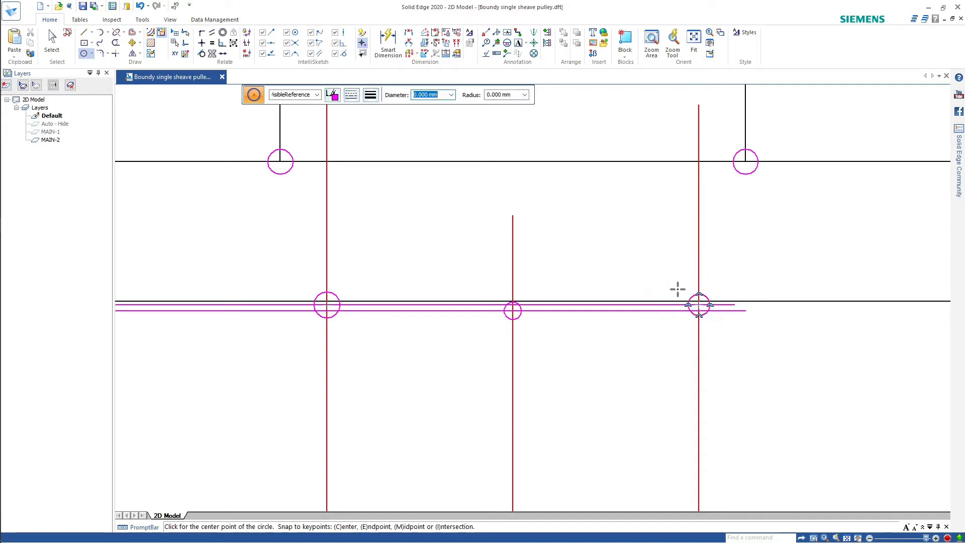
{"action": "left_click", "coordinate": [53, 38]}
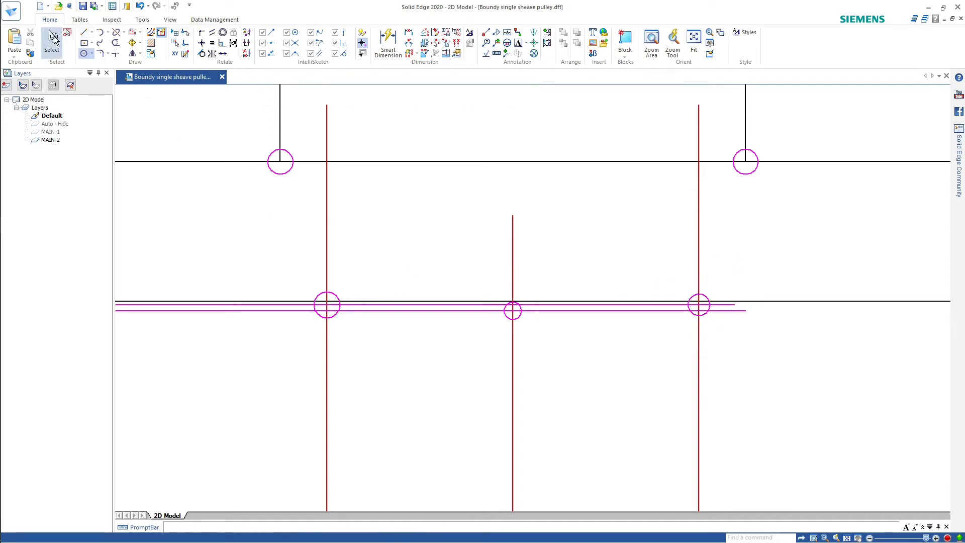
{"action": "left_click", "coordinate": [116, 43]}
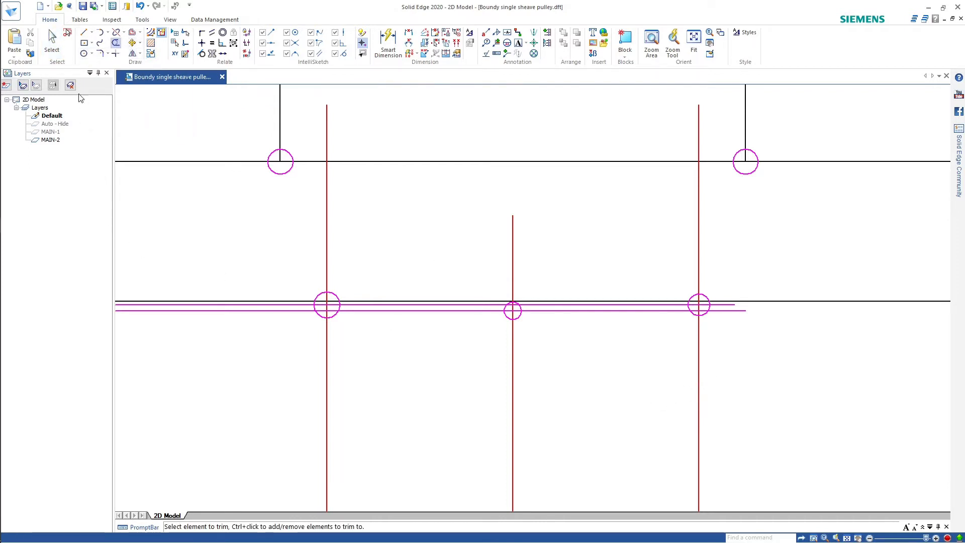
{"action": "key", "text": "Escape"}
Examine how the red vertical construction lines carry points from the cross hole circle up to the marker circles
{"action": "scroll", "coordinate": [862, 445], "scroll_direction": "down", "scroll_amount": 6}
{"action": "scroll", "coordinate": [880, 481], "scroll_direction": "up", "scroll_amount": 5}
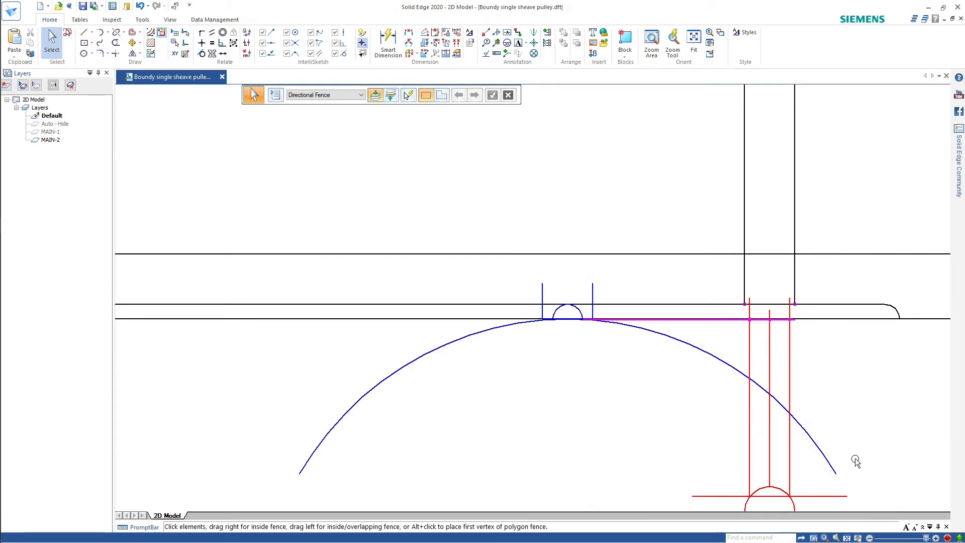
{"action": "scroll", "coordinate": [837, 471], "scroll_direction": "up", "scroll_amount": 2}
{"action": "scroll", "coordinate": [837, 471], "scroll_direction": "down", "scroll_amount": 4}
{"action": "scroll", "coordinate": [833, 510], "scroll_direction": "up", "scroll_amount": 1}
{"action": "scroll", "coordinate": [832, 512], "scroll_direction": "up", "scroll_amount": 3}
{"action": "scroll", "coordinate": [779, 453], "scroll_direction": "up", "scroll_amount": 2}
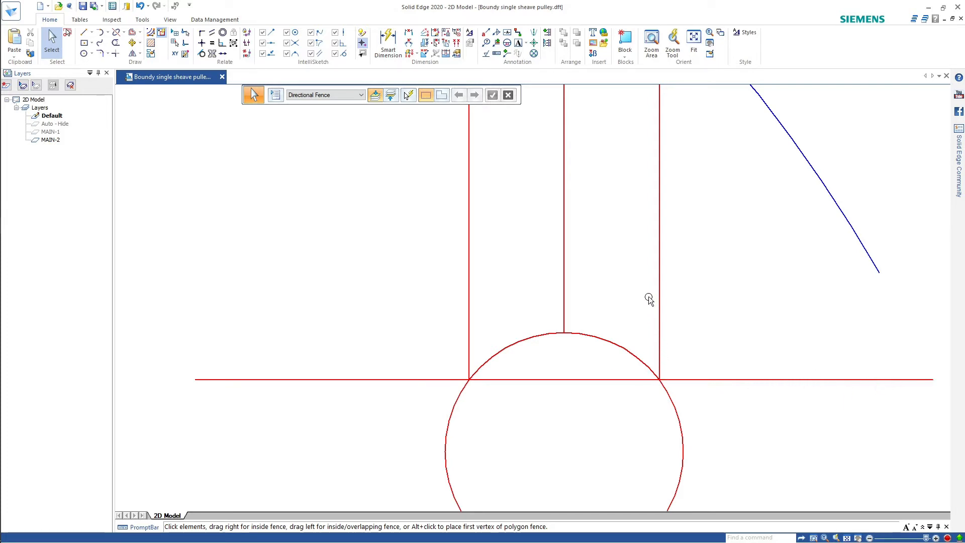
{"action": "scroll", "coordinate": [530, 179], "scroll_direction": "down", "scroll_amount": 6}
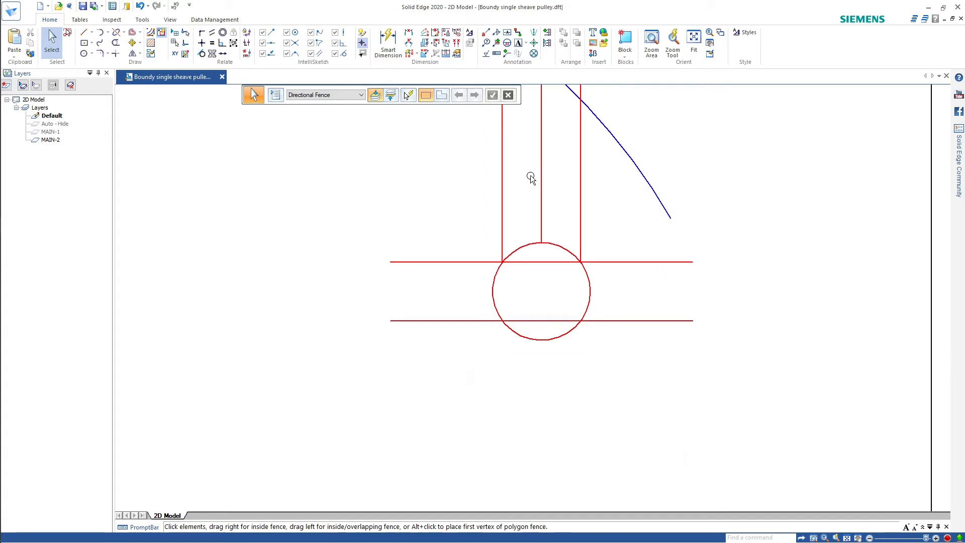
{"action": "scroll", "coordinate": [571, 147], "scroll_direction": "down", "scroll_amount": 3}
{"action": "scroll", "coordinate": [578, 125], "scroll_direction": "up", "scroll_amount": 6}
{"action": "scroll", "coordinate": [553, 148], "scroll_direction": "up", "scroll_amount": 2}
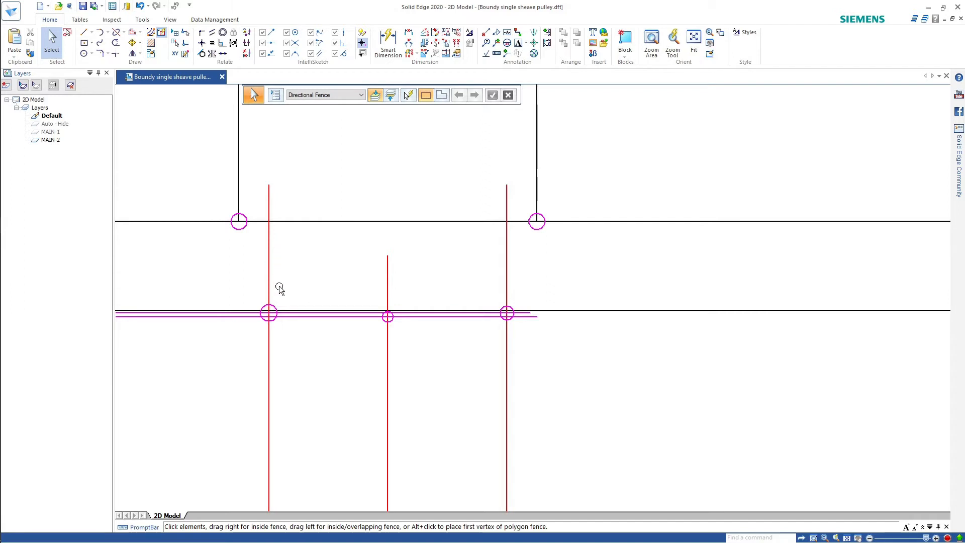
Examine how the upper magenta line carries the small arc's intersection with the large arc to the outer marker circles
{"action": "scroll", "coordinate": [270, 318], "scroll_direction": "down", "scroll_amount": 8}
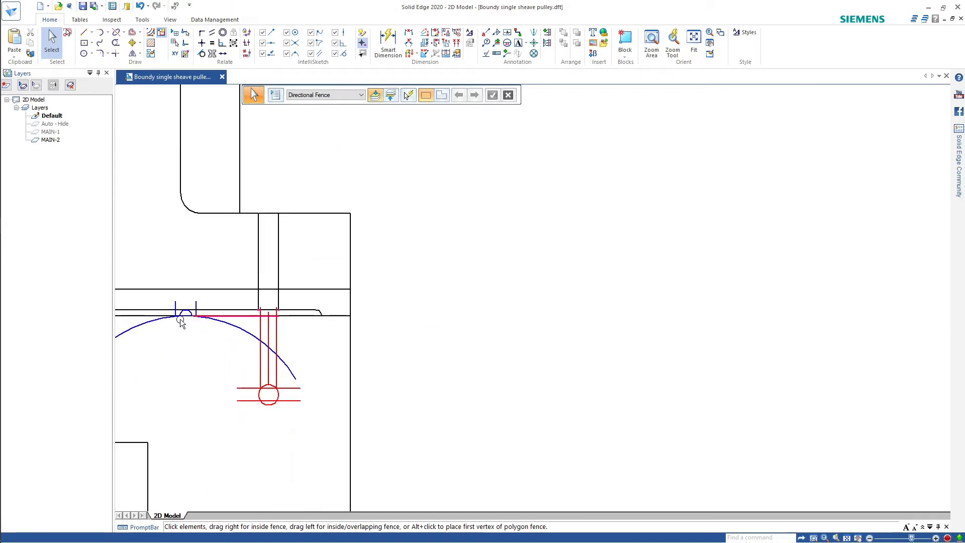
{"action": "scroll", "coordinate": [180, 318], "scroll_direction": "up", "scroll_amount": 10}
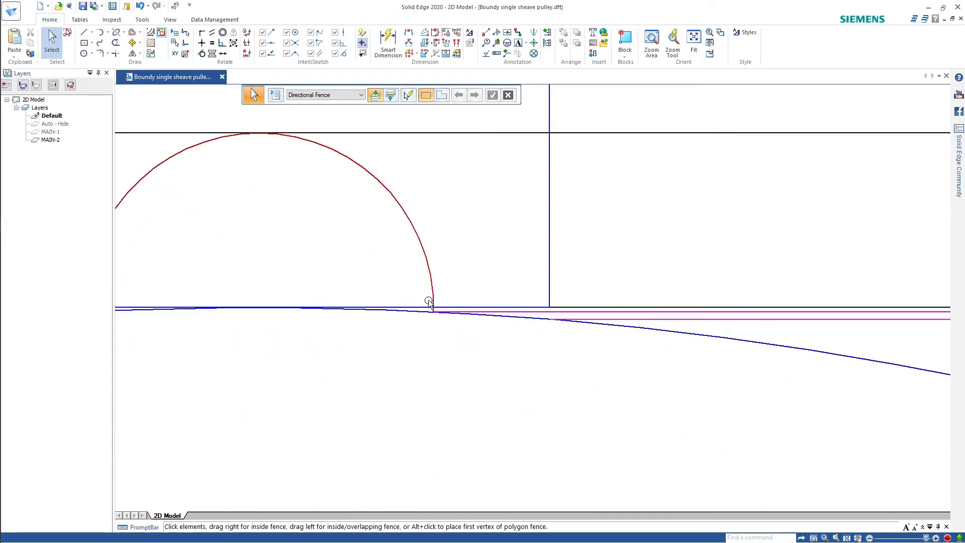
{"action": "scroll", "coordinate": [429, 302], "scroll_direction": "up", "scroll_amount": 2}
{"action": "scroll", "coordinate": [445, 314], "scroll_direction": "down", "scroll_amount": 3}
{"action": "scroll", "coordinate": [447, 314], "scroll_direction": "down", "scroll_amount": 4}
{"action": "scroll", "coordinate": [674, 340], "scroll_direction": "down", "scroll_amount": 5}
{"action": "scroll", "coordinate": [890, 323], "scroll_direction": "up", "scroll_amount": 5}
{"action": "scroll", "coordinate": [641, 342], "scroll_direction": "up", "scroll_amount": 6}
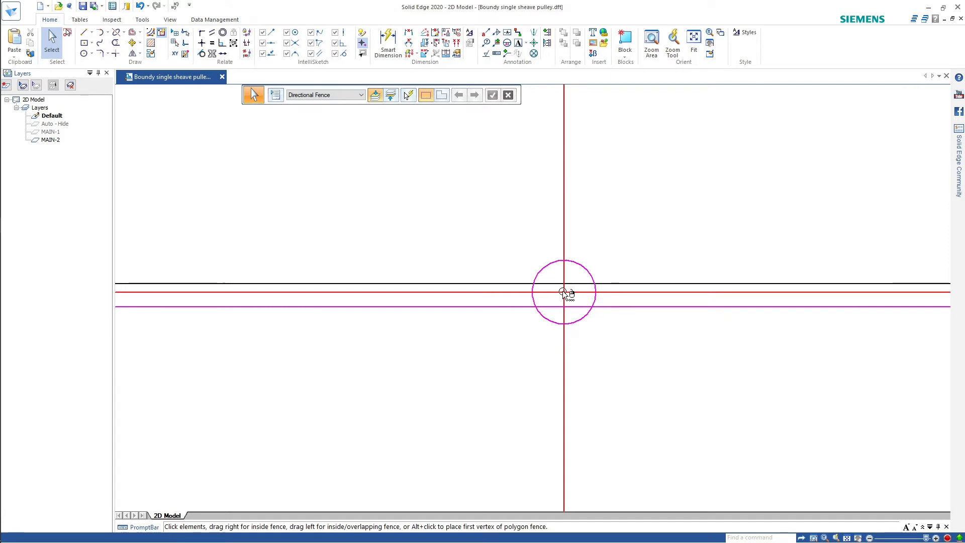
{"action": "scroll", "coordinate": [656, 315], "scroll_direction": "down", "scroll_amount": 3}
{"action": "scroll", "coordinate": [650, 305], "scroll_direction": "down", "scroll_amount": 5}
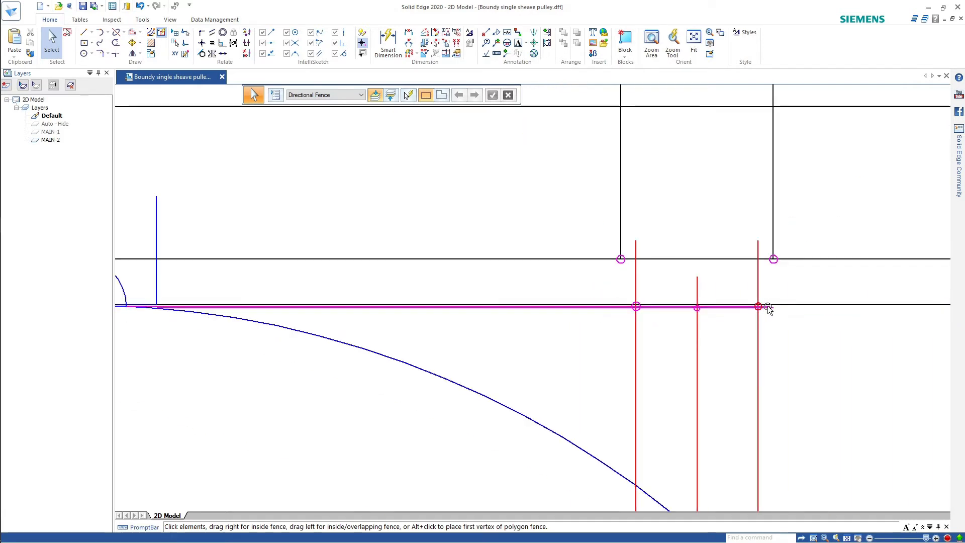
{"action": "scroll", "coordinate": [765, 306], "scroll_direction": "up", "scroll_amount": 7}
{"action": "left_click", "coordinate": [725, 299]}
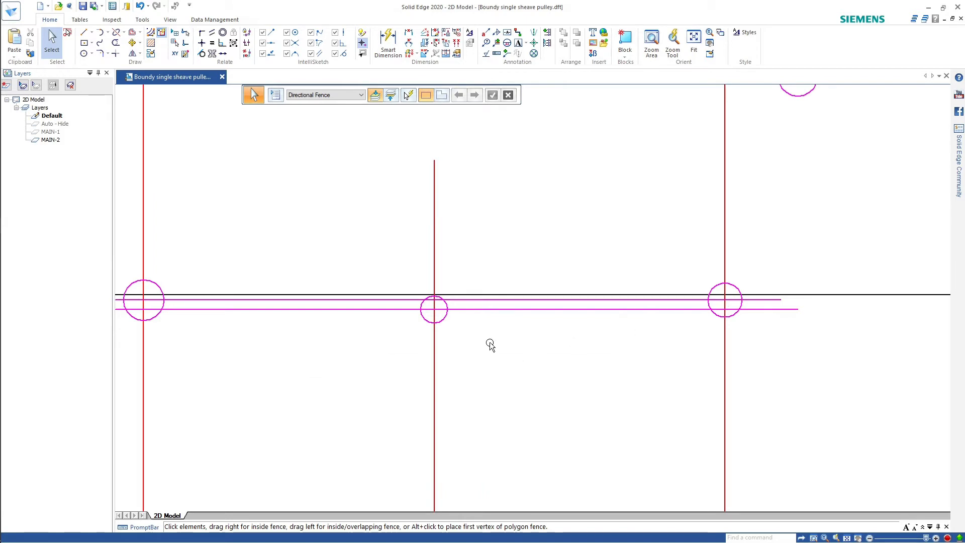
Trace the cross hole circle's top point and the blue vertical line's intersection with the large arc to the middle marker circle
{"action": "scroll", "coordinate": [432, 315], "scroll_direction": "up", "scroll_amount": 4}
{"action": "scroll", "coordinate": [451, 304], "scroll_direction": "down", "scroll_amount": 6}
{"action": "scroll", "coordinate": [442, 305], "scroll_direction": "down", "scroll_amount": 6}
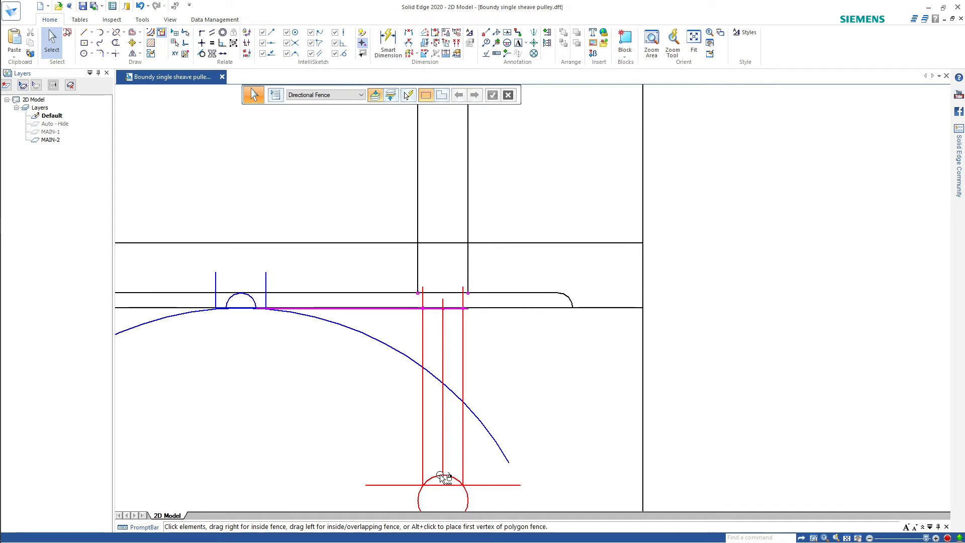
{"action": "scroll", "coordinate": [447, 484], "scroll_direction": "down", "scroll_amount": 4}
{"action": "scroll", "coordinate": [451, 491], "scroll_direction": "up", "scroll_amount": 6}
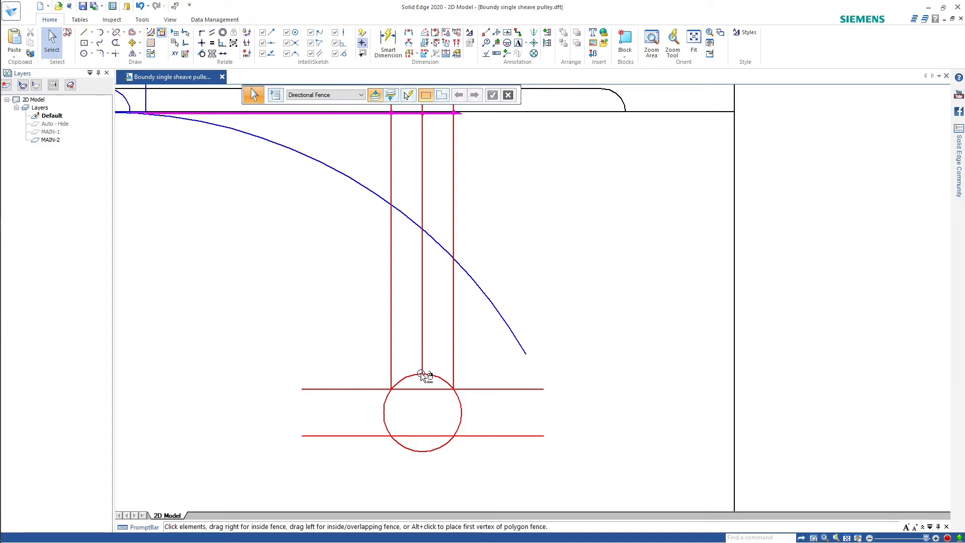
{"action": "scroll", "coordinate": [425, 377], "scroll_direction": "down", "scroll_amount": 3}
{"action": "scroll", "coordinate": [315, 284], "scroll_direction": "up", "scroll_amount": 3}
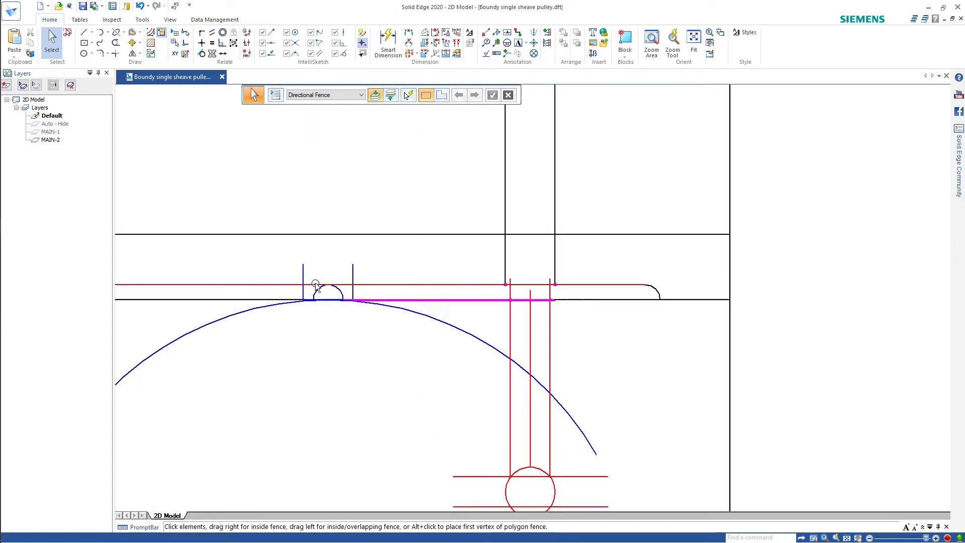
{"action": "scroll", "coordinate": [357, 326], "scroll_direction": "up", "scroll_amount": 3}
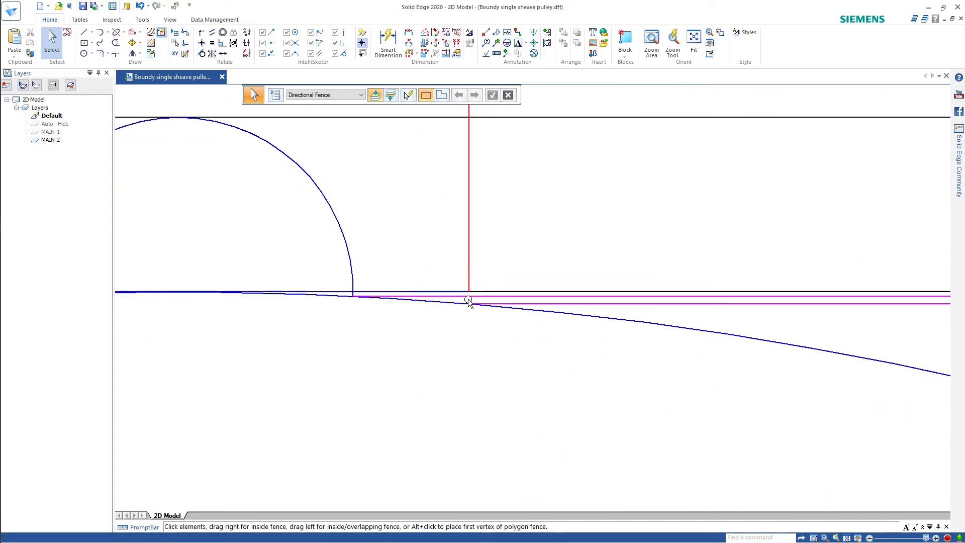
{"action": "scroll", "coordinate": [607, 306], "scroll_direction": "down", "scroll_amount": 5}
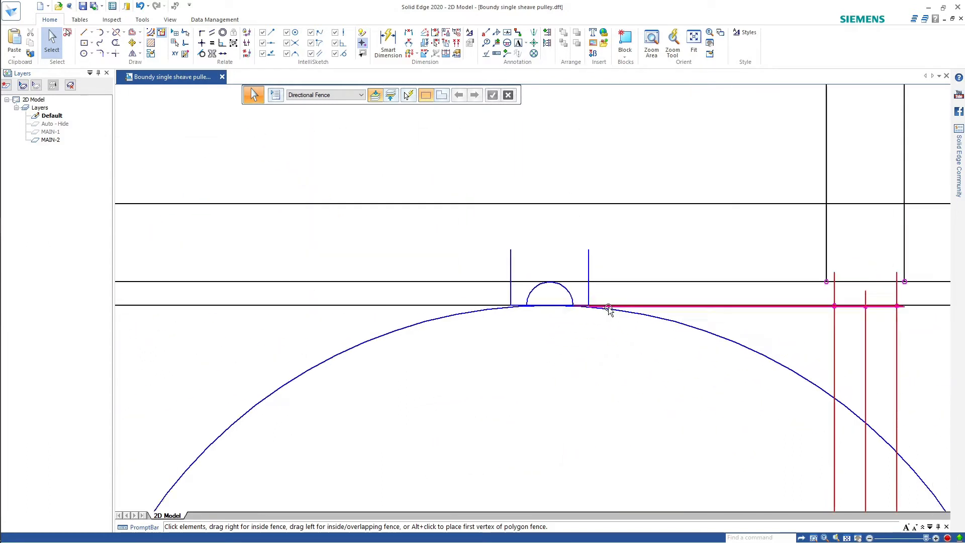
{"action": "scroll", "coordinate": [730, 308], "scroll_direction": "up", "scroll_amount": 3}
{"action": "scroll", "coordinate": [769, 302], "scroll_direction": "up", "scroll_amount": 3}
{"action": "scroll", "coordinate": [611, 317], "scroll_direction": "down", "scroll_amount": 4}
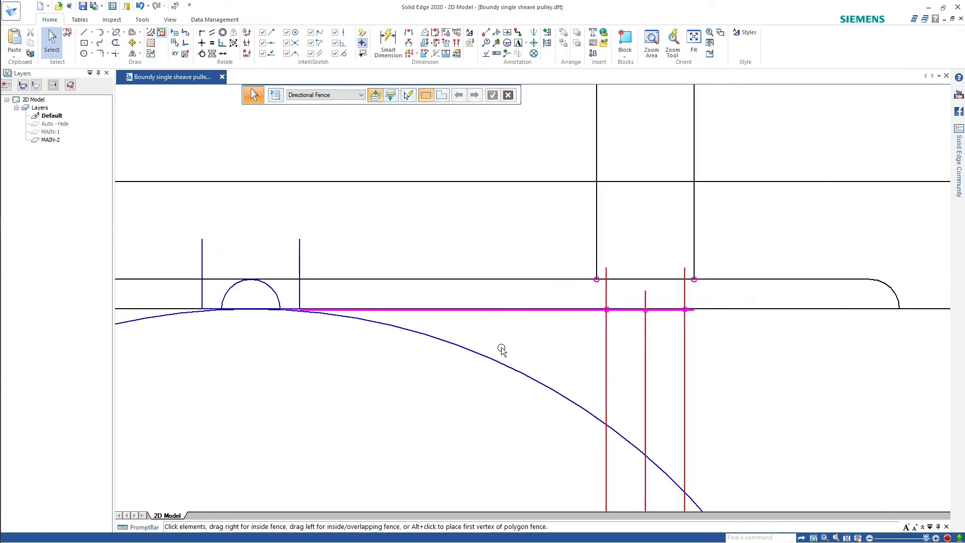
{"action": "scroll", "coordinate": [647, 310], "scroll_direction": "up", "scroll_amount": 6}
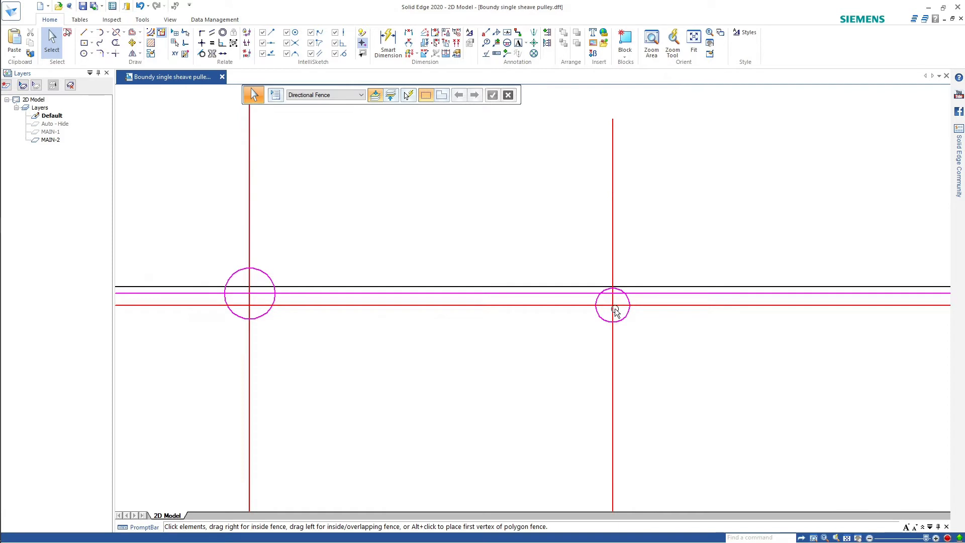
{"action": "scroll", "coordinate": [615, 310], "scroll_direction": "up", "scroll_amount": 2}
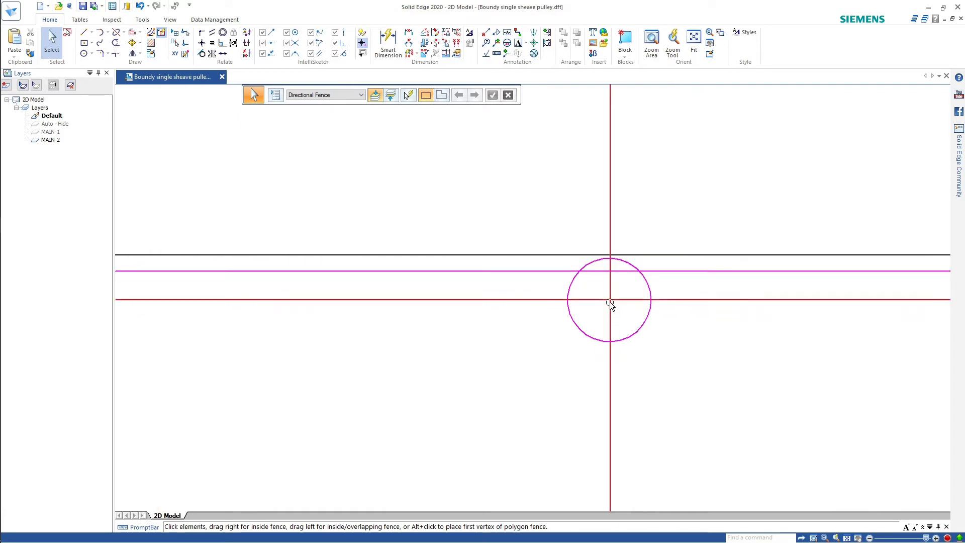
Draw a magenta curve from the middle marker circle's centre through the left outer marker's centre to the upper-left marker's centre
{"action": "scroll", "coordinate": [609, 306], "scroll_direction": "down", "scroll_amount": 4}
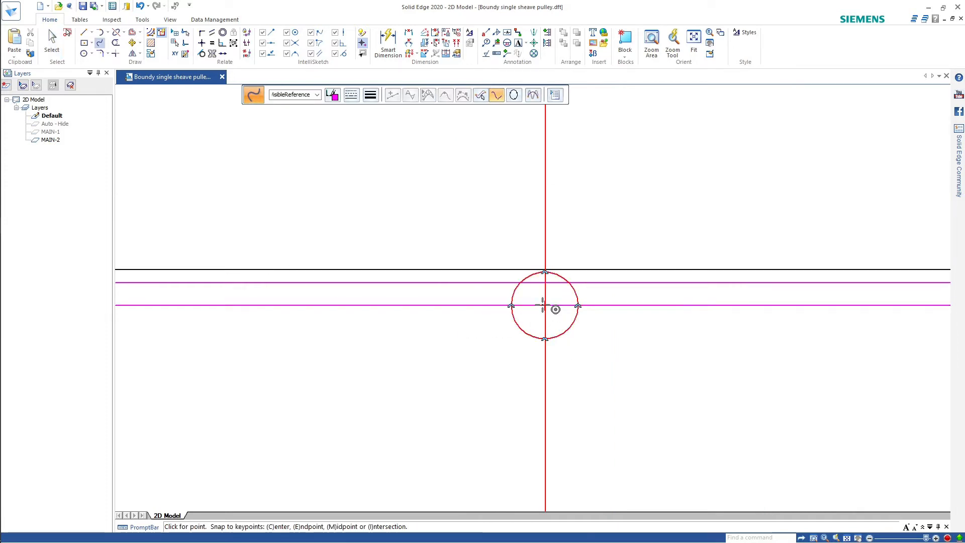
{"action": "left_click", "coordinate": [558, 309]}
{"action": "scroll", "coordinate": [272, 276], "scroll_direction": "down", "scroll_amount": 4}
{"action": "scroll", "coordinate": [199, 282], "scroll_direction": "up", "scroll_amount": 6}
{"action": "scroll", "coordinate": [199, 282], "scroll_direction": "up", "scroll_amount": 6}
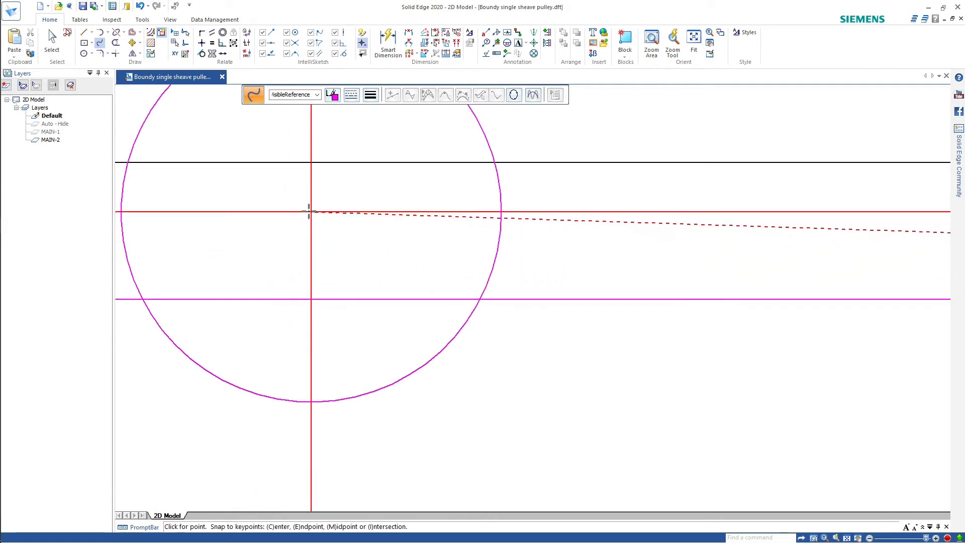
{"action": "left_click", "coordinate": [311, 211]}
{"action": "scroll", "coordinate": [304, 254], "scroll_direction": "down", "scroll_amount": 12}
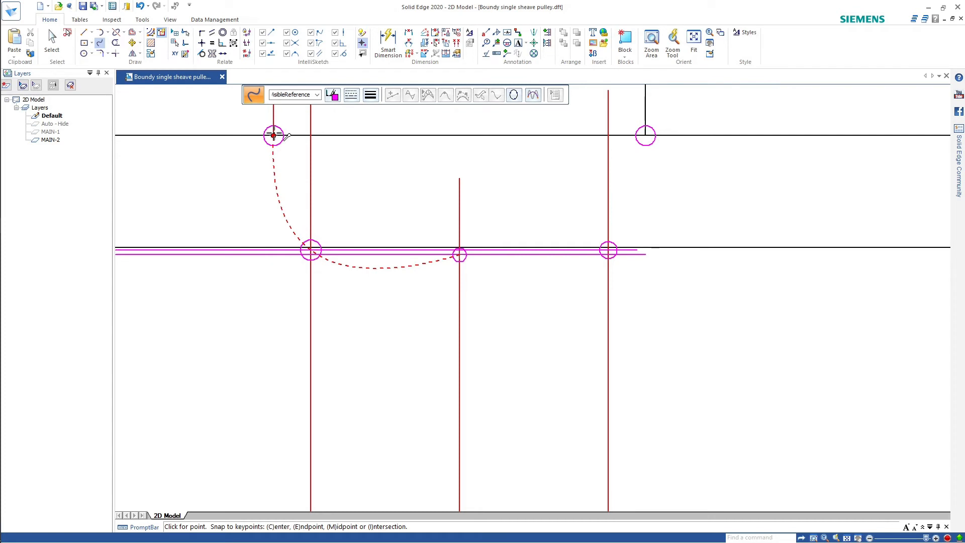
{"action": "left_click", "coordinate": [273, 136]}
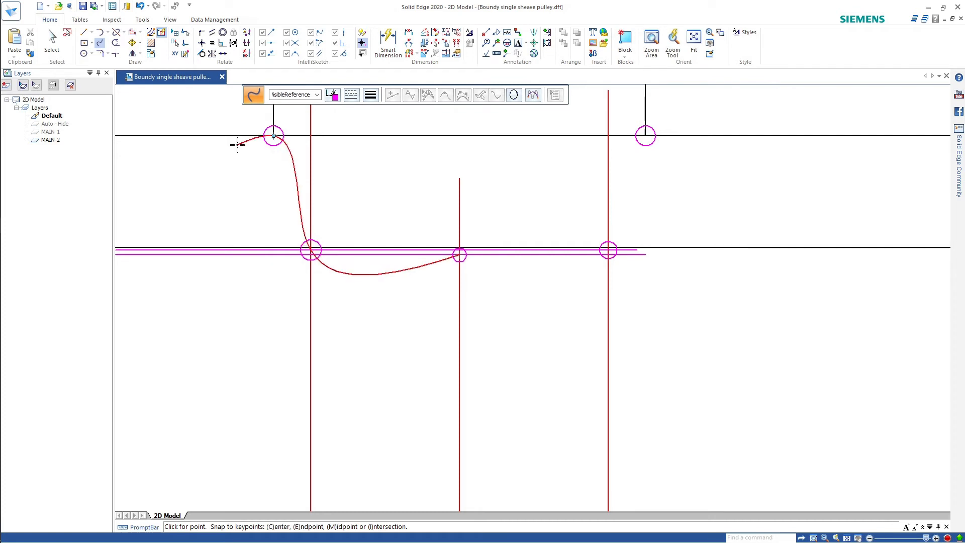
{"action": "key", "text": "Escape"}
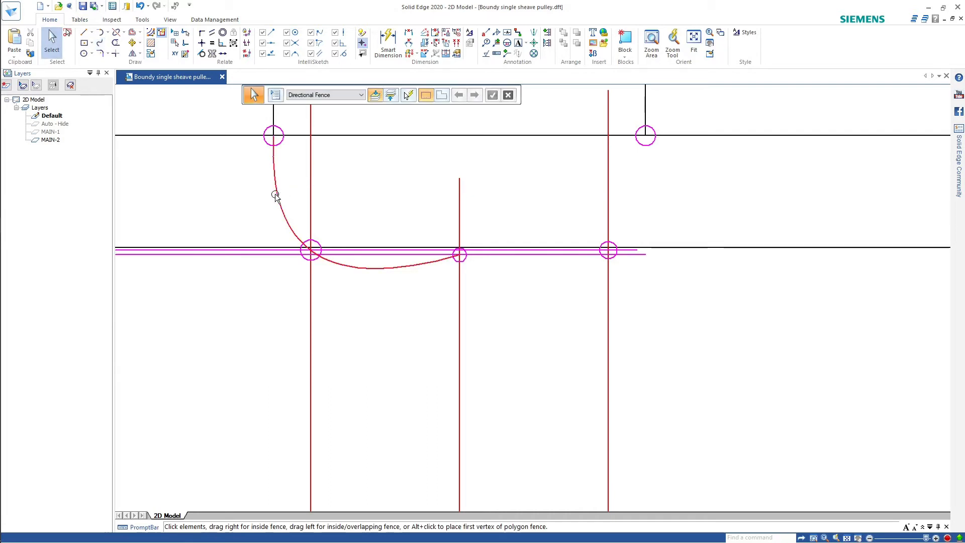
Reshape the curve with its control points to reduce the sag, returning its edit points to the left outer and middle marker centres
{"action": "left_click", "coordinate": [274, 194]}
{"action": "scroll", "coordinate": [300, 274], "scroll_direction": "up", "scroll_amount": 3}
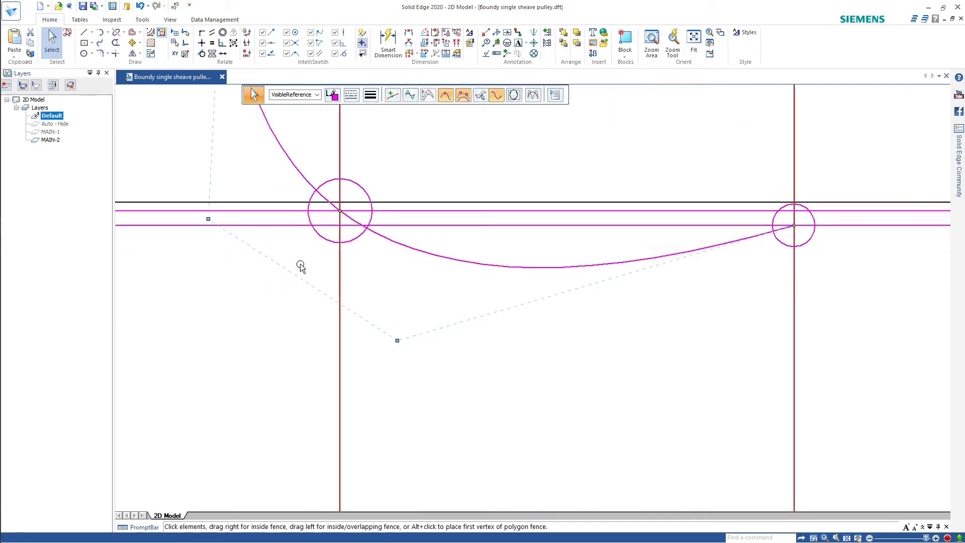
{"action": "left_click_drag", "start_coordinate": [398, 338], "coordinate": [434, 225]}
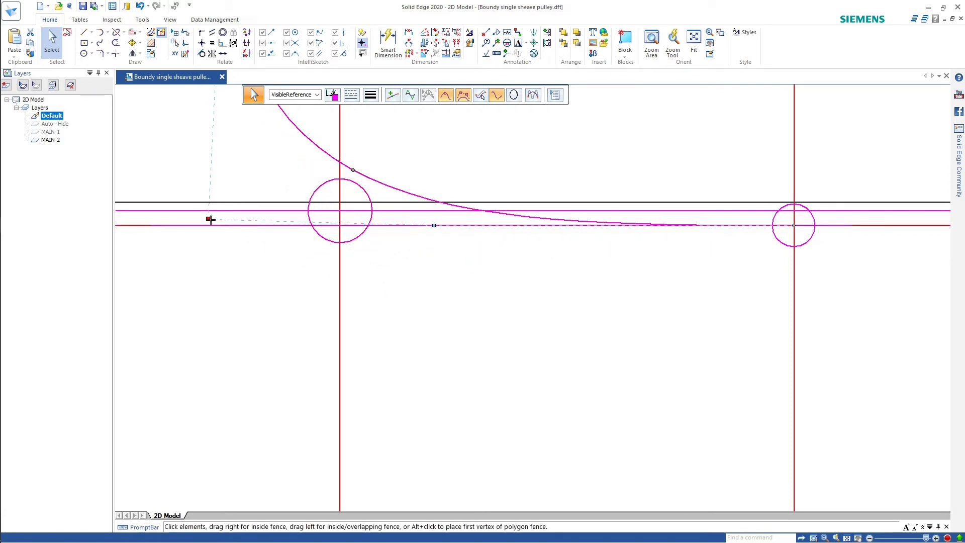
{"action": "left_click_drag", "start_coordinate": [206, 219], "coordinate": [343, 93]}
{"action": "left_click_drag", "start_coordinate": [401, 120], "coordinate": [340, 210]}
{"action": "left_click_drag", "start_coordinate": [362, 328], "coordinate": [595, 274]}
{"action": "left_click_drag", "start_coordinate": [773, 256], "coordinate": [794, 226]}
{"action": "left_click_drag", "start_coordinate": [256, 203], "coordinate": [239, 57]}
{"action": "left_click_drag", "start_coordinate": [595, 273], "coordinate": [558, 226]}
{"action": "left_click_drag", "start_coordinate": [403, 114], "coordinate": [340, 210]}
{"action": "left_click_drag", "start_coordinate": [773, 258], "coordinate": [794, 225]}
{"action": "left_click_drag", "start_coordinate": [488, 330], "coordinate": [506, 225]}
{"action": "left_click_drag", "start_coordinate": [348, 169], "coordinate": [340, 211]}
Add extra edit points to the curve between the left outer and middle marker circles
{"action": "left_click", "coordinate": [392, 94]}
{"action": "left_click", "coordinate": [427, 233]}
{"action": "left_click_drag", "start_coordinate": [427, 233], "coordinate": [469, 255]}
{"action": "left_click", "coordinate": [392, 95]}
{"action": "left_click", "coordinate": [384, 231]}
{"action": "left_click", "coordinate": [594, 263]}
Adjust the curve's points to flatten it toward the middle marker's centre while passing through the left outer marker's centre
{"action": "left_click_drag", "start_coordinate": [792, 239], "coordinate": [795, 226]}
{"action": "left_click_drag", "start_coordinate": [724, 251], "coordinate": [719, 211]}
{"action": "left_click_drag", "start_coordinate": [591, 254], "coordinate": [558, 215]}
{"action": "left_click_drag", "start_coordinate": [457, 239], "coordinate": [427, 218]}
{"action": "left_click_drag", "start_coordinate": [376, 226], "coordinate": [293, 194]}
{"action": "mouse_move", "coordinate": [426, 218]}
{"action": "left_mouse_down"}
{"action": "mouse_move", "coordinate": [442, 230]}
{"action": "mouse_move", "coordinate": [433, 218]}
{"action": "left_mouse_up"}
{"action": "left_click_drag", "start_coordinate": [334, 209], "coordinate": [340, 211]}
{"action": "left_click_drag", "start_coordinate": [550, 209], "coordinate": [548, 221]}
{"action": "left_click_drag", "start_coordinate": [707, 213], "coordinate": [702, 221]}
{"action": "left_click_drag", "start_coordinate": [747, 219], "coordinate": [745, 224]}
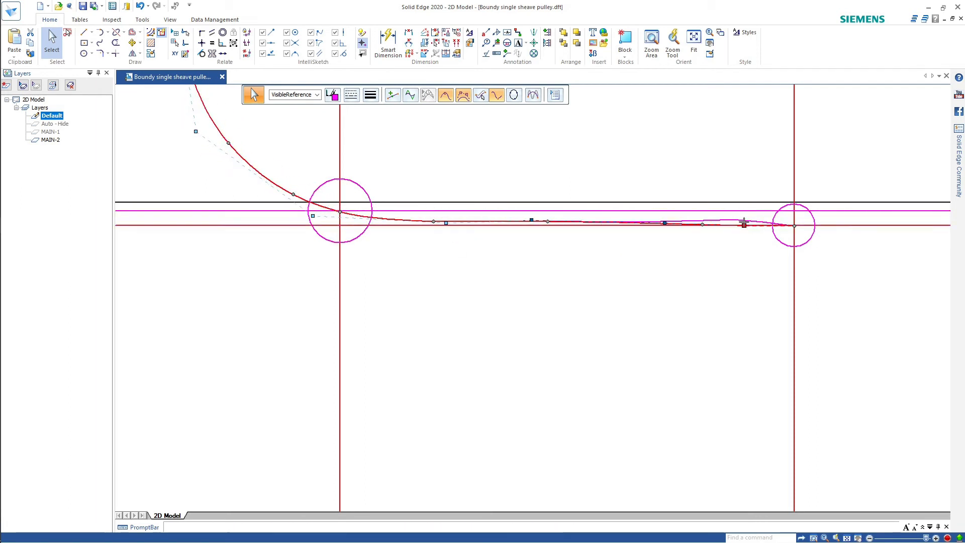
Fine-tune the curve's shape between the left outer and middle marker circles with small point adjustments
{"action": "scroll", "coordinate": [744, 222], "scroll_direction": "up", "scroll_amount": 8}
{"action": "left_click_drag", "start_coordinate": [699, 248], "coordinate": [698, 254]}
{"action": "scroll", "coordinate": [698, 258], "scroll_direction": "down", "scroll_amount": 5}
{"action": "scroll", "coordinate": [583, 282], "scroll_direction": "up", "scroll_amount": 5}
{"action": "left_click_drag", "start_coordinate": [591, 284], "coordinate": [591, 292]}
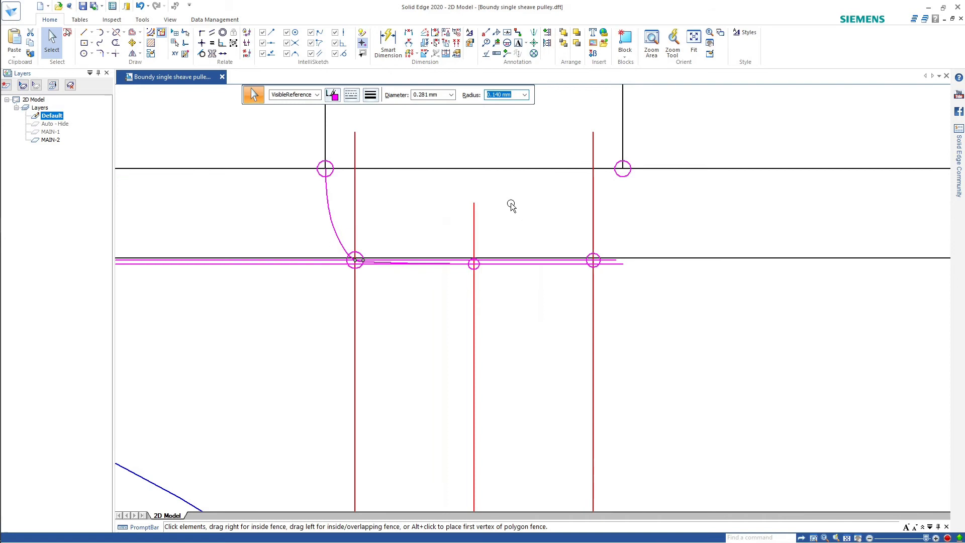
Inspect the curve's fit through the upper-left, left outer and middle marker circles
{"action": "scroll", "coordinate": [508, 201], "scroll_direction": "up", "scroll_amount": 5}
{"action": "scroll", "coordinate": [494, 209], "scroll_direction": "down", "scroll_amount": 3}
{"action": "scroll", "coordinate": [341, 203], "scroll_direction": "down", "scroll_amount": 3}
{"action": "scroll", "coordinate": [341, 207], "scroll_direction": "down", "scroll_amount": 3}
{"action": "scroll", "coordinate": [276, 217], "scroll_direction": "up", "scroll_amount": 1}
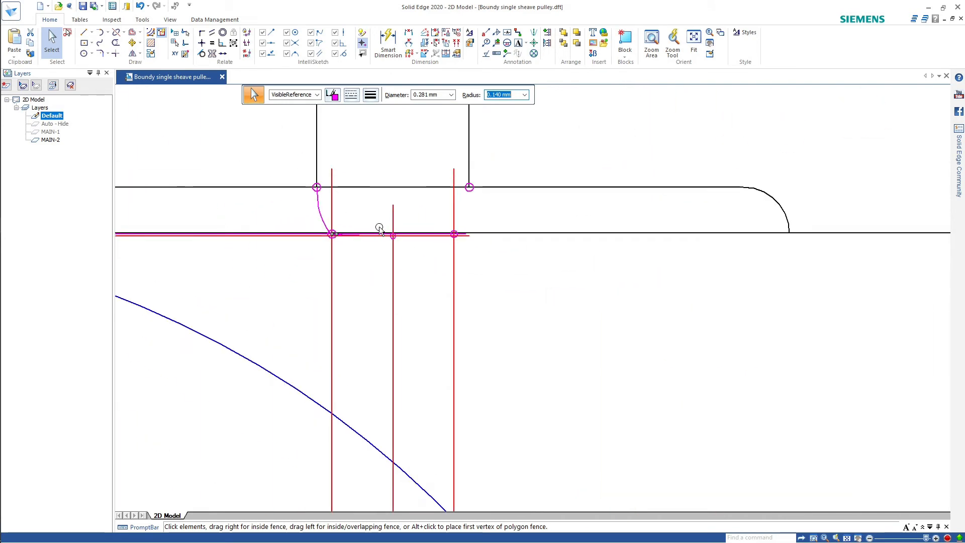
{"action": "scroll", "coordinate": [351, 242], "scroll_direction": "up", "scroll_amount": 5}
{"action": "scroll", "coordinate": [341, 232], "scroll_direction": "down", "scroll_amount": 4}
{"action": "scroll", "coordinate": [327, 186], "scroll_direction": "up", "scroll_amount": 3}
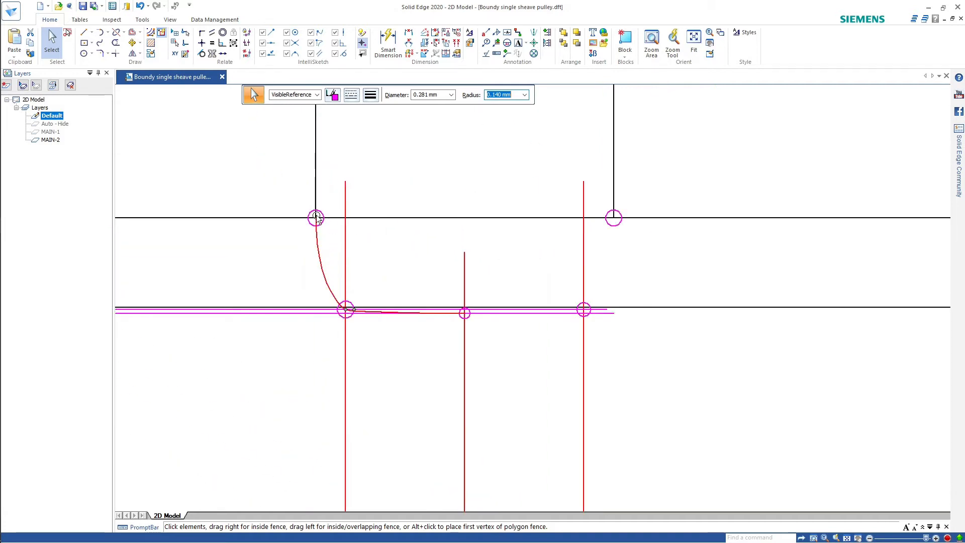
{"action": "scroll", "coordinate": [343, 308], "scroll_direction": "up", "scroll_amount": 3}
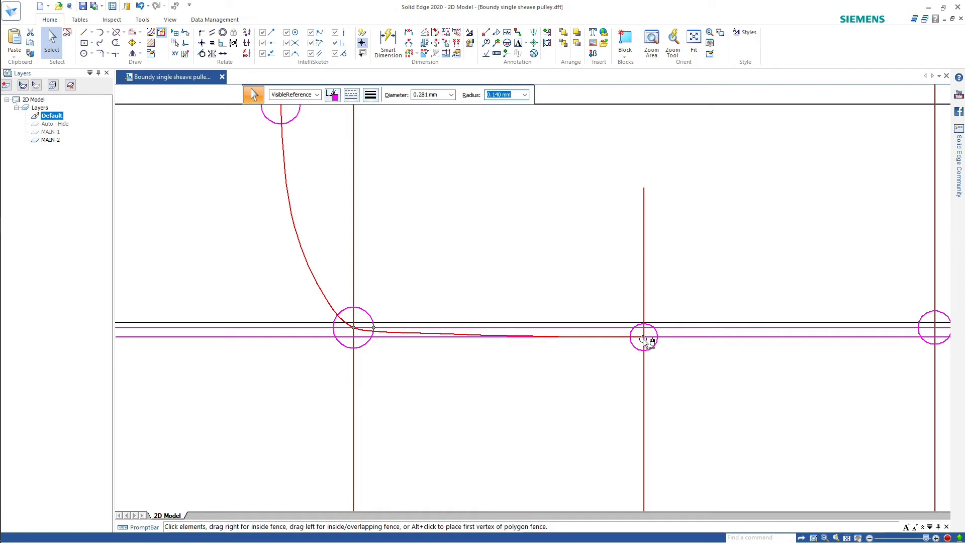
{"action": "scroll", "coordinate": [515, 297], "scroll_direction": "down", "scroll_amount": 2}
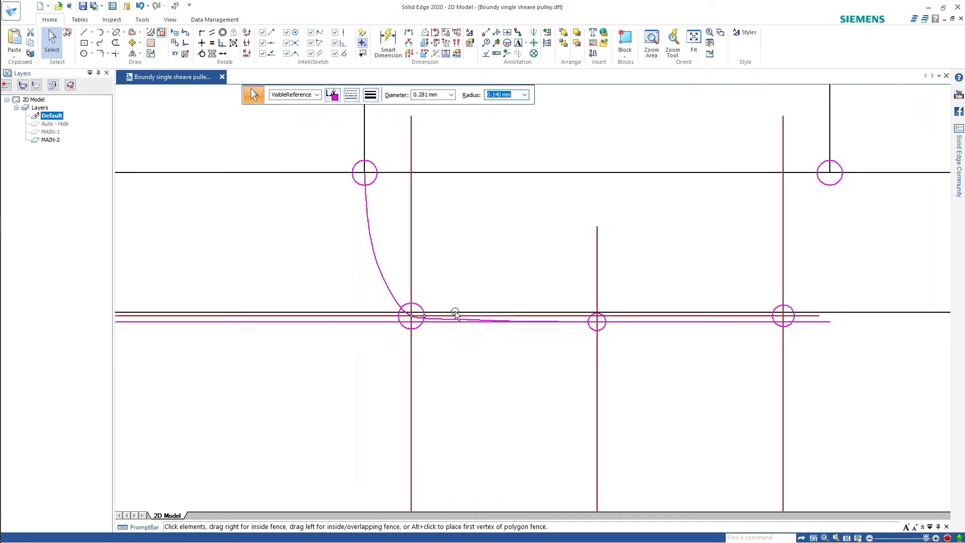
Format the interpenetration curve as a black continuous line 0.50 mm wide
{"action": "left_click", "coordinate": [370, 233]}
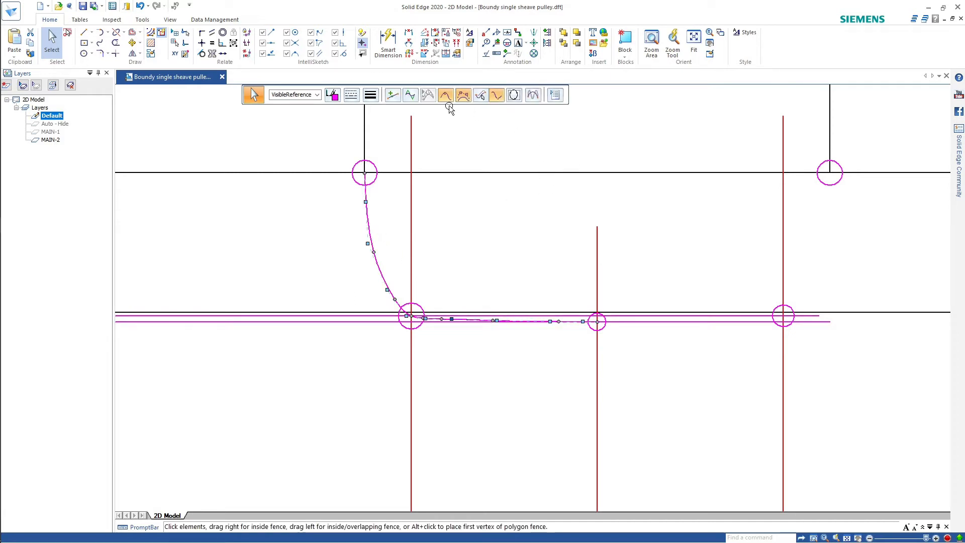
{"action": "left_click", "coordinate": [370, 96]}
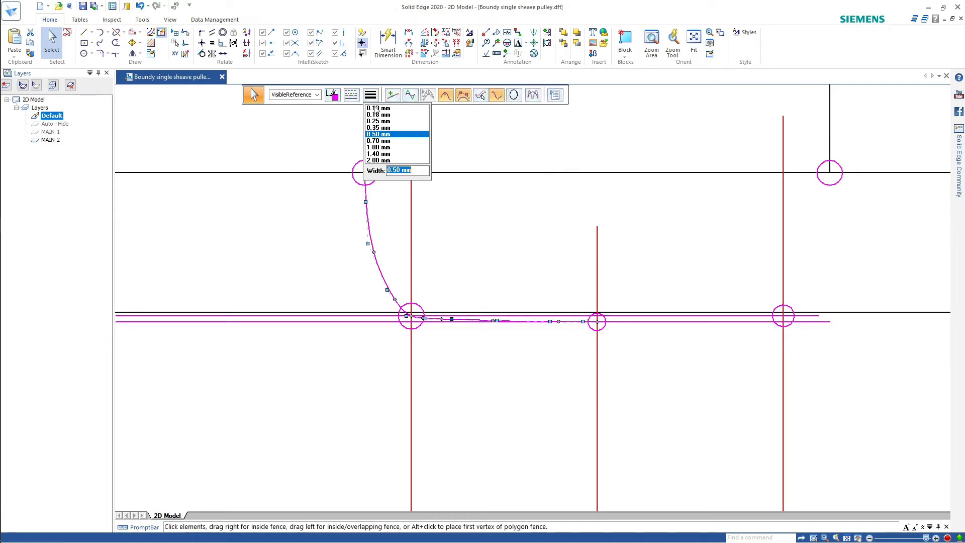
{"action": "left_click", "coordinate": [376, 134]}
{"action": "left_click", "coordinate": [351, 96]}
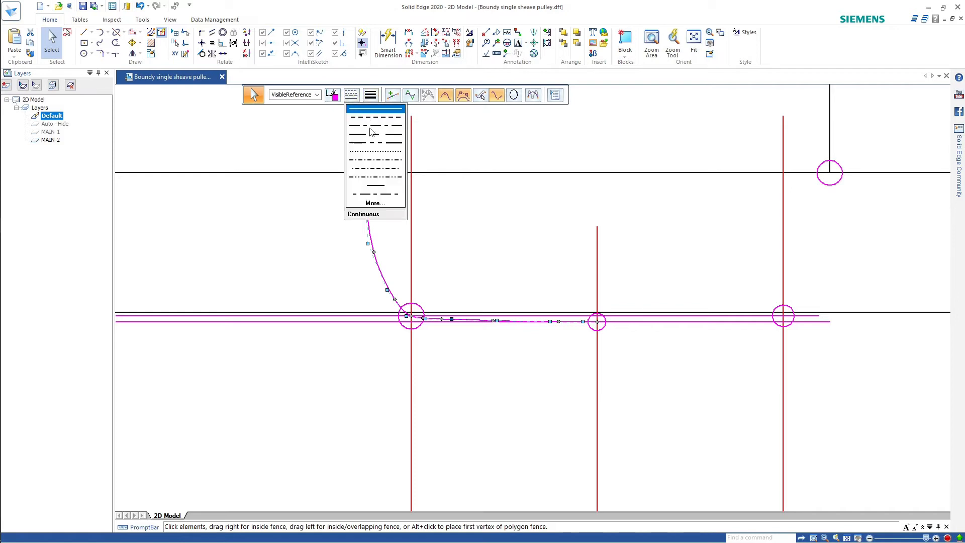
{"action": "left_click", "coordinate": [371, 110]}
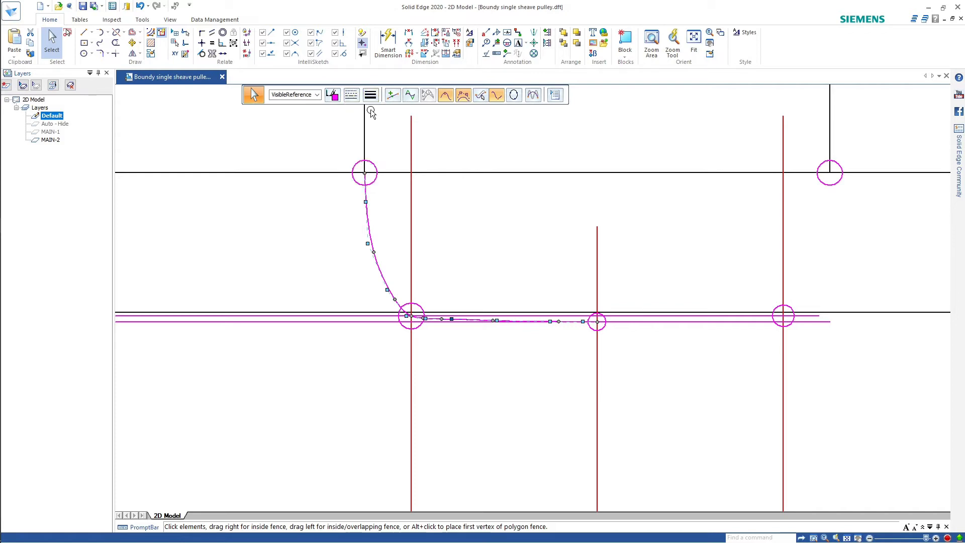
{"action": "left_click", "coordinate": [333, 96]}
{"action": "left_click", "coordinate": [330, 121]}
{"action": "left_click", "coordinate": [545, 207]}
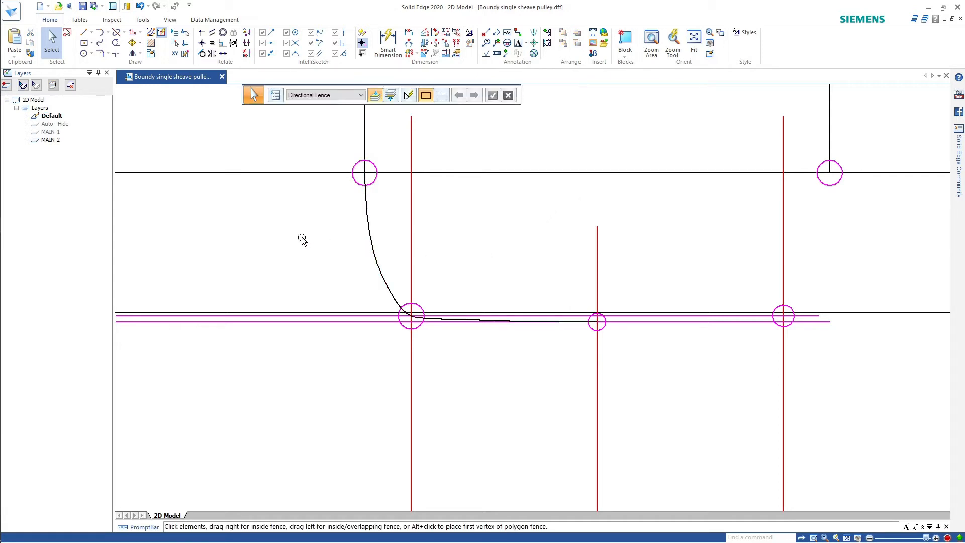
Mirror a copy of the interpenetration curve about the cross hole's central vertical line
{"action": "left_click", "coordinate": [133, 54]}
{"action": "left_click", "coordinate": [384, 263]}
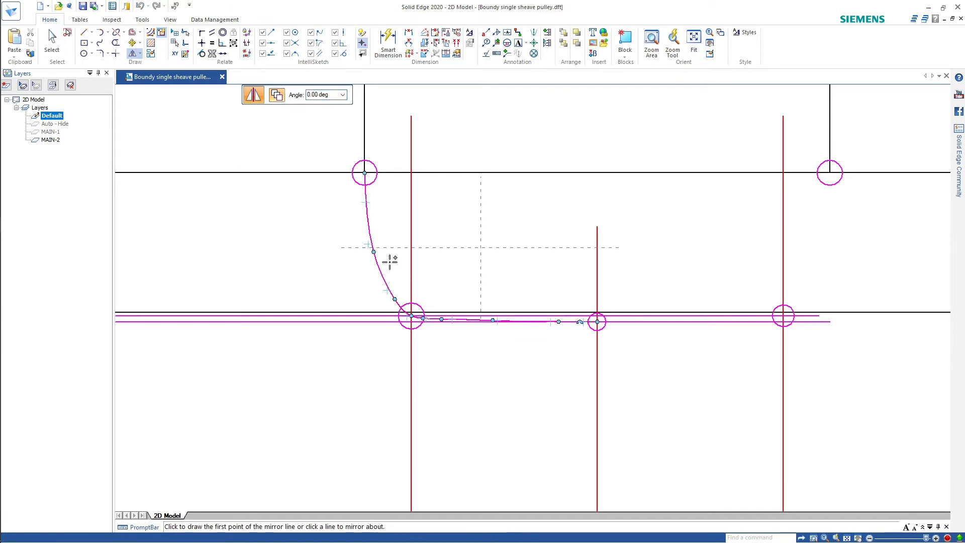
{"action": "left_click", "coordinate": [598, 247]}
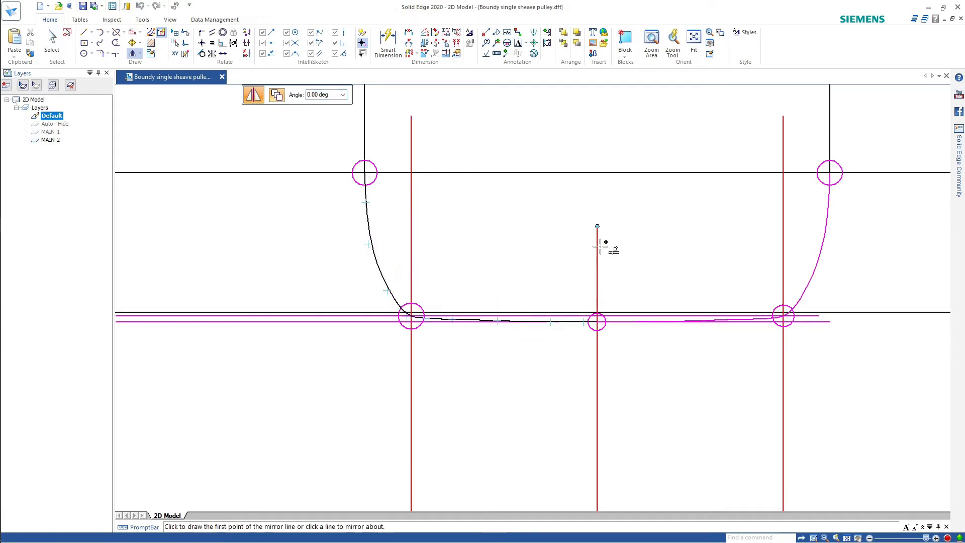
Delete the red vertical construction lines passing through the lower marker circles
{"action": "scroll", "coordinate": [266, 210], "scroll_direction": "down", "scroll_amount": 3}
{"action": "left_click", "coordinate": [52, 43]}
{"action": "left_click_drag", "start_coordinate": [530, 368], "coordinate": [309, 324]}
{"action": "key", "text": "Delete"}
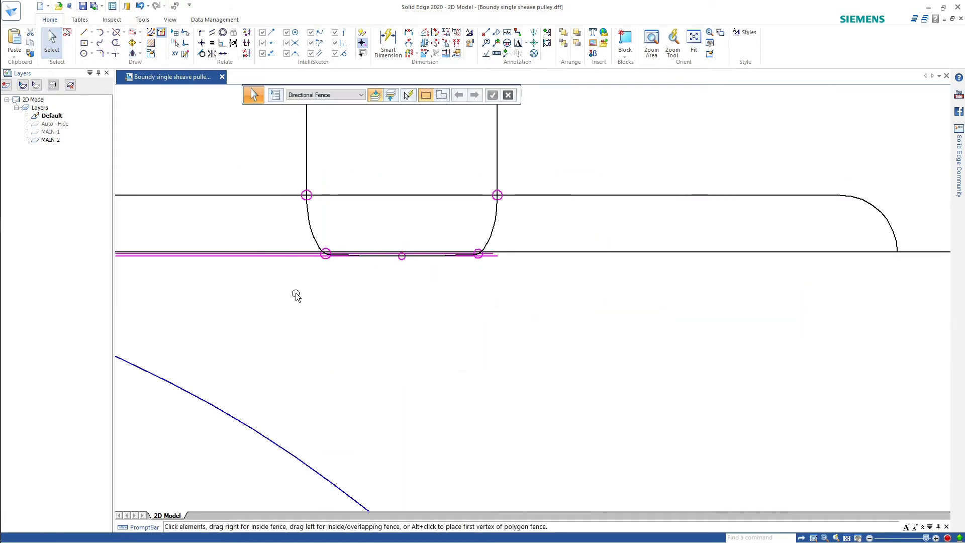
Delete the leftover horizontal construction lines and the marker circles around the interpenetration curve
{"action": "left_click", "coordinate": [280, 252]}
{"action": "left_click", "coordinate": [654, 252], "text": "ctrl"}
{"action": "key", "text": "Delete"}
{"action": "scroll", "coordinate": [403, 259], "scroll_direction": "up", "scroll_amount": 2}
{"action": "left_click", "coordinate": [384, 259]}
{"action": "key", "text": "Delete"}
{"action": "scroll", "coordinate": [437, 302], "scroll_direction": "down", "scroll_amount": 2}
{"action": "left_click_drag", "start_coordinate": [541, 299], "coordinate": [468, 204]}
{"action": "left_click", "coordinate": [532, 309]}
{"action": "key", "text": "Delete"}
Delete the remaining construction geometry below and beside the hub, including the blue construction curve
{"action": "scroll", "coordinate": [334, 309], "scroll_direction": "down", "scroll_amount": 3}
{"action": "left_click_drag", "start_coordinate": [321, 314], "coordinate": [420, 375]}
{"action": "key", "text": "Delete"}
{"action": "left_click", "coordinate": [292, 369]}
{"action": "key", "text": "Delete"}
{"action": "scroll", "coordinate": [333, 427], "scroll_direction": "down", "scroll_amount": 3}
{"action": "left_click_drag", "start_coordinate": [399, 442], "coordinate": [545, 499]}
{"action": "key", "text": "Delete"}
Examine the finished interpenetration curve at the lower end of the cross hole
{"action": "scroll", "coordinate": [545, 499], "scroll_direction": "down", "scroll_amount": 1}
{"action": "scroll", "coordinate": [467, 300], "scroll_direction": "up", "scroll_amount": 5}
{"action": "scroll", "coordinate": [470, 305], "scroll_direction": "down", "scroll_amount": 4}
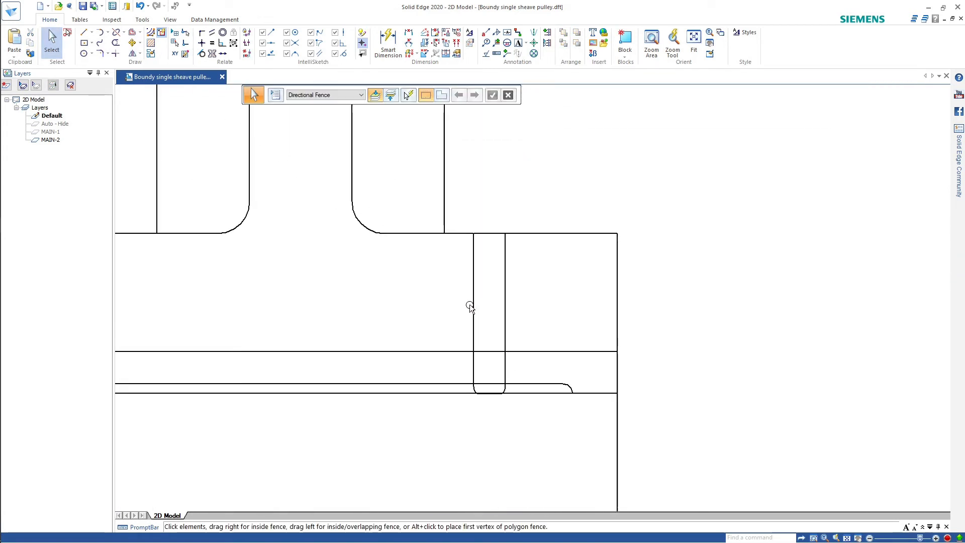
{"action": "scroll", "coordinate": [488, 370], "scroll_direction": "up", "scroll_amount": 4}
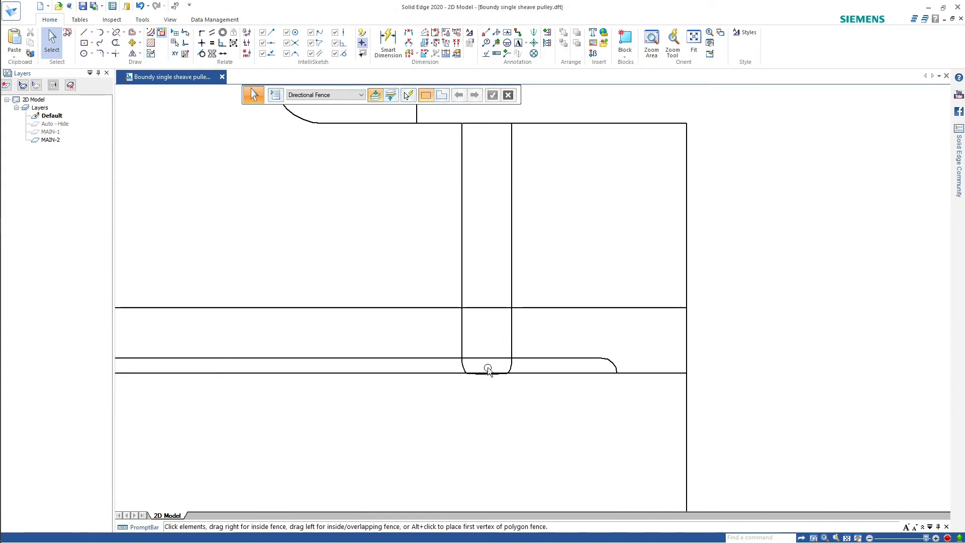
{"action": "scroll", "coordinate": [488, 369], "scroll_direction": "up", "scroll_amount": 3}
{"action": "scroll", "coordinate": [490, 367], "scroll_direction": "up", "scroll_amount": 2}
{"action": "scroll", "coordinate": [490, 364], "scroll_direction": "down", "scroll_amount": 6}
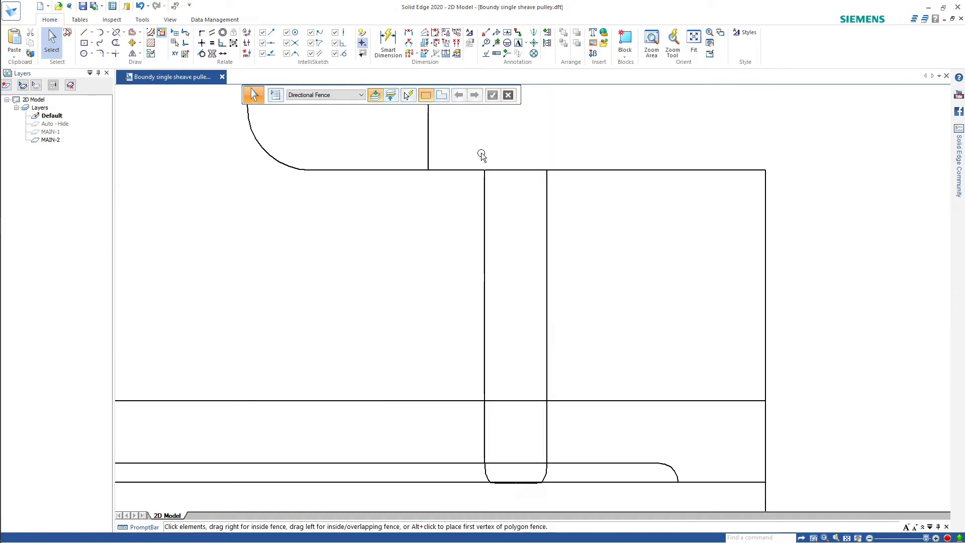
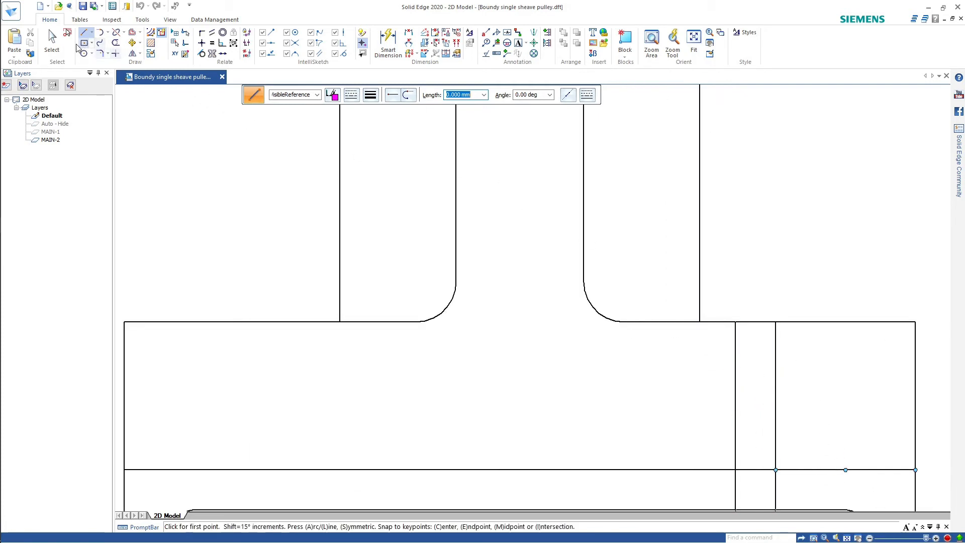
Switch to the Quora page on counterbore and spotface and study its counterboring and spot-facing figures
{"action": "left_click", "coordinate": [85, 33]}
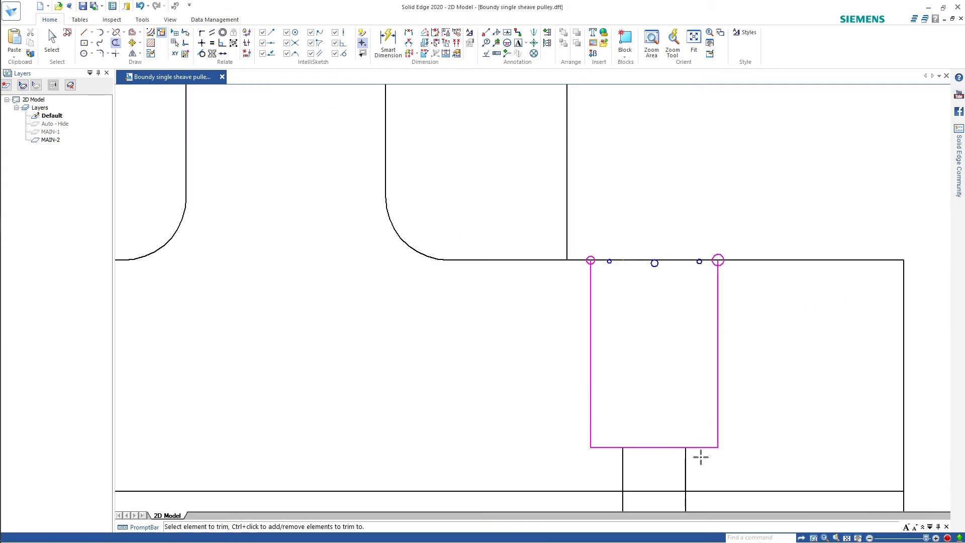
{"action": "key", "text": "alt+Tab"}
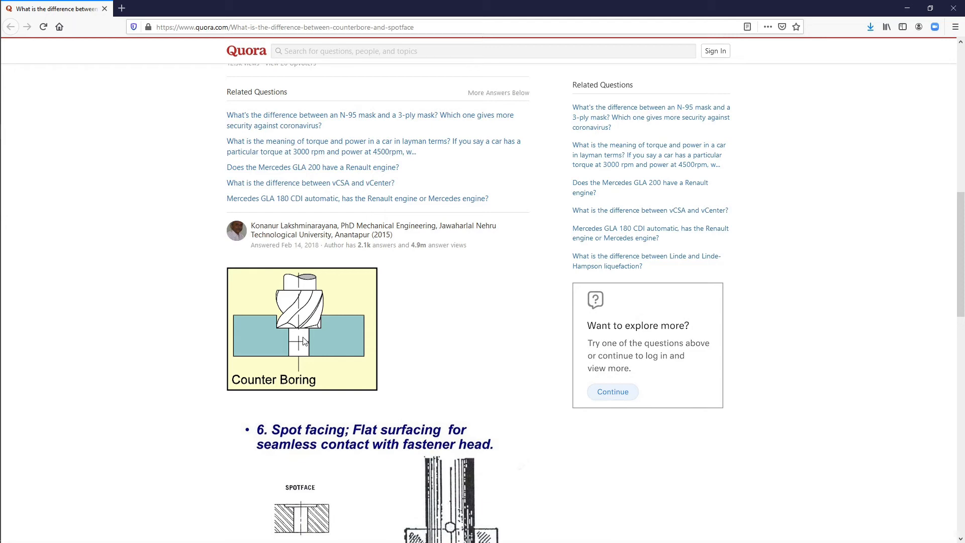
{"action": "scroll", "coordinate": [304, 337], "scroll_direction": "down", "scroll_amount": 4}
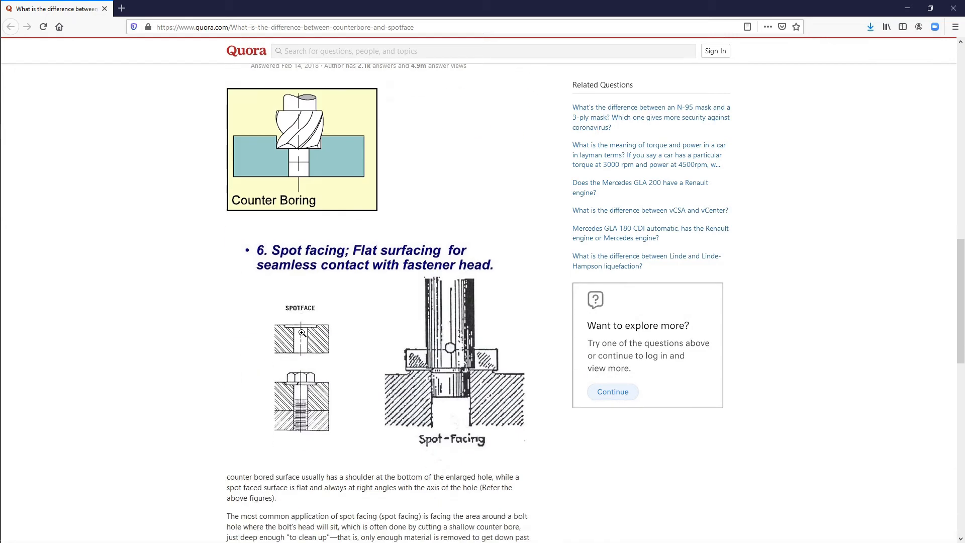
{"action": "scroll", "coordinate": [282, 417], "scroll_direction": "up", "scroll_amount": 2}
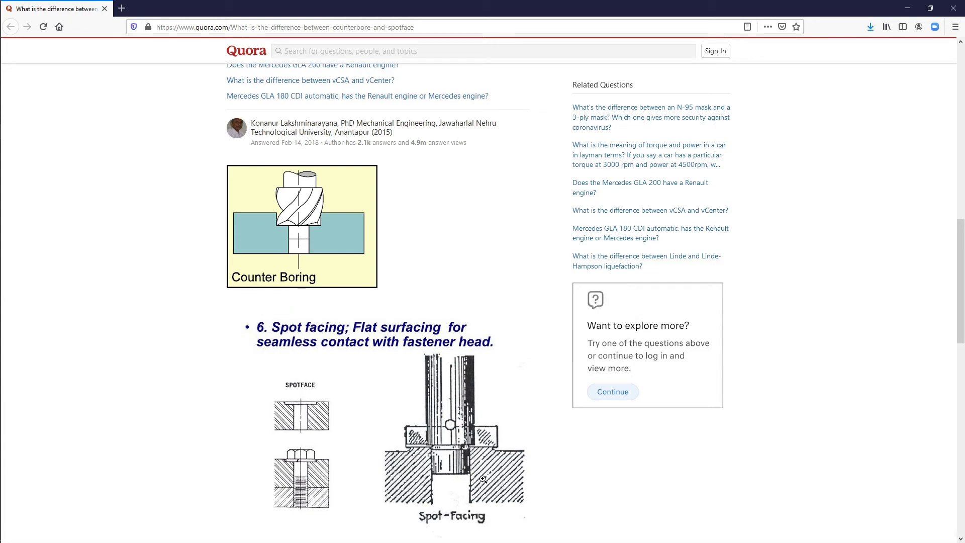
Switch to the IrfanView image and examine the external and internal thread drawing conventions
{"action": "key", "text": "alt+Tab"}
{"action": "key", "text": "Tab"}
{"action": "key", "text": "Tab"}
{"action": "key", "text": "Tab"}
{"action": "key", "text": "Tab"}
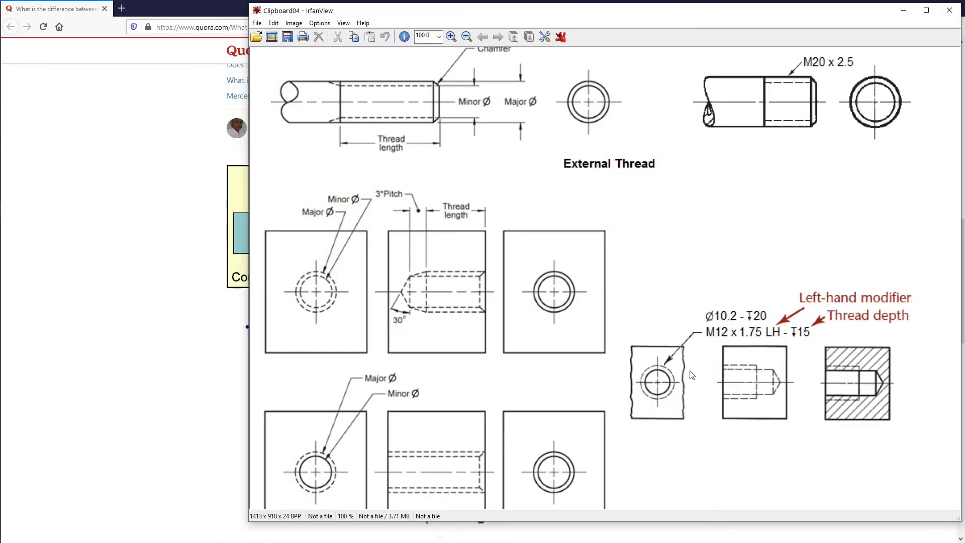
Switch to feature_recognition.pdf in Acrobat Reader and review the counterbore and countersink representations
{"action": "key", "text": "alt+Tab"}
{"action": "key", "text": "Tab"}
{"action": "key", "text": "Tab"}
{"action": "key", "text": "Tab"}
{"action": "key", "text": "Tab"}
{"action": "key", "text": "Tab"}
{"action": "key", "text": "Tab"}
{"action": "key", "text": "Tab"}
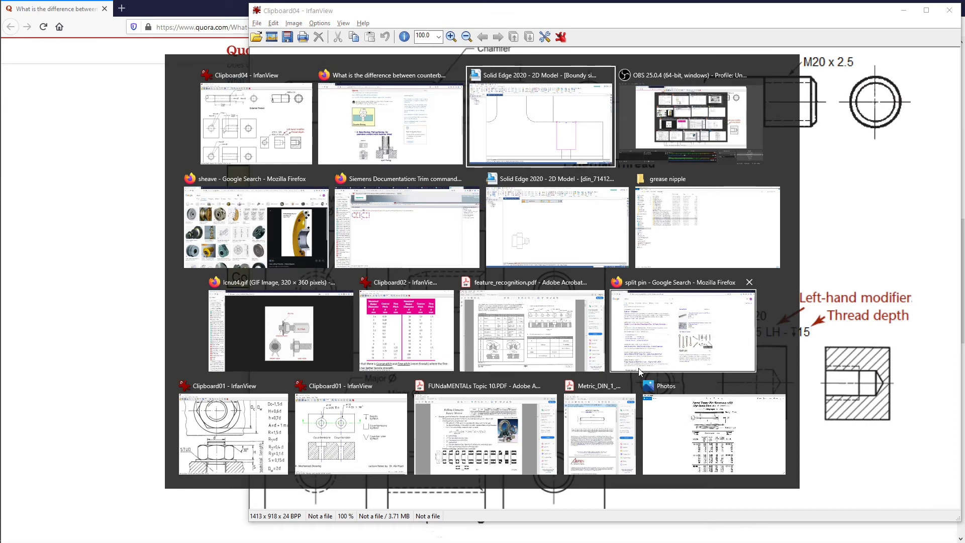
{"action": "key", "text": "Tab"}
{"action": "key", "text": "Tab"}
{"action": "key", "text": "Tab"}
{"action": "key", "text": "Tab"}
{"action": "key", "text": "Tab"}
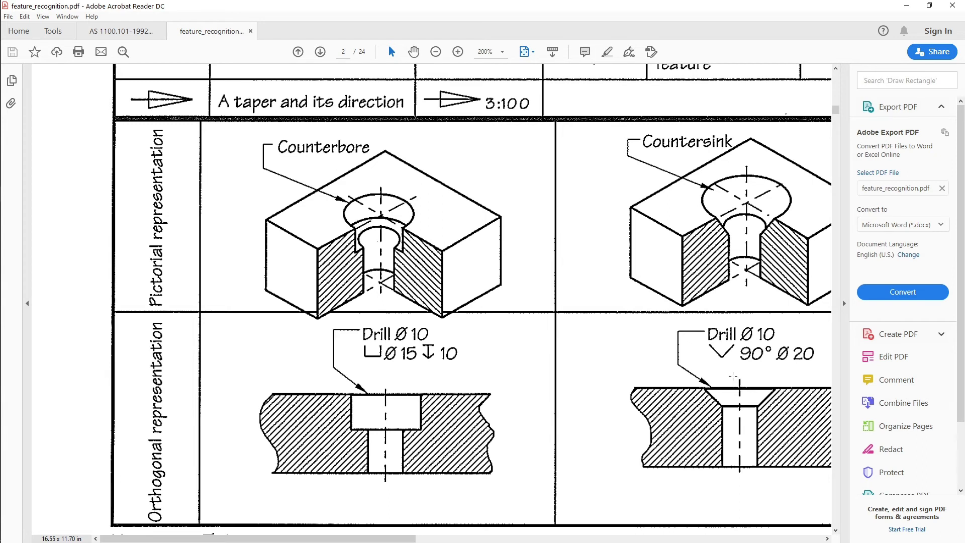
{"action": "scroll", "coordinate": [632, 339], "scroll_direction": "up", "scroll_amount": 1}
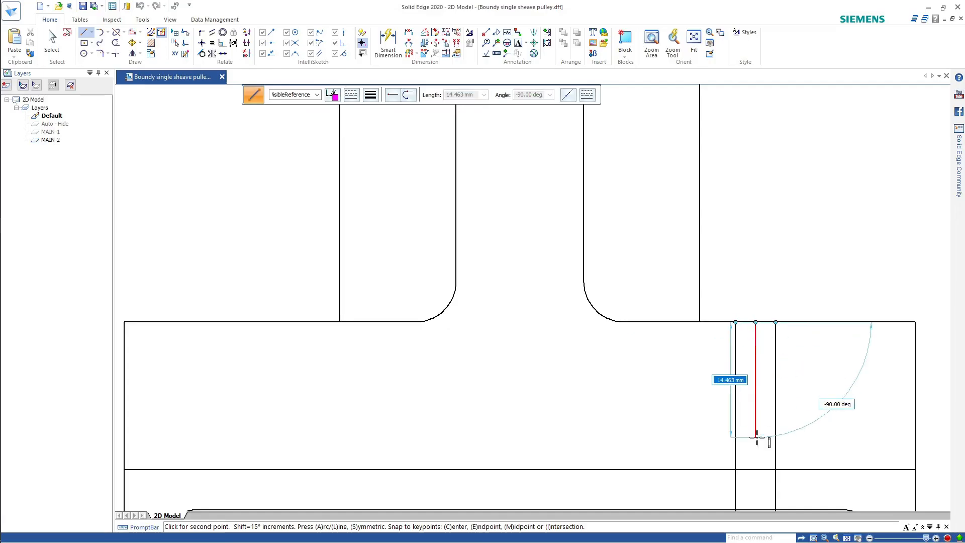
Draw a 15 mm vertical line down from the hub's upper edge, midway between the cross hole's sides
{"action": "type", "text": "15"}
{"action": "key", "text": "Tab"}
{"action": "left_click", "coordinate": [758, 438]}
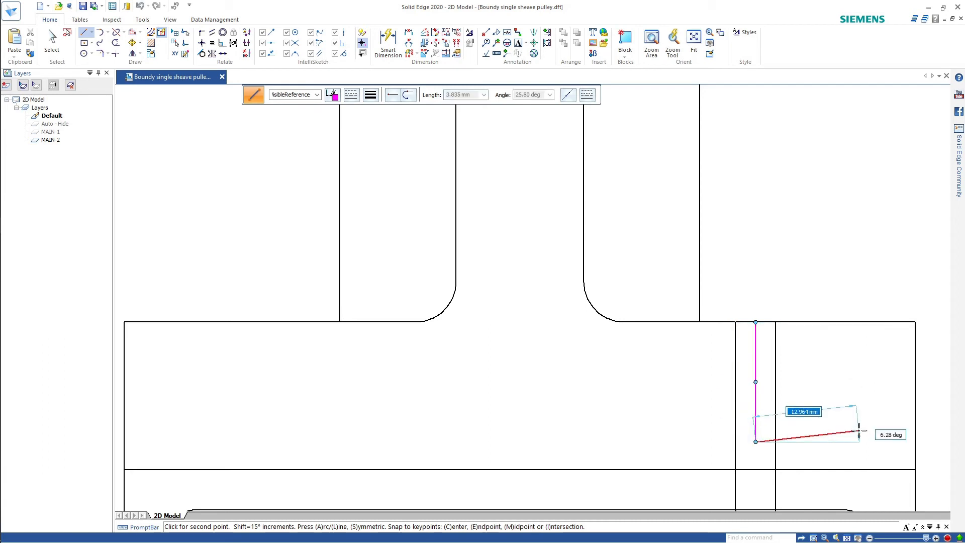
{"action": "right_click", "coordinate": [685, 401]}
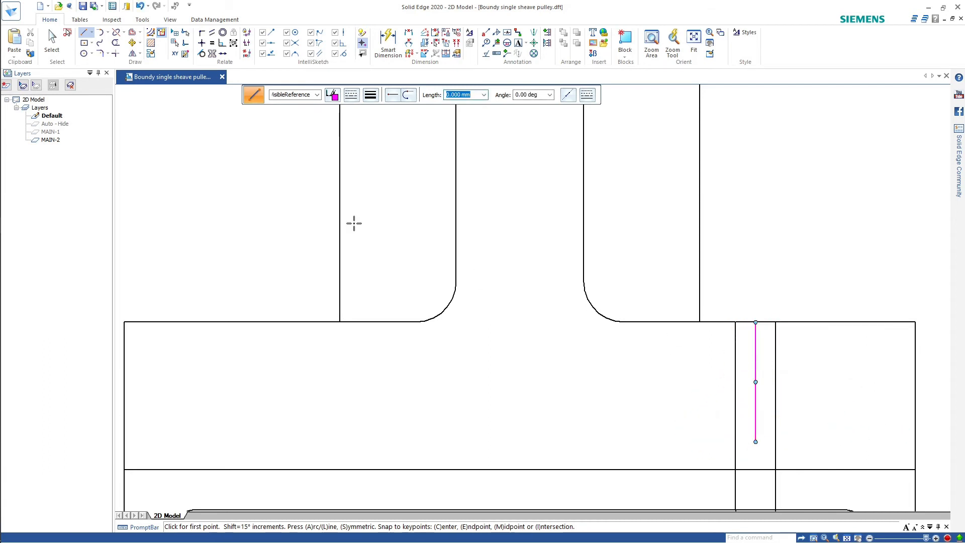
{"action": "key", "text": "Escape"}
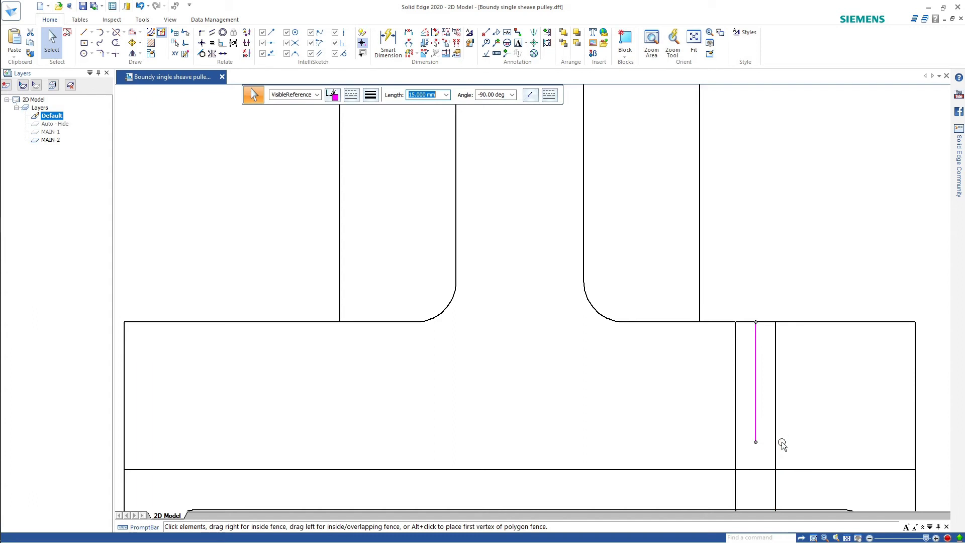
Offset the 15 mm line 5.1 mm to its right, then offset that copy 10.2 mm back to the left
{"action": "left_click", "coordinate": [132, 32]}
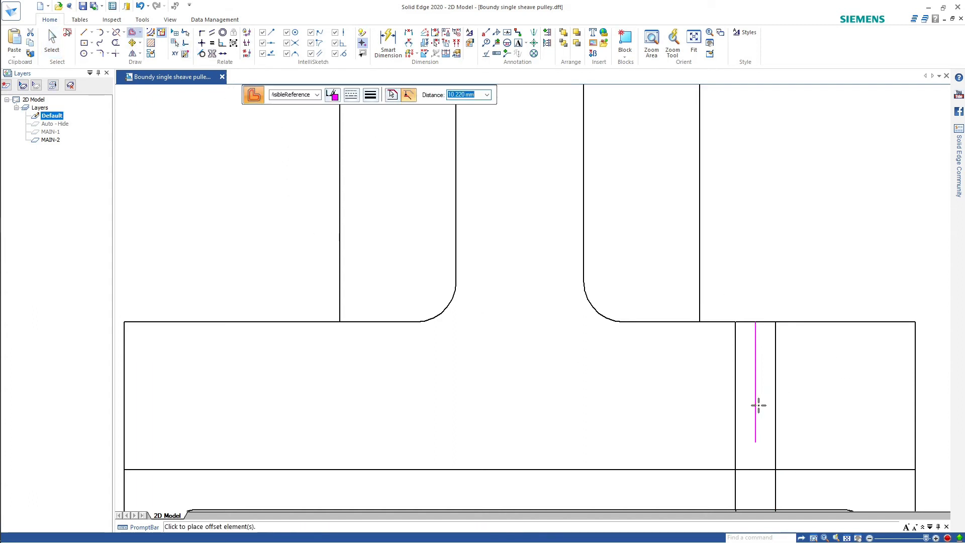
{"action": "type", "text": "5.1"}
{"action": "left_click", "coordinate": [799, 388]}
{"action": "type", "text": "10.2"}
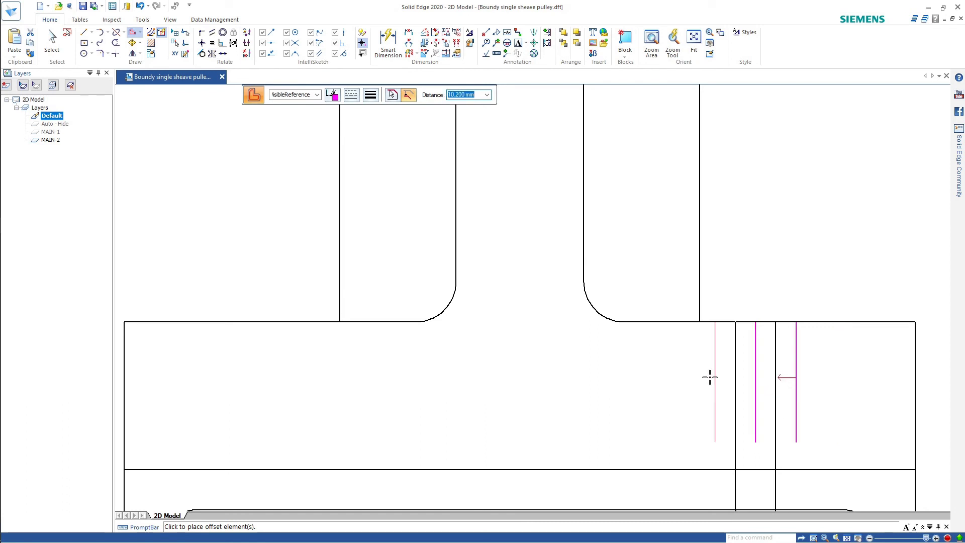
{"action": "left_click", "coordinate": [710, 376]}
{"action": "scroll", "coordinate": [798, 347], "scroll_direction": "down", "scroll_amount": 1}
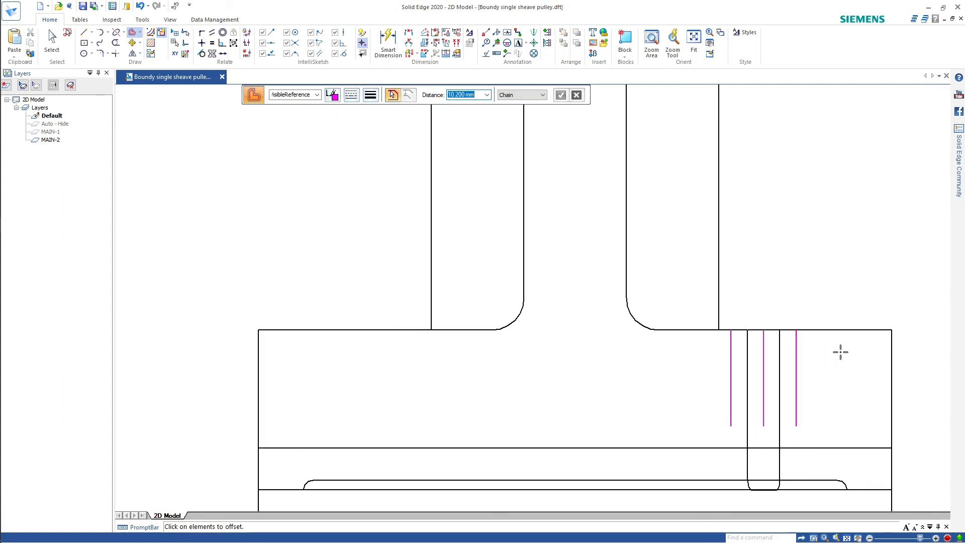
Draw a circle centred on the middle line's lower end and passing through the right offset line's lower end
{"action": "scroll", "coordinate": [878, 397], "scroll_direction": "up", "scroll_amount": 2}
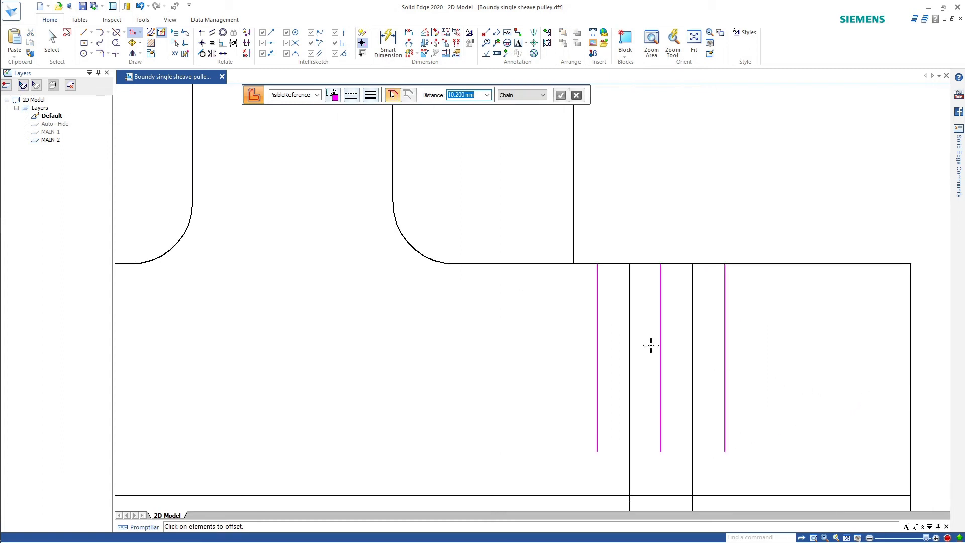
{"action": "left_click", "coordinate": [84, 54]}
{"action": "left_click", "coordinate": [661, 451]}
{"action": "left_click", "coordinate": [725, 452]}
{"action": "left_click", "coordinate": [660, 449]}
{"action": "key", "text": "Escape"}
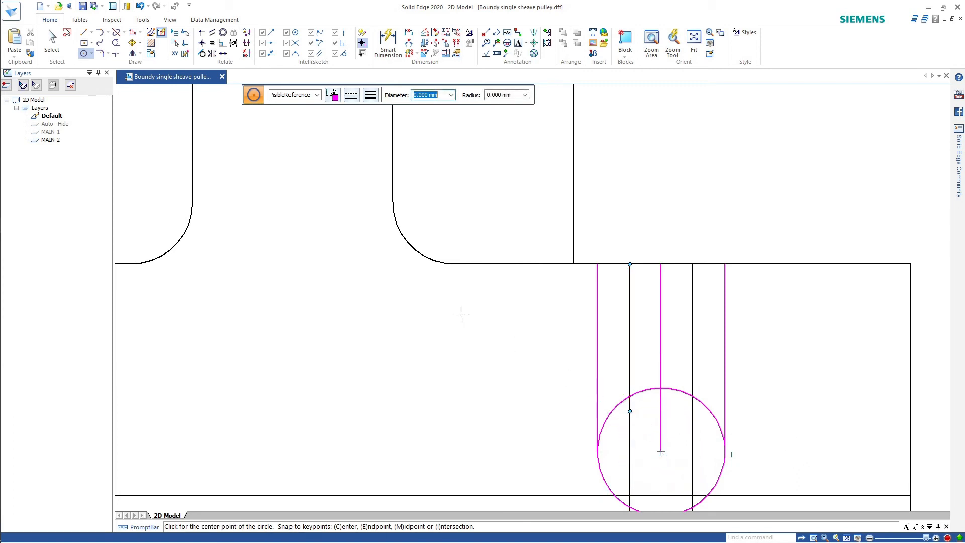
Draw two lines from the circle's centre up to its circumference at 135 and 45 degrees
{"action": "left_click", "coordinate": [86, 33]}
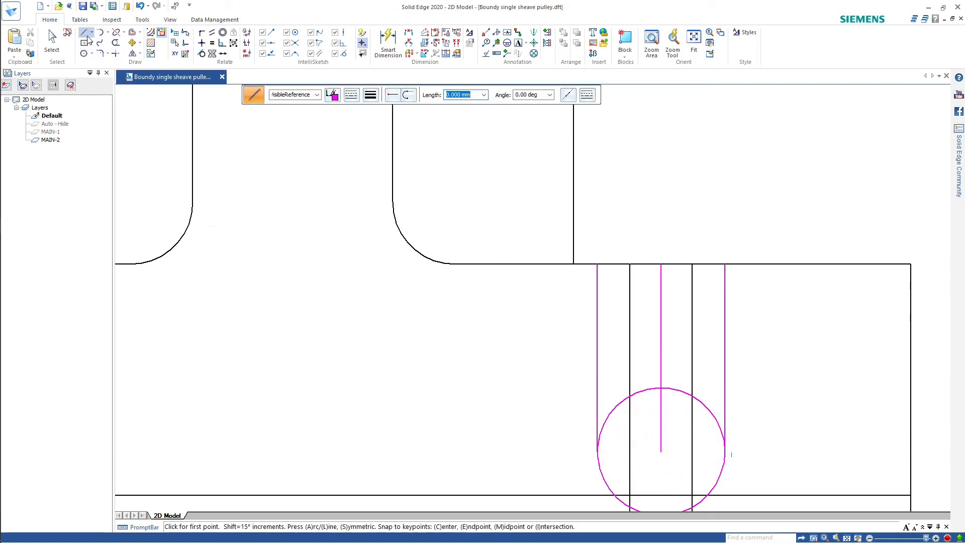
{"action": "left_click", "coordinate": [661, 451]}
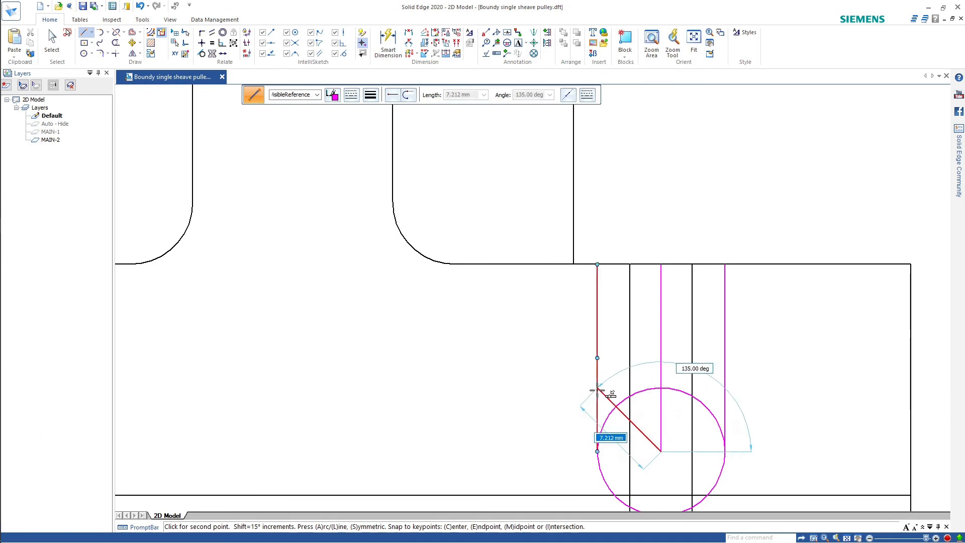
{"action": "left_click", "coordinate": [616, 407]}
{"action": "right_click", "coordinate": [671, 441]}
{"action": "left_click", "coordinate": [661, 451]}
{"action": "left_click", "coordinate": [705, 406]}
{"action": "right_click", "coordinate": [709, 410]}
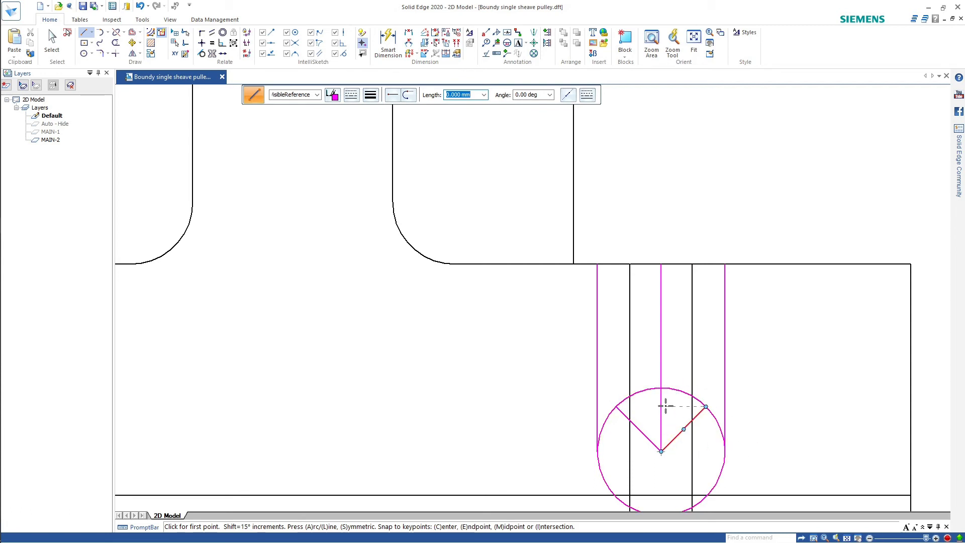
Draw a blue 112 mm diameter circle to the hub's right, centred level with its right edge's midpoint and reaching the upper edge's height
{"action": "scroll", "coordinate": [670, 399], "scroll_direction": "down", "scroll_amount": 1}
{"action": "scroll", "coordinate": [730, 379], "scroll_direction": "down", "scroll_amount": 6}
{"action": "scroll", "coordinate": [827, 385], "scroll_direction": "up", "scroll_amount": 5}
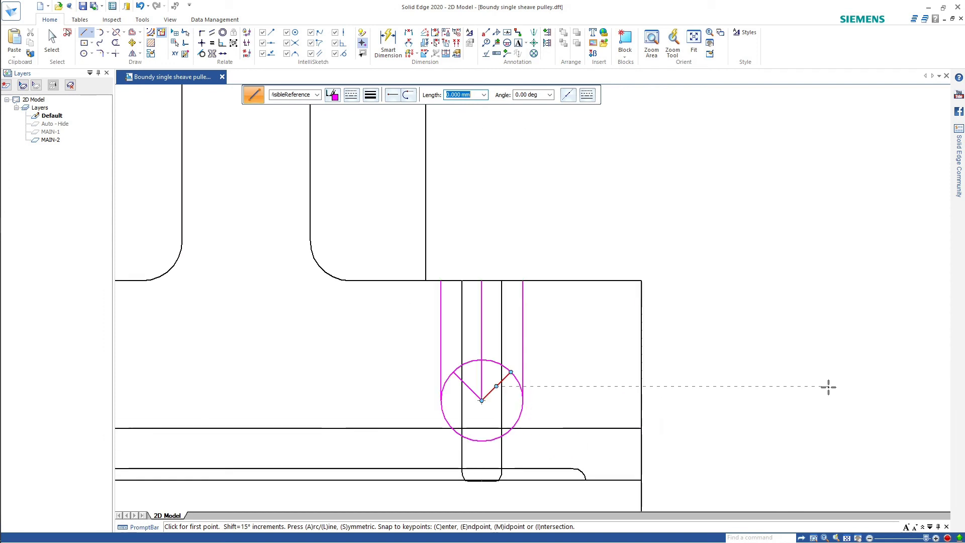
{"action": "scroll", "coordinate": [831, 397], "scroll_direction": "down", "scroll_amount": 5}
{"action": "scroll", "coordinate": [873, 482], "scroll_direction": "down", "scroll_amount": 3}
{"action": "scroll", "coordinate": [907, 504], "scroll_direction": "up", "scroll_amount": 4}
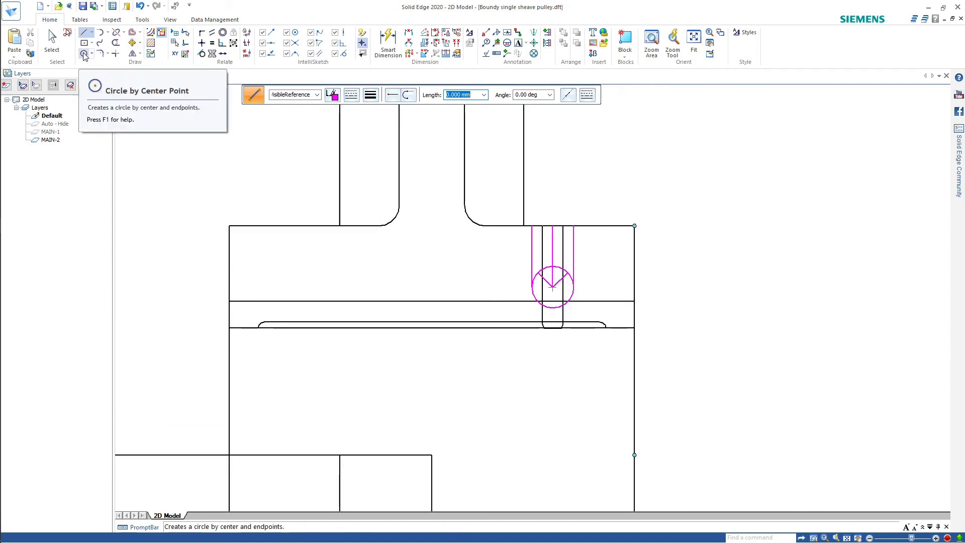
{"action": "left_click", "coordinate": [84, 54]}
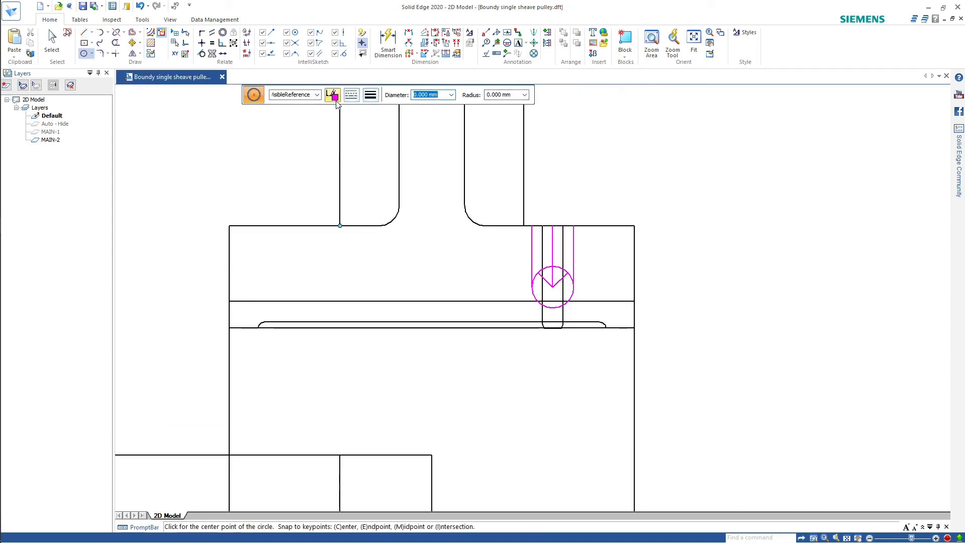
{"action": "left_click", "coordinate": [880, 455]}
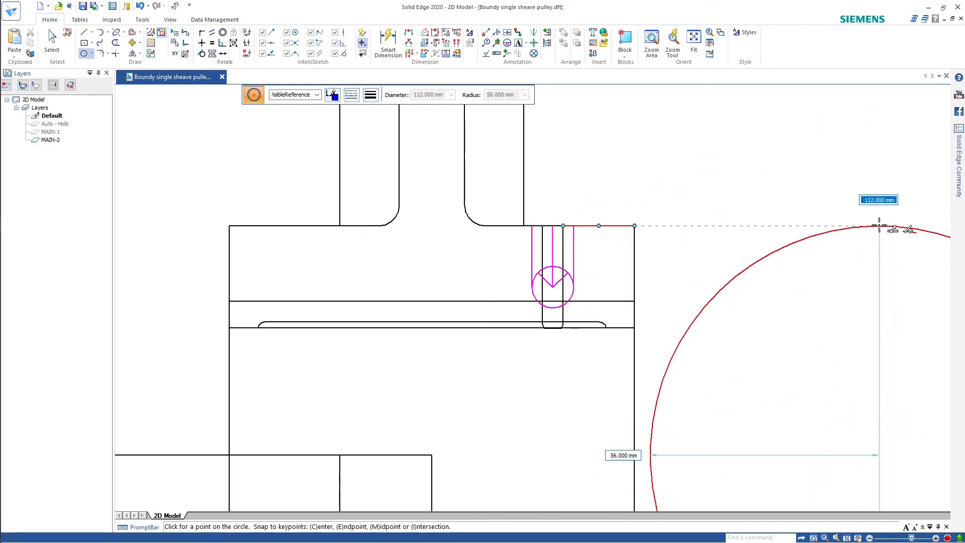
{"action": "left_click", "coordinate": [880, 226]}
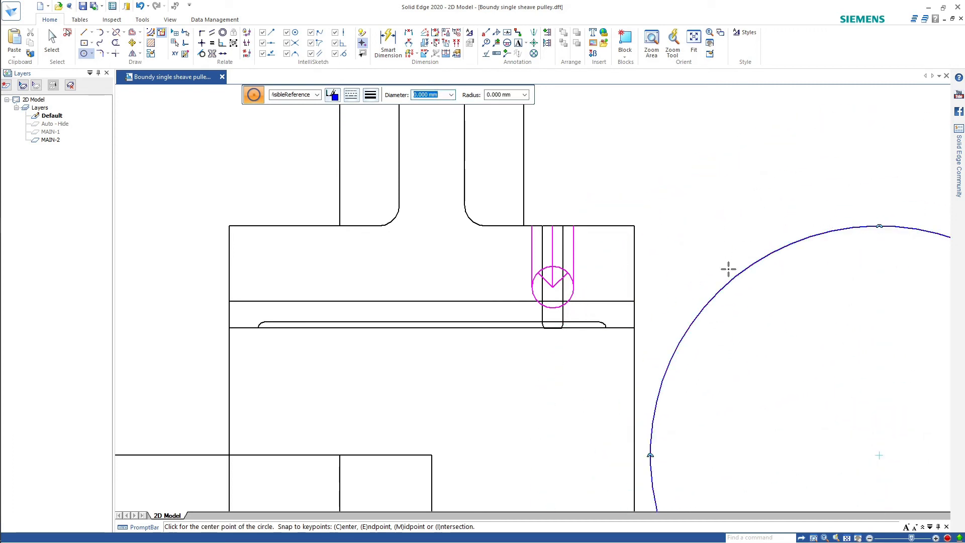
{"action": "scroll", "coordinate": [485, 242], "scroll_direction": "up", "scroll_amount": 3}
{"action": "scroll", "coordinate": [598, 270], "scroll_direction": "down", "scroll_amount": 2}
{"action": "scroll", "coordinate": [608, 258], "scroll_direction": "up", "scroll_amount": 3}
{"action": "left_click", "coordinate": [53, 40]}
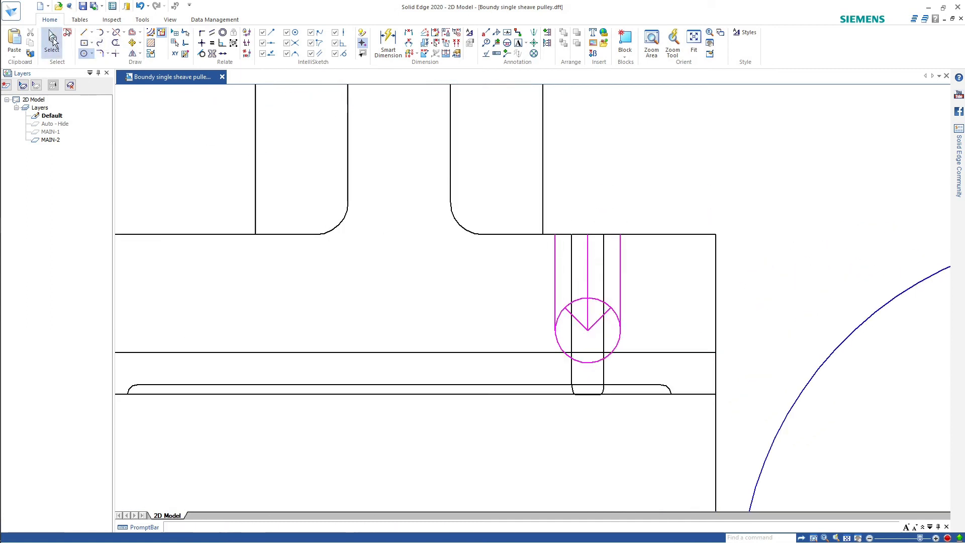
{"action": "left_click", "coordinate": [587, 254]}
{"action": "key", "text": "m"}
{"action": "key", "text": "Escape"}
Copy the three vertical magenta lines onto the large blue circle, with the middle line passing through its topmost point
{"action": "left_click", "coordinate": [555, 275]}
{"action": "left_click", "coordinate": [588, 275], "text": "ctrl"}
{"action": "left_click", "coordinate": [620, 274], "text": "ctrl"}
{"action": "key", "text": "m"}
{"action": "left_click", "coordinate": [587, 261]}
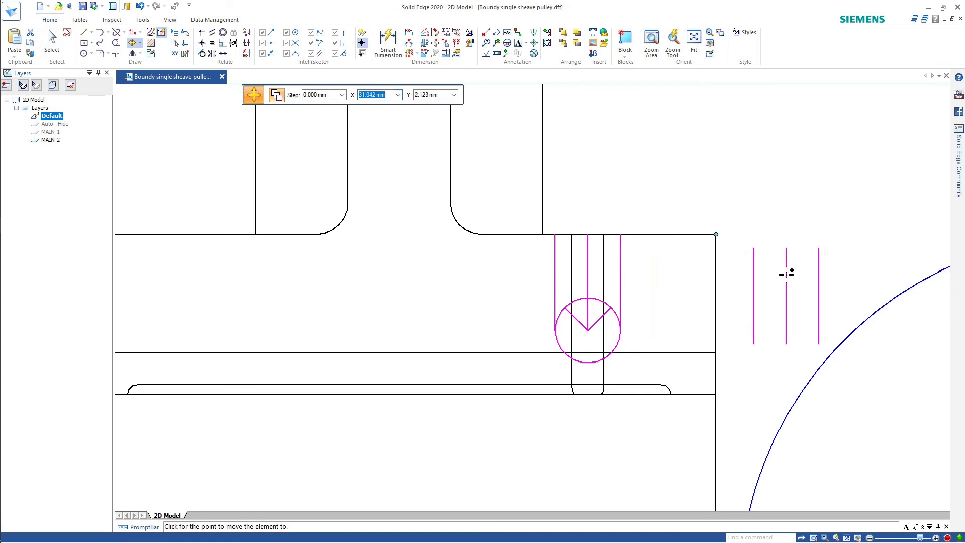
{"action": "scroll", "coordinate": [786, 279], "scroll_direction": "down", "scroll_amount": 3}
{"action": "scroll", "coordinate": [896, 295], "scroll_direction": "down", "scroll_amount": 4}
{"action": "scroll", "coordinate": [946, 267], "scroll_direction": "up", "scroll_amount": 4}
{"action": "left_click", "coordinate": [859, 303]}
{"action": "key", "text": "Escape"}
Draw two vertical blue lines from the outer ends of the 45-degree lines up past the hub's upper edge
{"action": "scroll", "coordinate": [909, 308], "scroll_direction": "up", "scroll_amount": 4}
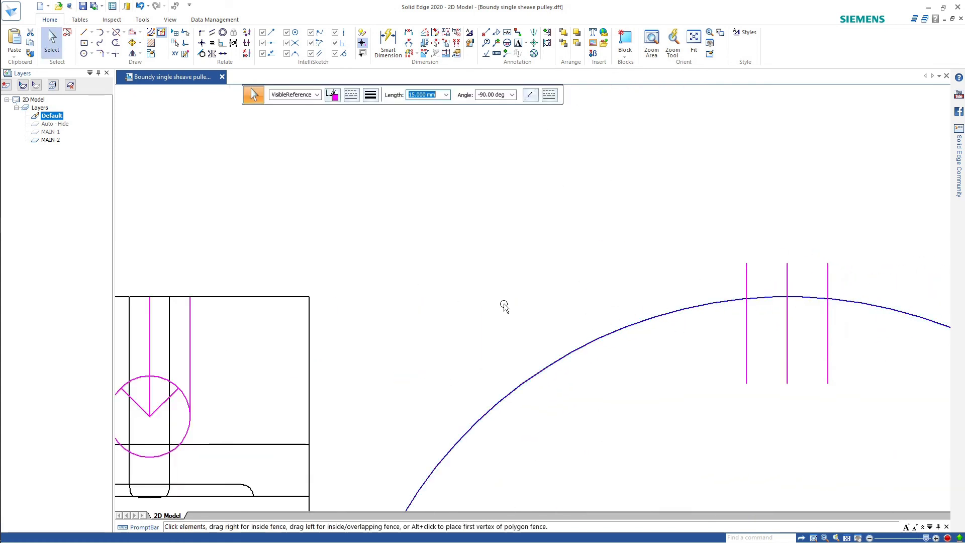
{"action": "scroll", "coordinate": [626, 293], "scroll_direction": "down", "scroll_amount": 4}
{"action": "scroll", "coordinate": [614, 299], "scroll_direction": "down", "scroll_amount": 1}
{"action": "scroll", "coordinate": [459, 304], "scroll_direction": "up", "scroll_amount": 4}
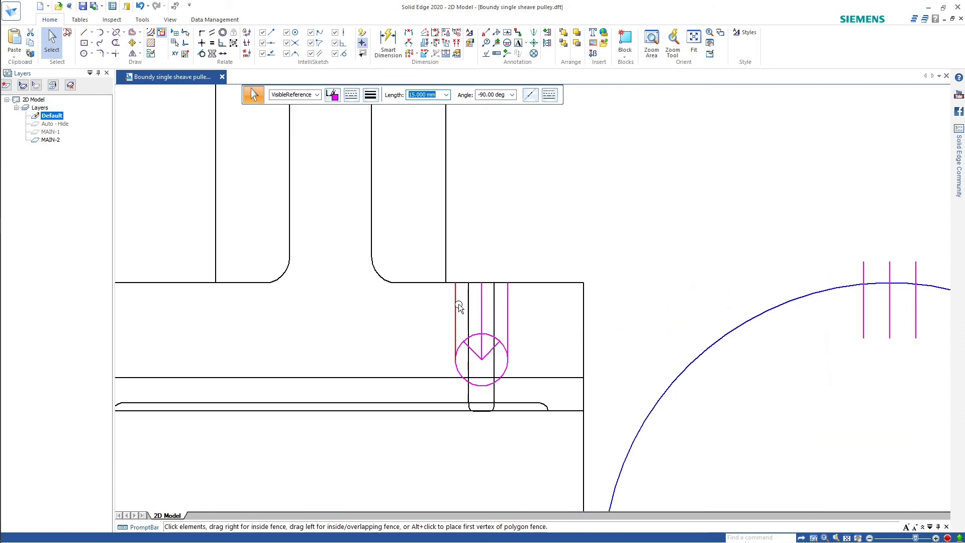
{"action": "scroll", "coordinate": [460, 314], "scroll_direction": "up", "scroll_amount": 2}
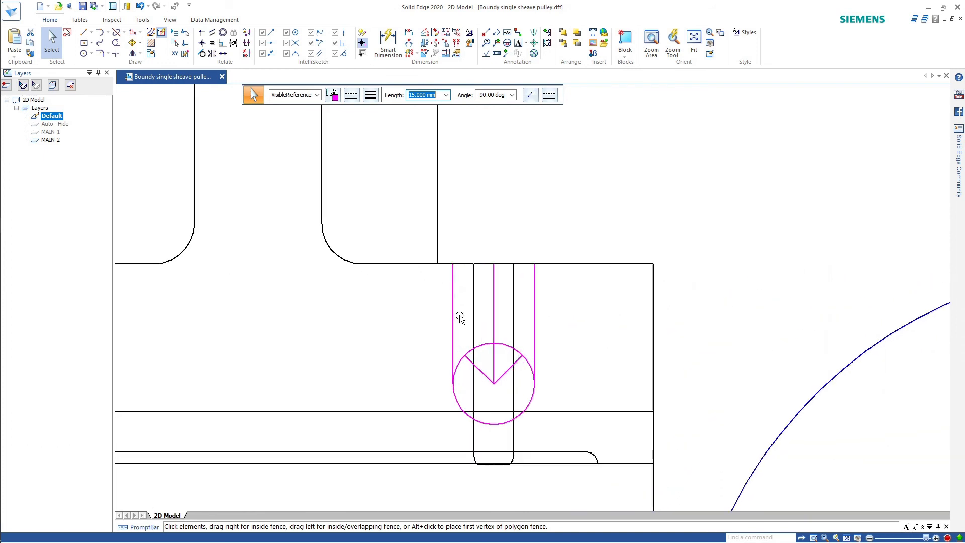
{"action": "left_click", "coordinate": [84, 32]}
{"action": "left_click", "coordinate": [465, 356]}
{"action": "left_click", "coordinate": [465, 225]}
{"action": "left_click", "coordinate": [523, 356]}
{"action": "left_click", "coordinate": [522, 216]}
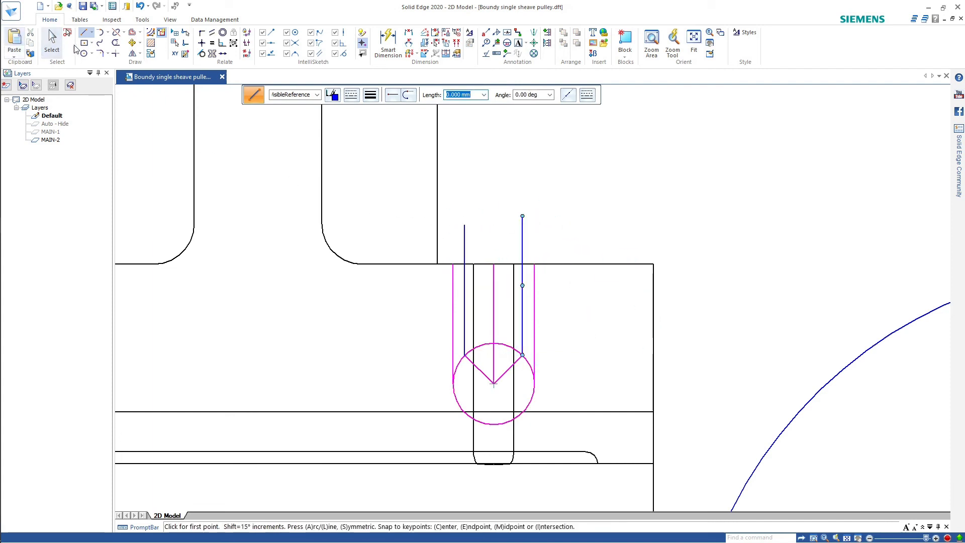
Copy the two vertical blue lines from the hub to the top of the large circle, using the middle line's upper end as base point
{"action": "left_click", "coordinate": [51, 42]}
{"action": "left_click", "coordinate": [464, 248]}
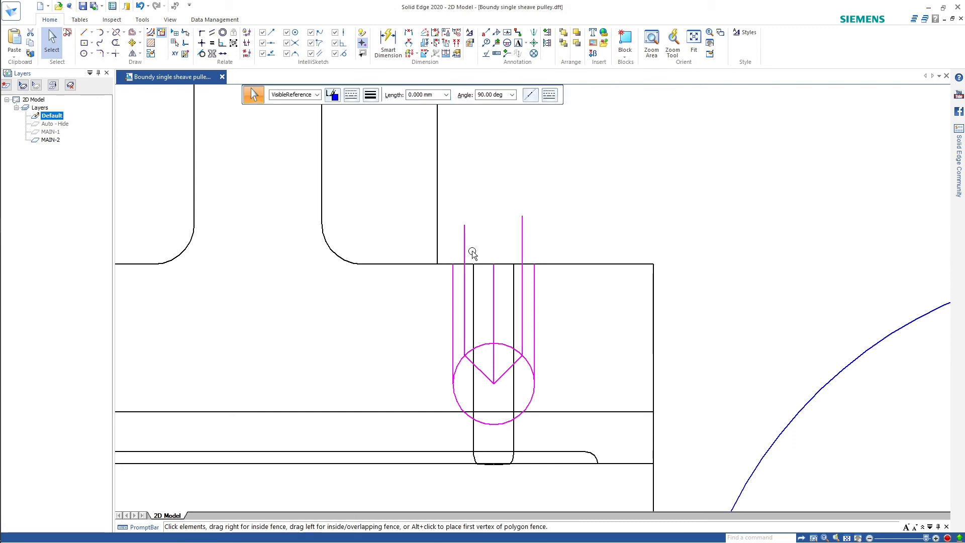
{"action": "left_click", "coordinate": [465, 248], "text": "ctrl"}
{"action": "key", "text": "m"}
{"action": "left_click", "coordinate": [494, 264]}
{"action": "scroll", "coordinate": [560, 326], "scroll_direction": "down", "scroll_amount": 3}
{"action": "left_click", "coordinate": [853, 295]}
{"action": "key", "text": "Escape"}
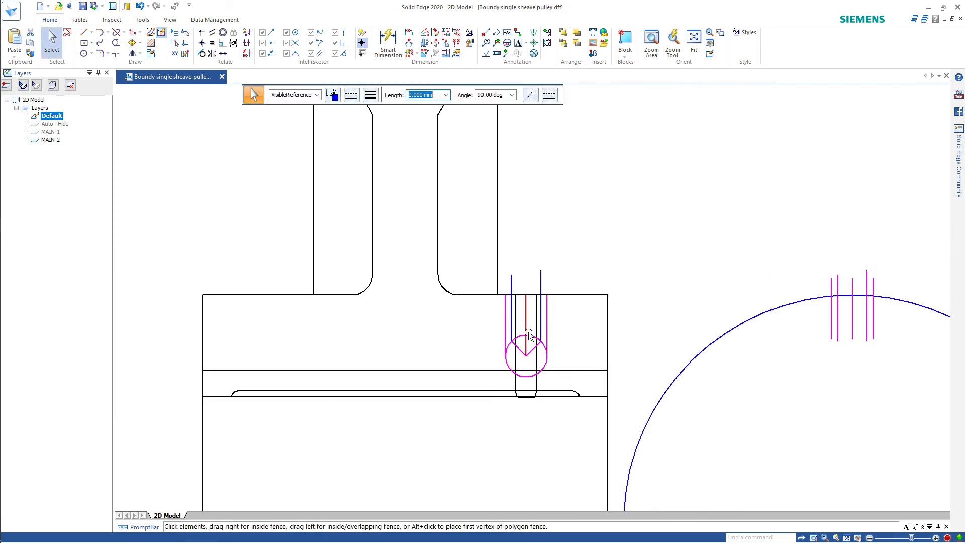
Draw a horizontal projection line from where the leftmost magenta copy crosses the large circle to the hub's middle magenta line
{"action": "scroll", "coordinate": [861, 300], "scroll_direction": "up", "scroll_amount": 2}
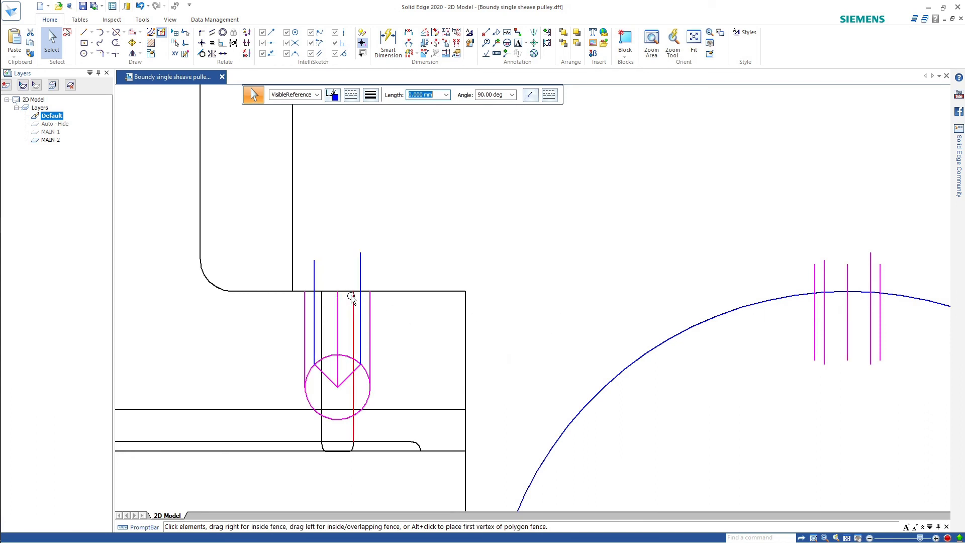
{"action": "scroll", "coordinate": [815, 305], "scroll_direction": "up", "scroll_amount": 2}
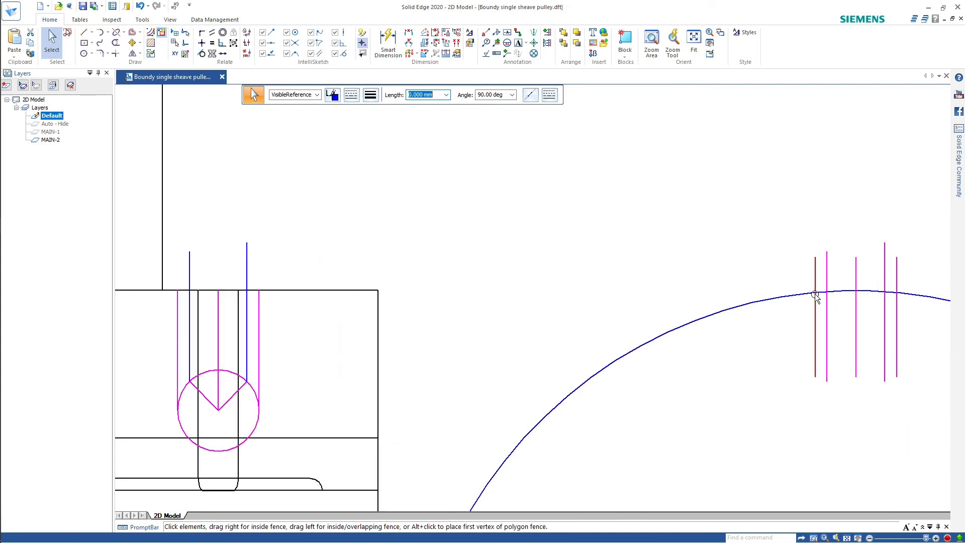
{"action": "scroll", "coordinate": [816, 295], "scroll_direction": "down", "scroll_amount": 3}
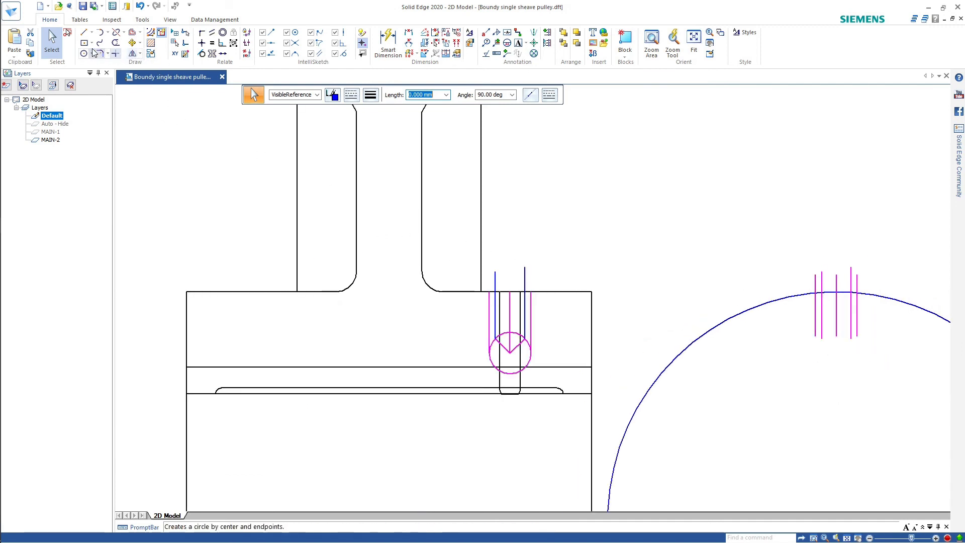
{"action": "left_click", "coordinate": [84, 32]}
{"action": "scroll", "coordinate": [759, 262], "scroll_direction": "up", "scroll_amount": 2}
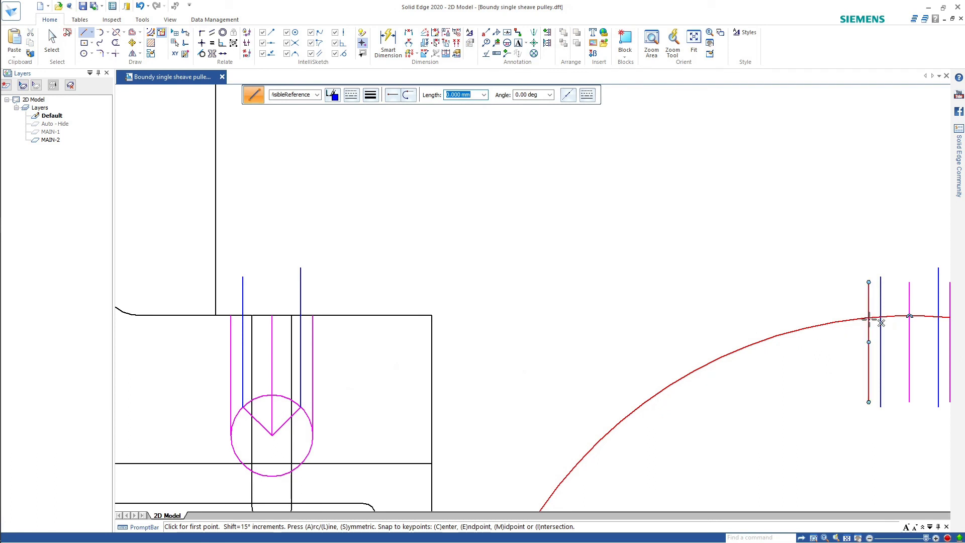
{"action": "left_click", "coordinate": [851, 317]}
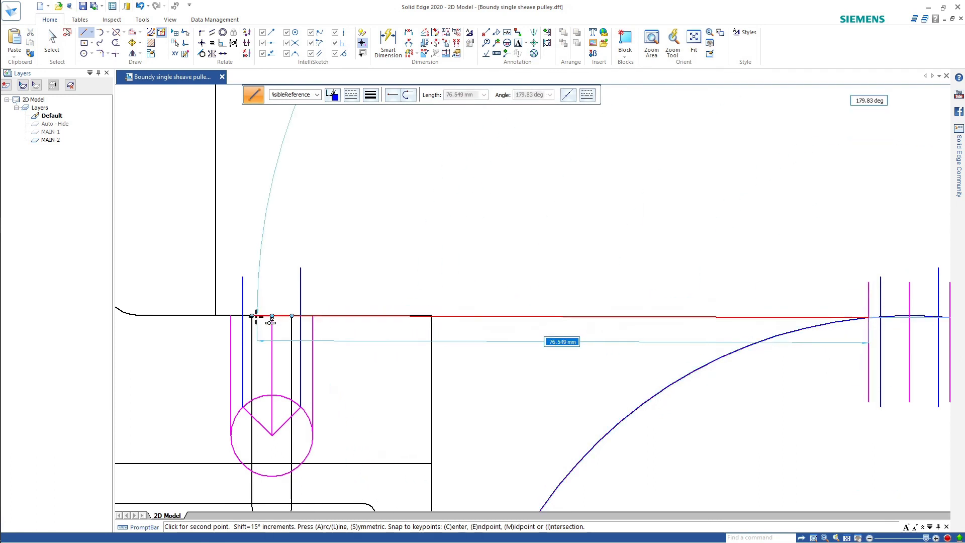
{"action": "scroll", "coordinate": [265, 318], "scroll_direction": "up", "scroll_amount": 2}
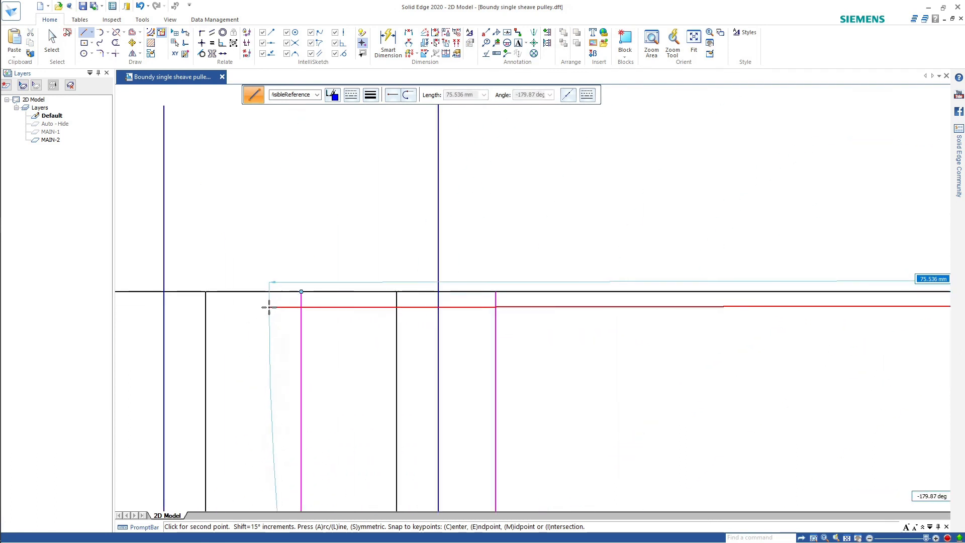
{"action": "left_click", "coordinate": [301, 301]}
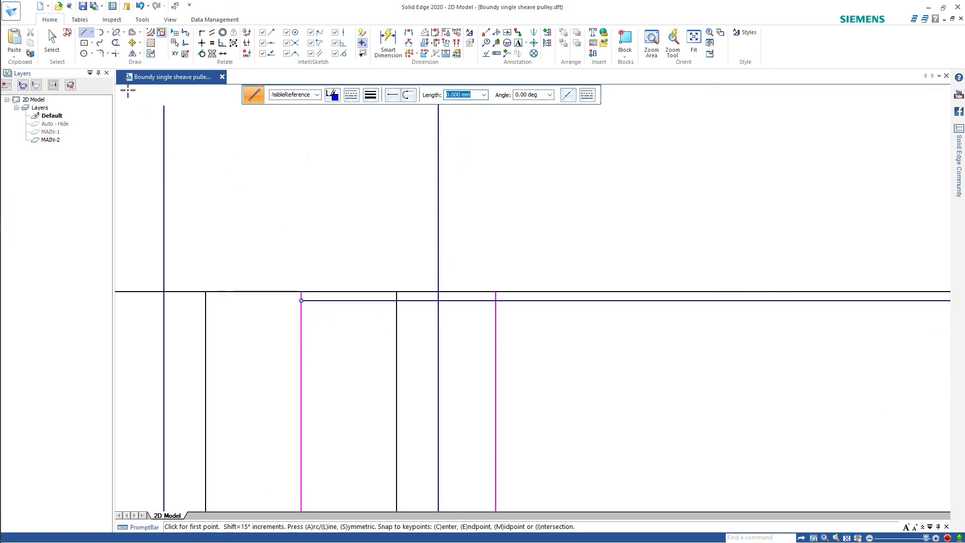
Mark the projection line's end with a small circle about 0.6 mm in diameter, and delete the projection line
{"action": "left_click", "coordinate": [84, 53]}
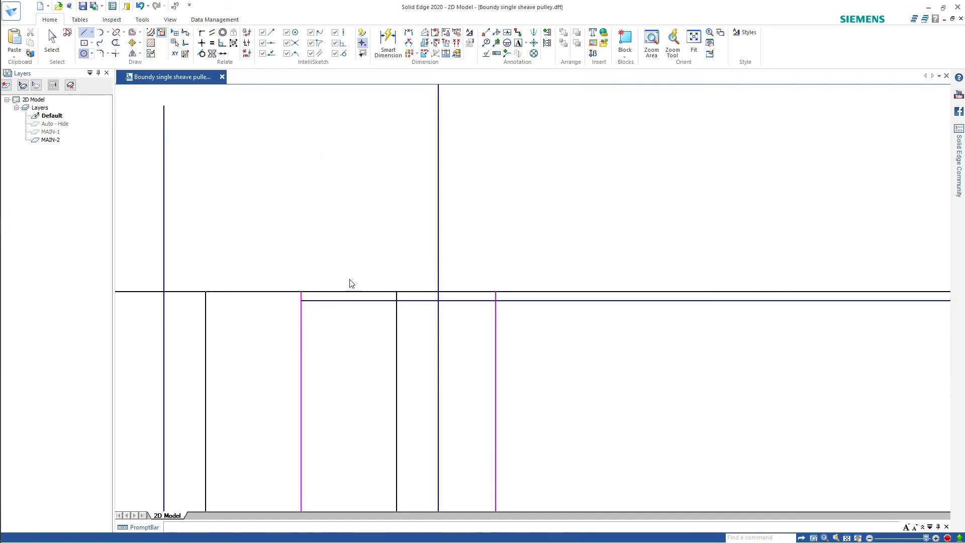
{"action": "left_click", "coordinate": [301, 300]}
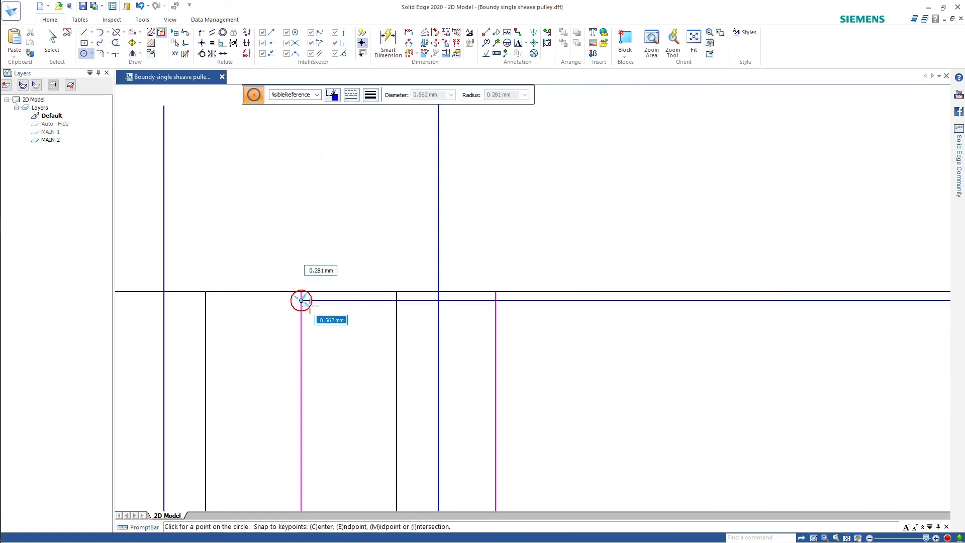
{"action": "left_click", "coordinate": [310, 306]}
{"action": "left_click", "coordinate": [52, 40]}
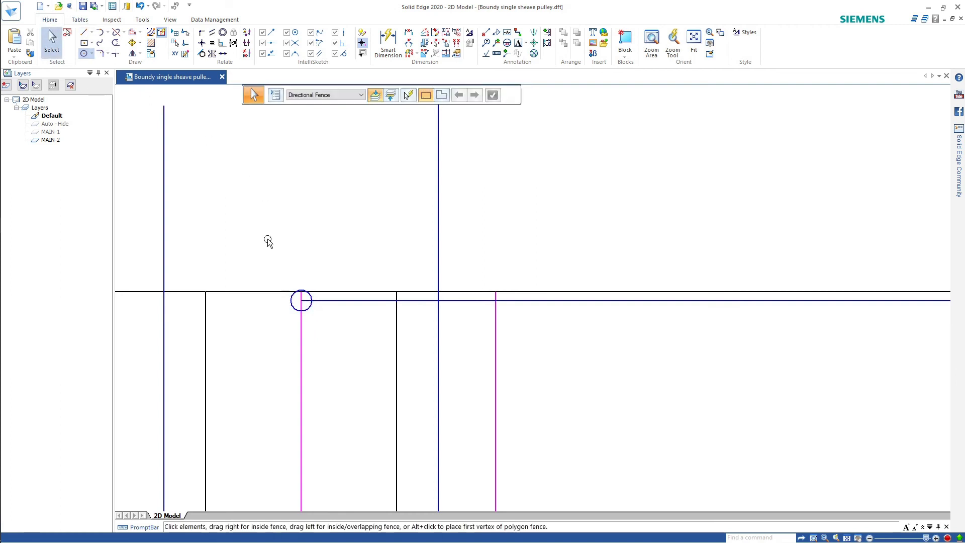
{"action": "left_click", "coordinate": [354, 301]}
{"action": "key", "text": "Delete"}
Project the left blue line's crossing on the large circle horizontally to the hub, extending the projection past the hub's left blue line
{"action": "scroll", "coordinate": [474, 351], "scroll_direction": "down", "scroll_amount": 5}
{"action": "scroll", "coordinate": [476, 350], "scroll_direction": "down", "scroll_amount": 3}
{"action": "scroll", "coordinate": [918, 356], "scroll_direction": "up", "scroll_amount": 3}
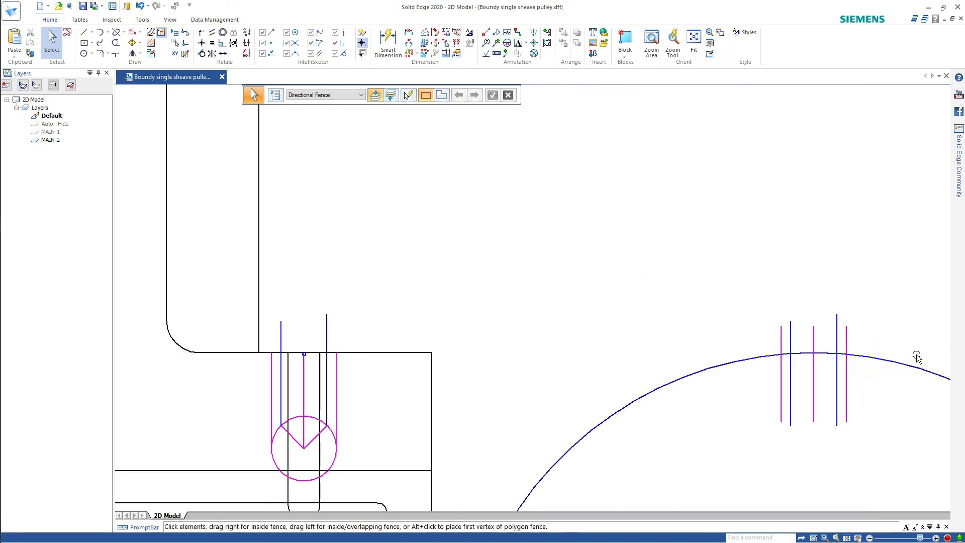
{"action": "left_click", "coordinate": [83, 31]}
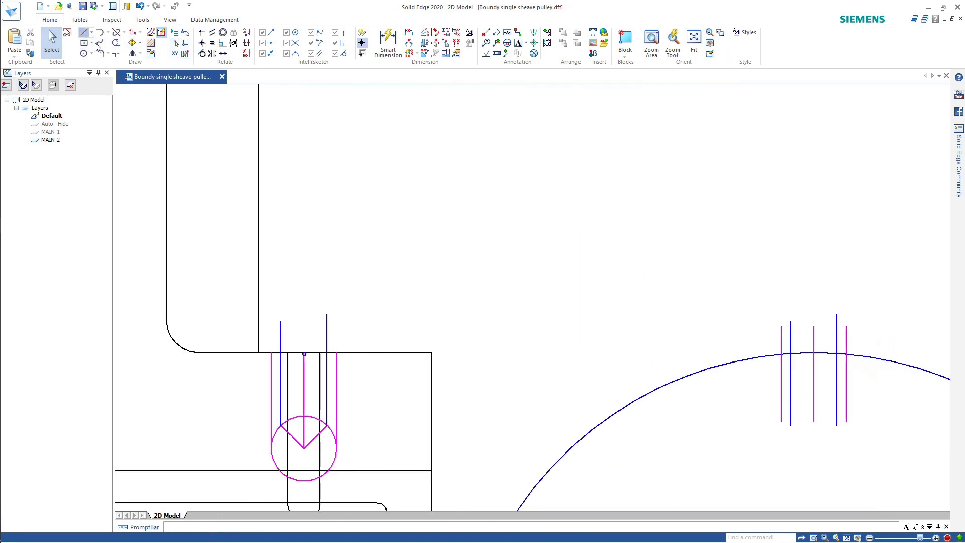
{"action": "scroll", "coordinate": [800, 358], "scroll_direction": "up", "scroll_amount": 3}
{"action": "left_click", "coordinate": [771, 348]}
{"action": "scroll", "coordinate": [499, 328], "scroll_direction": "down", "scroll_amount": 5}
{"action": "scroll", "coordinate": [287, 327], "scroll_direction": "up", "scroll_amount": 6}
{"action": "scroll", "coordinate": [292, 363], "scroll_direction": "up", "scroll_amount": 3}
{"action": "left_click", "coordinate": [388, 359]}
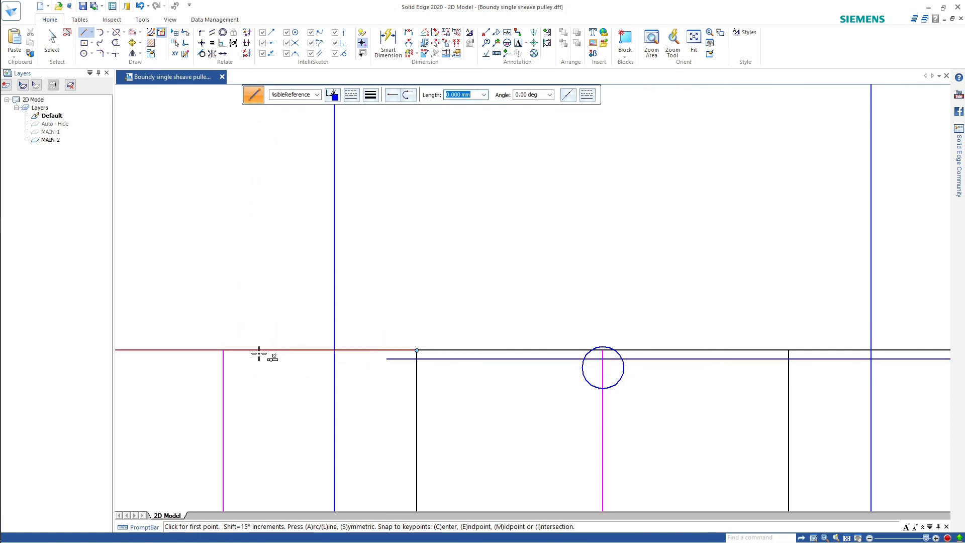
{"action": "left_click", "coordinate": [293, 359]}
{"action": "left_click", "coordinate": [387, 359]}
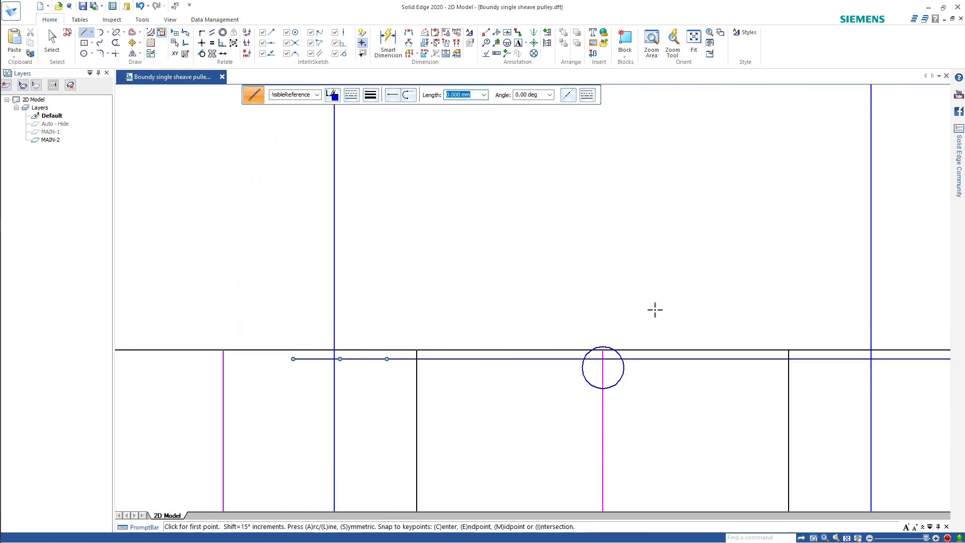
Draw small marker circles where the horizontal projection line crosses the hub's left and right blue lines
{"action": "scroll", "coordinate": [456, 320], "scroll_direction": "down", "scroll_amount": 2}
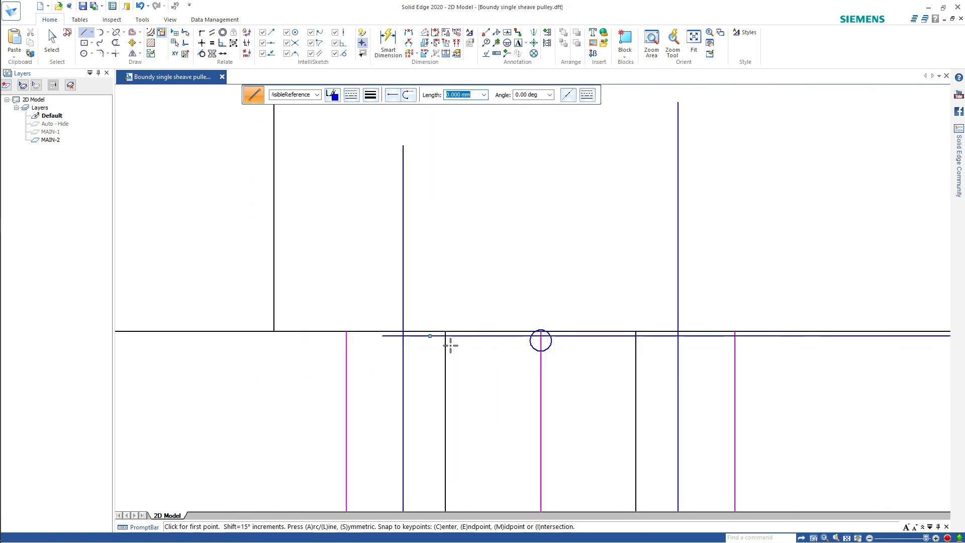
{"action": "left_click", "coordinate": [84, 53]}
{"action": "scroll", "coordinate": [402, 354], "scroll_direction": "up", "scroll_amount": 5}
{"action": "left_click", "coordinate": [401, 297]}
{"action": "left_click", "coordinate": [417, 309]}
{"action": "scroll", "coordinate": [803, 345], "scroll_direction": "down", "scroll_amount": 7}
{"action": "scroll", "coordinate": [928, 351], "scroll_direction": "up", "scroll_amount": 6}
{"action": "scroll", "coordinate": [756, 304], "scroll_direction": "up", "scroll_amount": 2}
{"action": "left_click", "coordinate": [812, 274]}
{"action": "left_click", "coordinate": [831, 295]}
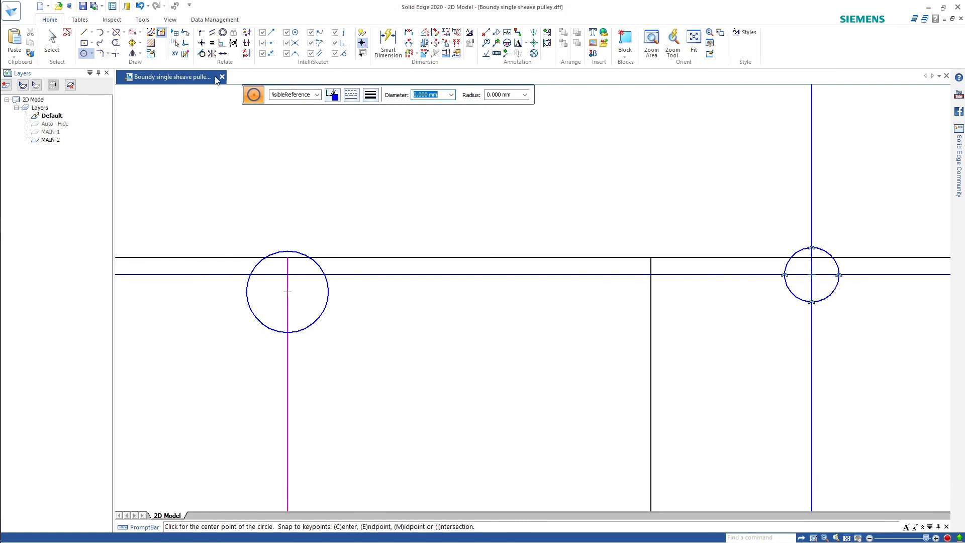
Set the line colour to magenta and draw small marker circles at the upper ends of the hub's outer magenta lines
{"action": "left_click", "coordinate": [333, 95]}
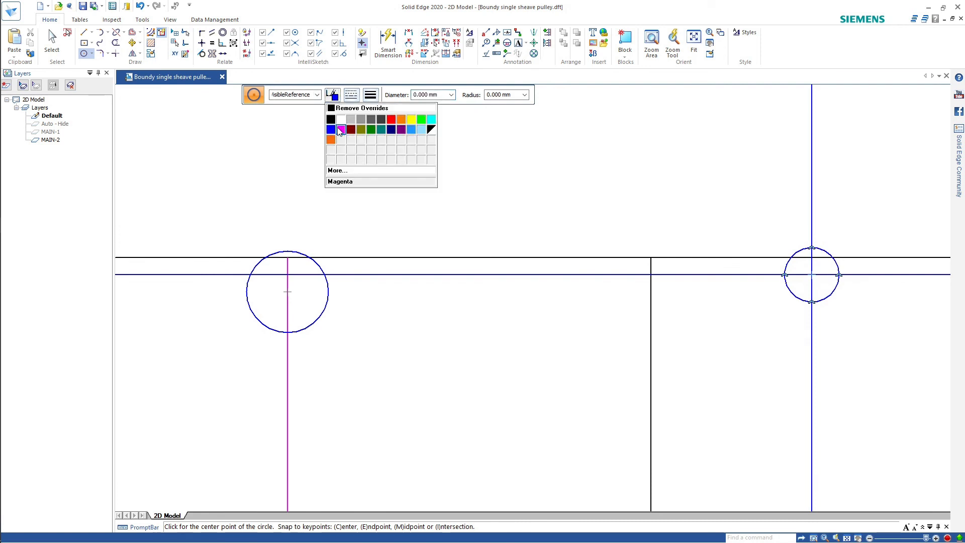
{"action": "left_click", "coordinate": [340, 130]}
{"action": "scroll", "coordinate": [412, 217], "scroll_direction": "down", "scroll_amount": 5}
{"action": "scroll", "coordinate": [620, 395], "scroll_direction": "up", "scroll_amount": 8}
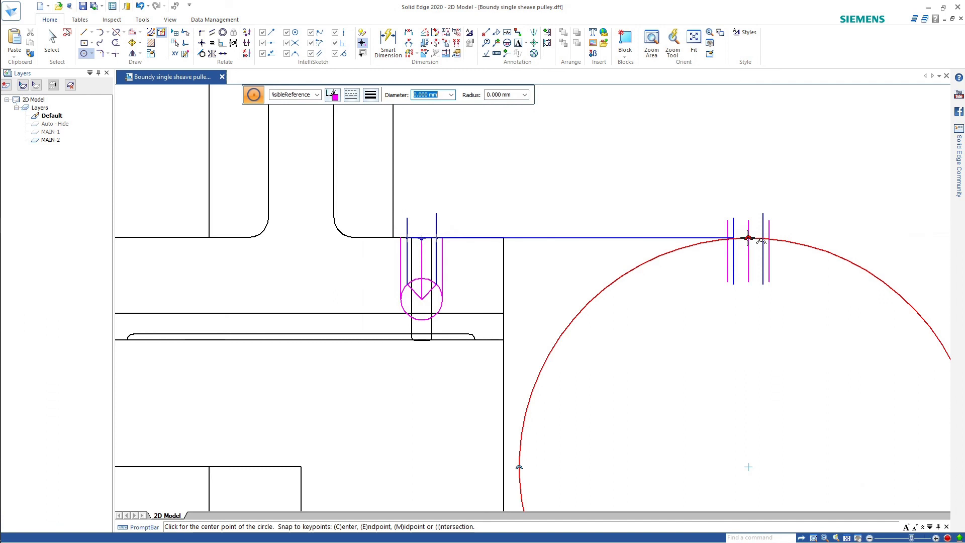
{"action": "scroll", "coordinate": [433, 231], "scroll_direction": "up", "scroll_amount": 6}
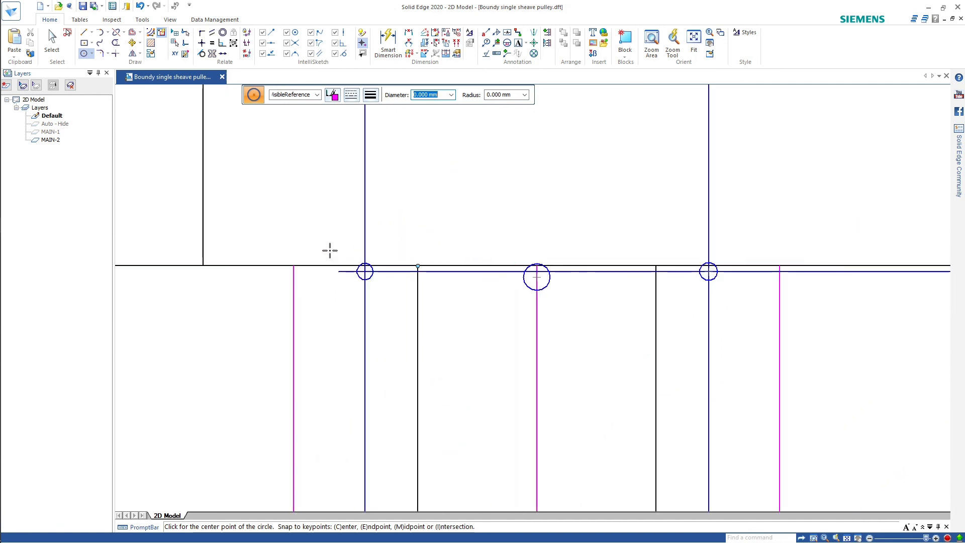
{"action": "left_click", "coordinate": [295, 266]}
{"action": "left_click", "coordinate": [311, 266]}
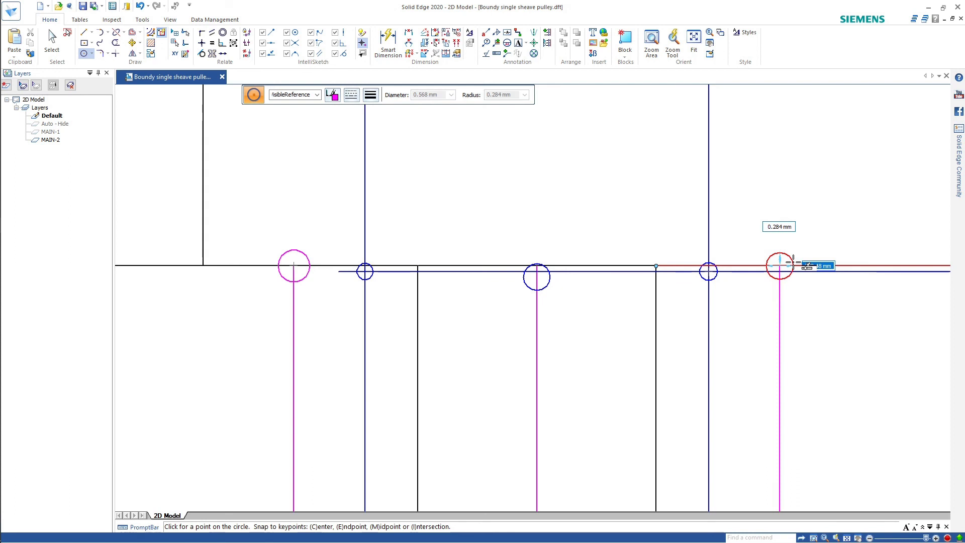
{"action": "left_click", "coordinate": [780, 265]}
{"action": "left_click", "coordinate": [801, 258]}
{"action": "scroll", "coordinate": [583, 274], "scroll_direction": "down", "scroll_amount": 5}
{"action": "scroll", "coordinate": [582, 274], "scroll_direction": "up", "scroll_amount": 3}
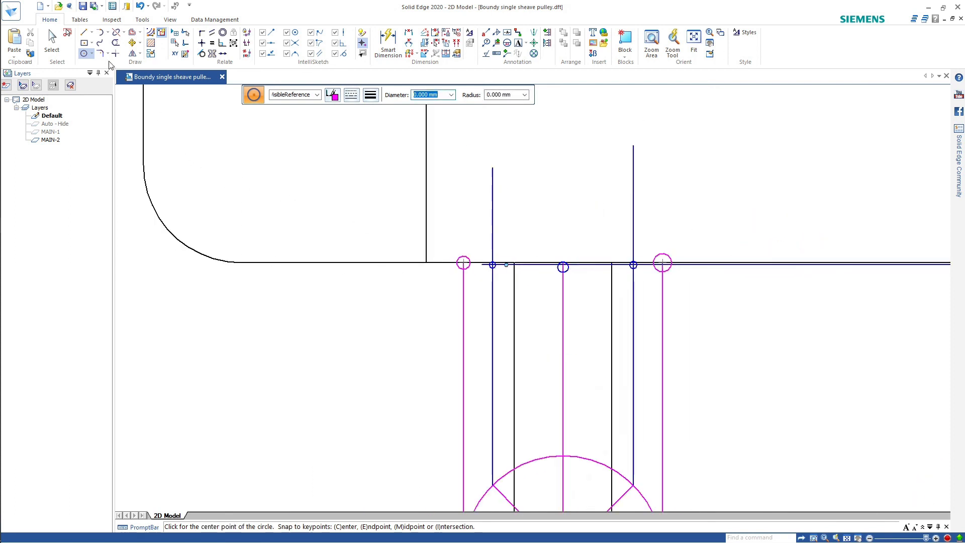
{"action": "left_click", "coordinate": [52, 40]}
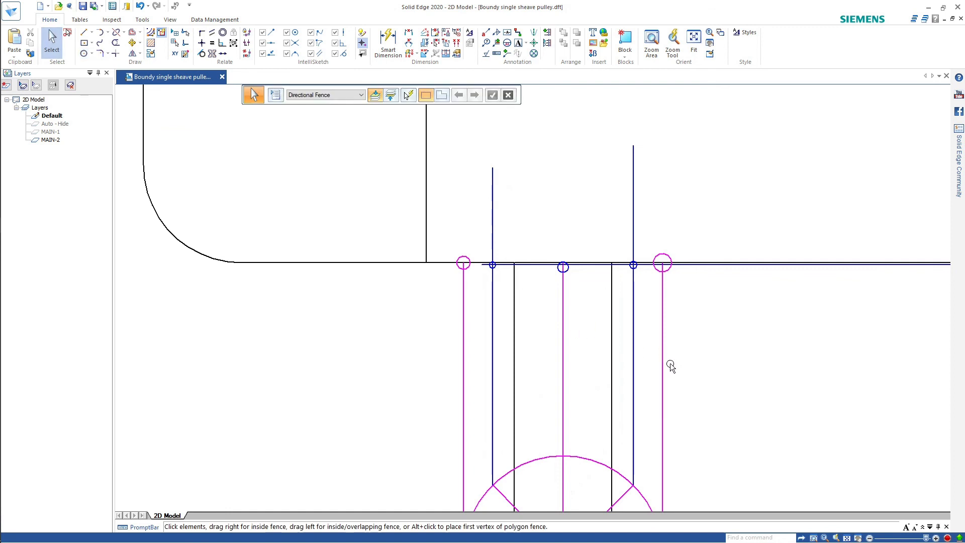
Delete the vertical blue projection lines, the magenta centre line, the construction circle and its radial lines around the cross hole
{"action": "scroll", "coordinate": [684, 376], "scroll_direction": "up", "scroll_amount": 1}
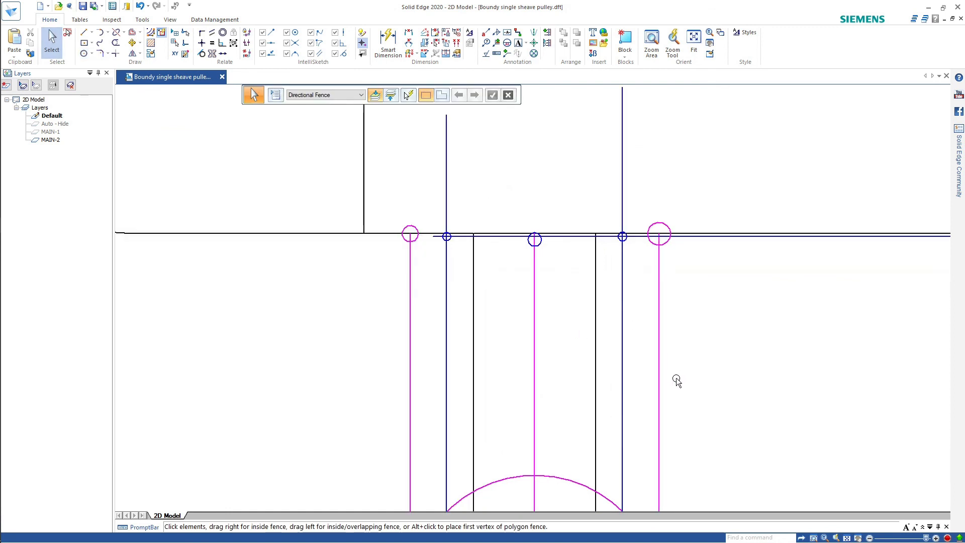
{"action": "left_click", "coordinate": [622, 375]}
{"action": "key", "text": "Delete"}
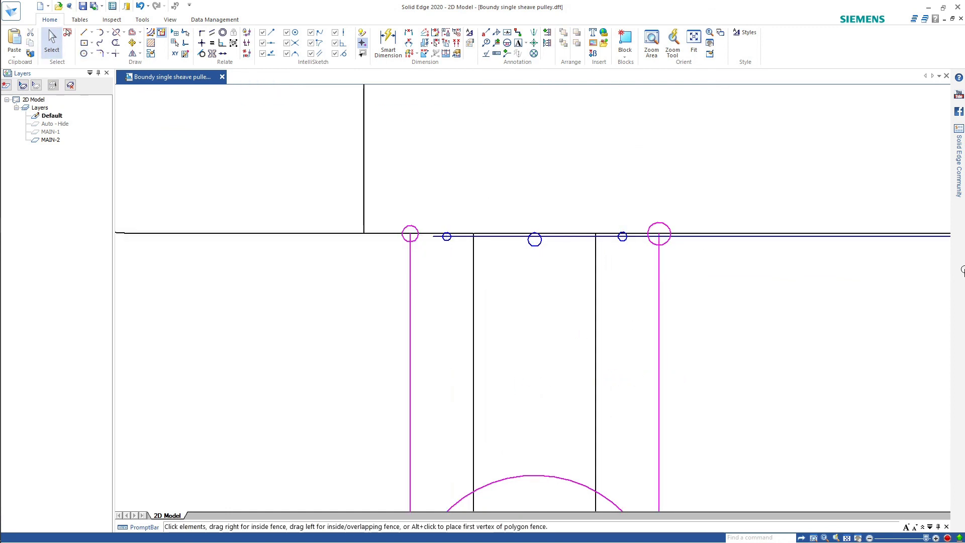
{"action": "scroll", "coordinate": [890, 334], "scroll_direction": "down", "scroll_amount": 10}
{"action": "scroll", "coordinate": [854, 327], "scroll_direction": "up", "scroll_amount": 7}
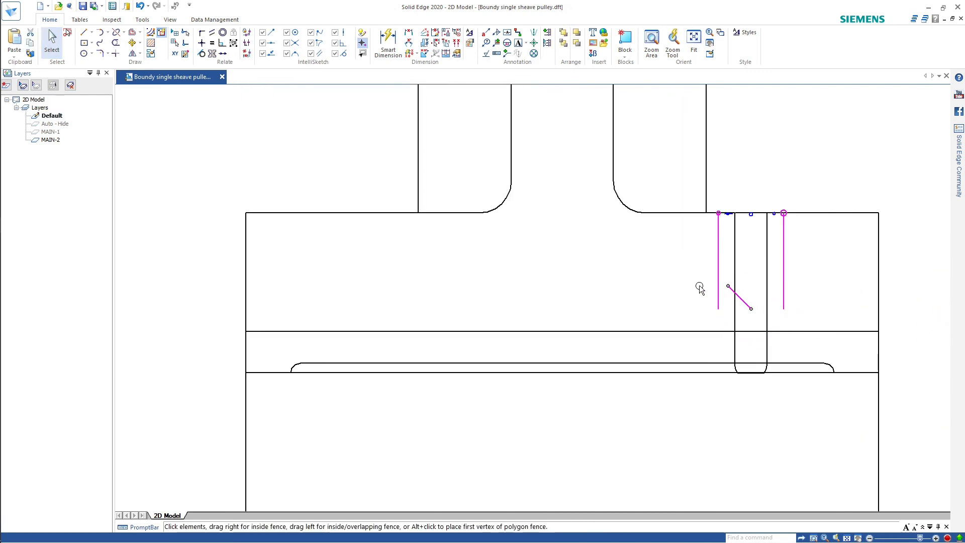
{"action": "scroll", "coordinate": [780, 231], "scroll_direction": "up", "scroll_amount": 3}
{"action": "scroll", "coordinate": [780, 231], "scroll_direction": "up", "scroll_amount": 1}
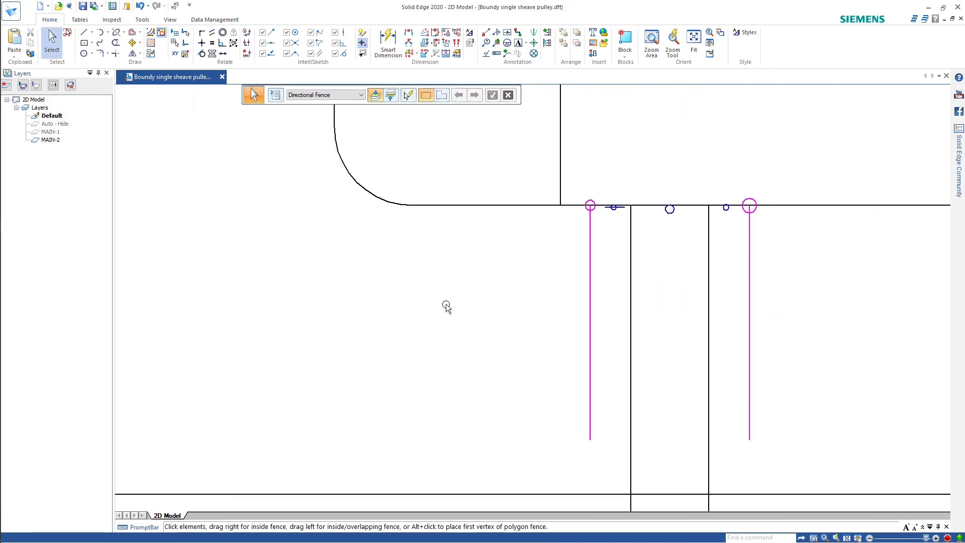
Draw a horizontal magenta line joining the lower ends of the two outer magenta lines to close the counterbore floor
{"action": "left_click", "coordinate": [83, 32]}
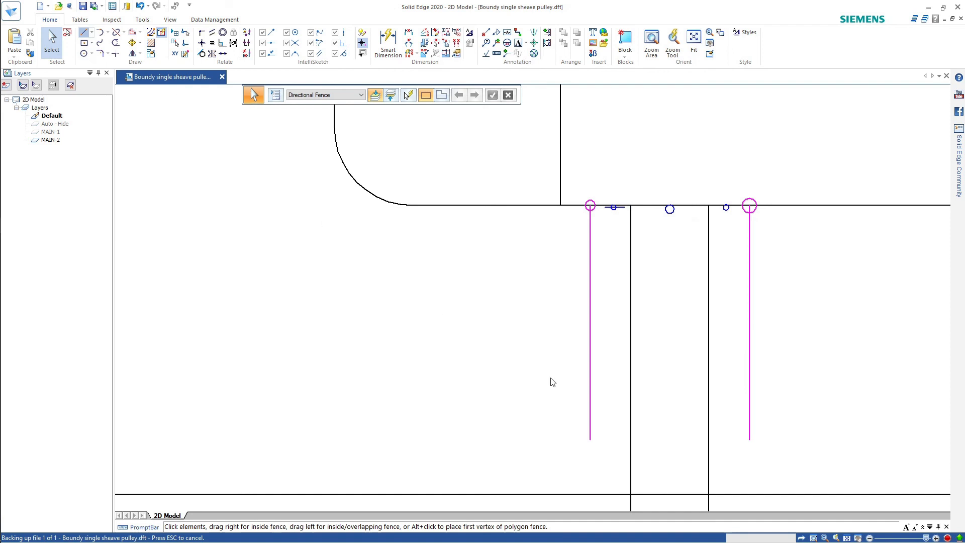
{"action": "left_click", "coordinate": [590, 440]}
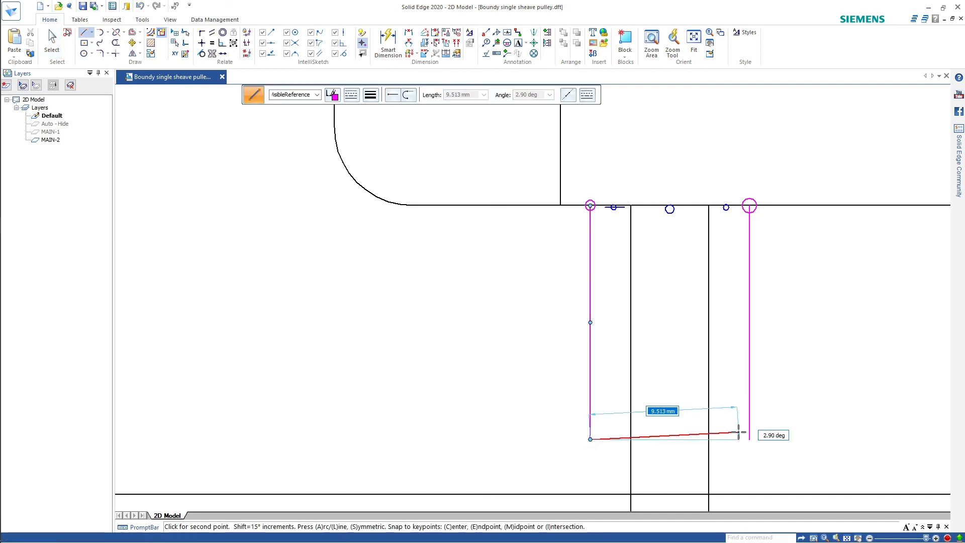
{"action": "left_click", "coordinate": [744, 439]}
{"action": "right_click", "coordinate": [744, 448]}
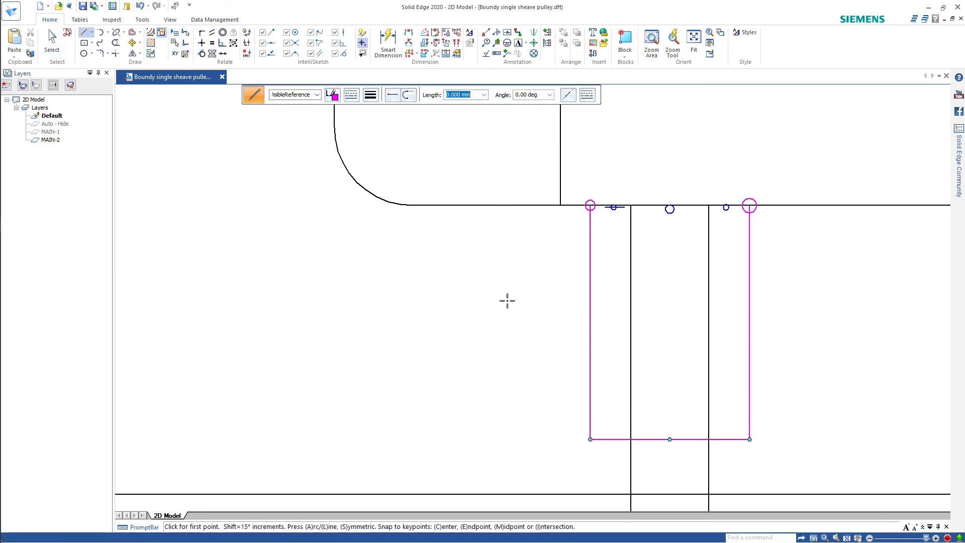
Trim away the two black hole lines inside the magenta counterbore and the leftover horizontal blue stub near its upper edge
{"action": "left_click", "coordinate": [116, 44]}
{"action": "left_click", "coordinate": [709, 375]}
{"action": "left_click", "coordinate": [637, 380]}
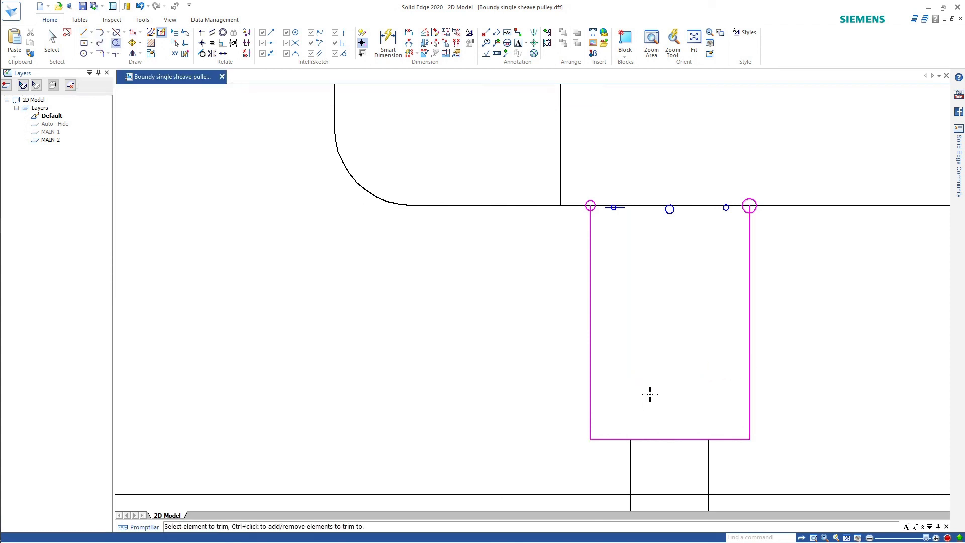
{"action": "scroll", "coordinate": [609, 200], "scroll_direction": "up", "scroll_amount": 5}
{"action": "scroll", "coordinate": [616, 267], "scroll_direction": "down", "scroll_amount": 8}
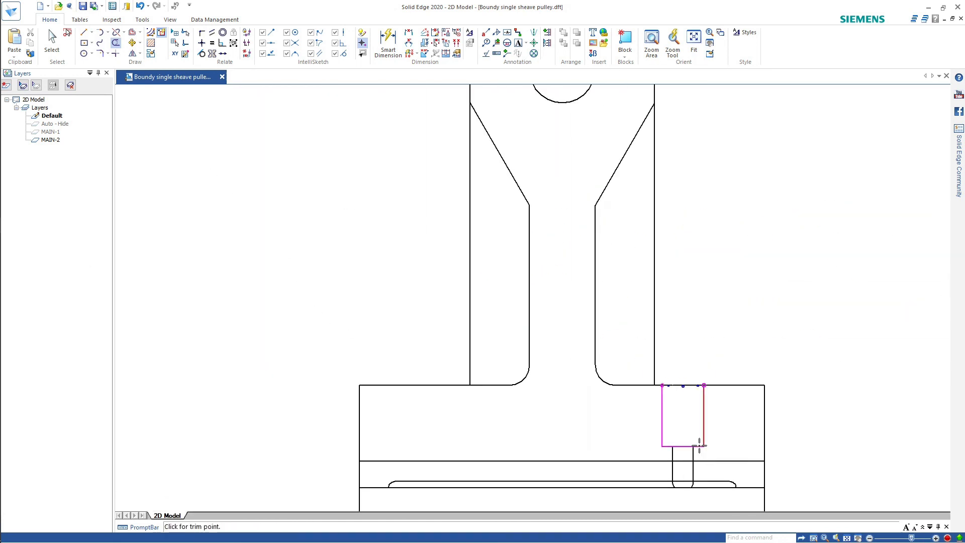
{"action": "scroll", "coordinate": [700, 443], "scroll_direction": "up", "scroll_amount": 3}
{"action": "scroll", "coordinate": [710, 416], "scroll_direction": "down", "scroll_amount": 5}
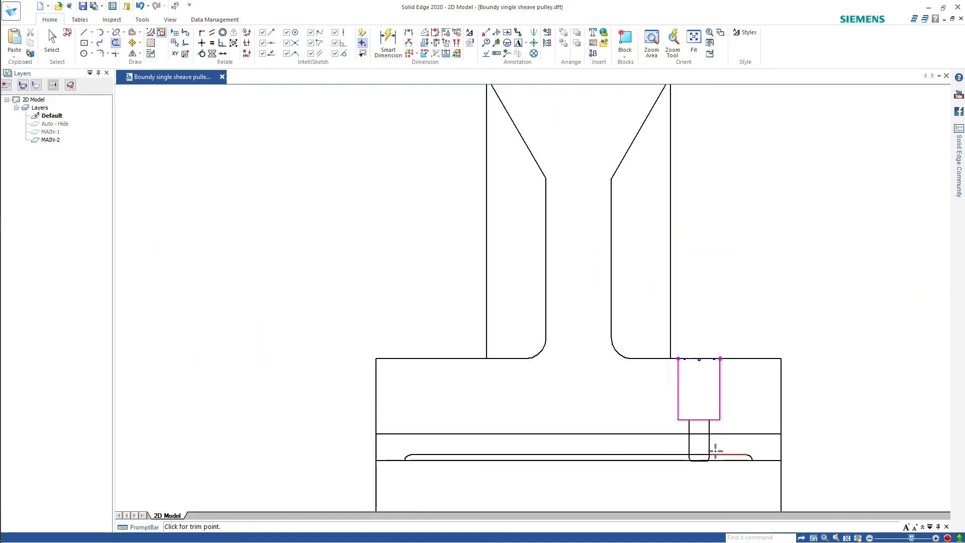
{"action": "scroll", "coordinate": [718, 446], "scroll_direction": "up", "scroll_amount": 1}
{"action": "scroll", "coordinate": [709, 401], "scroll_direction": "up", "scroll_amount": 4}
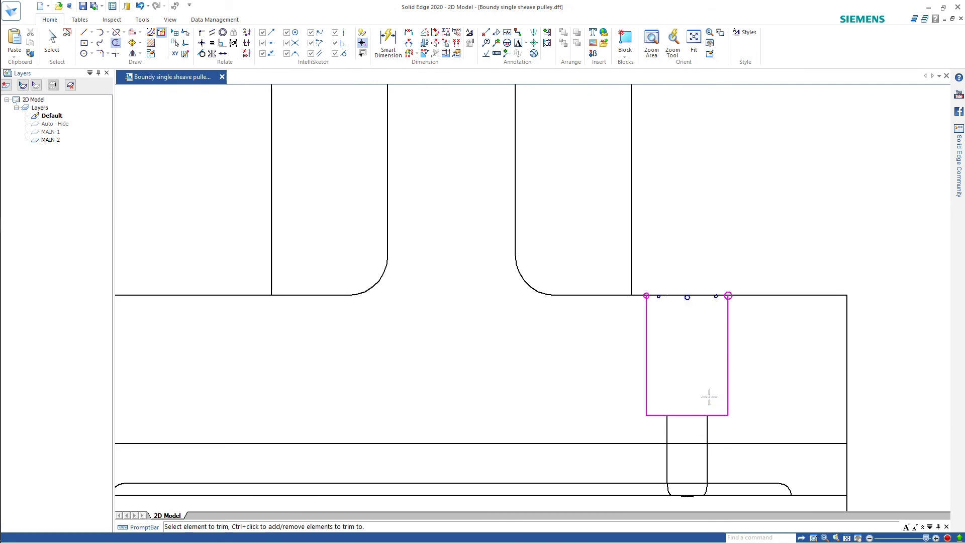
{"action": "scroll", "coordinate": [622, 194], "scroll_direction": "up", "scroll_amount": 2}
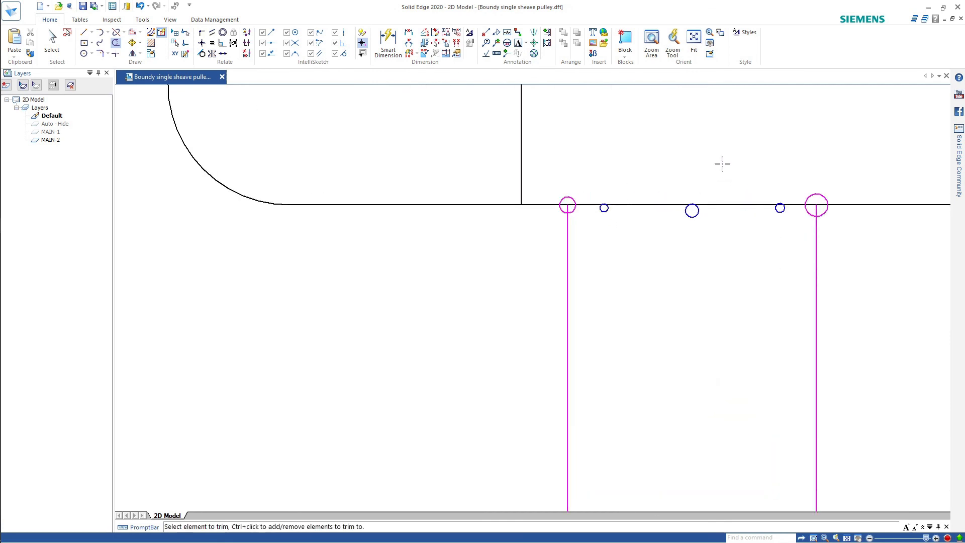
Draw a magenta curve through the centres of the five marker circles, from one upper counterbore corner to the other
{"action": "scroll", "coordinate": [722, 162], "scroll_direction": "up", "scroll_amount": 3}
{"action": "scroll", "coordinate": [769, 202], "scroll_direction": "up", "scroll_amount": 1}
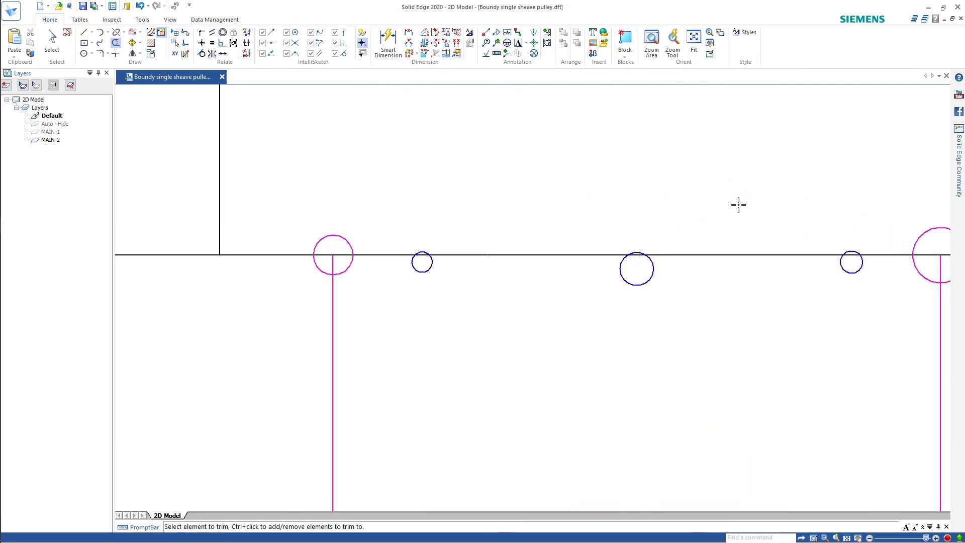
{"action": "left_click", "coordinate": [100, 43]}
{"action": "left_click", "coordinate": [334, 256]}
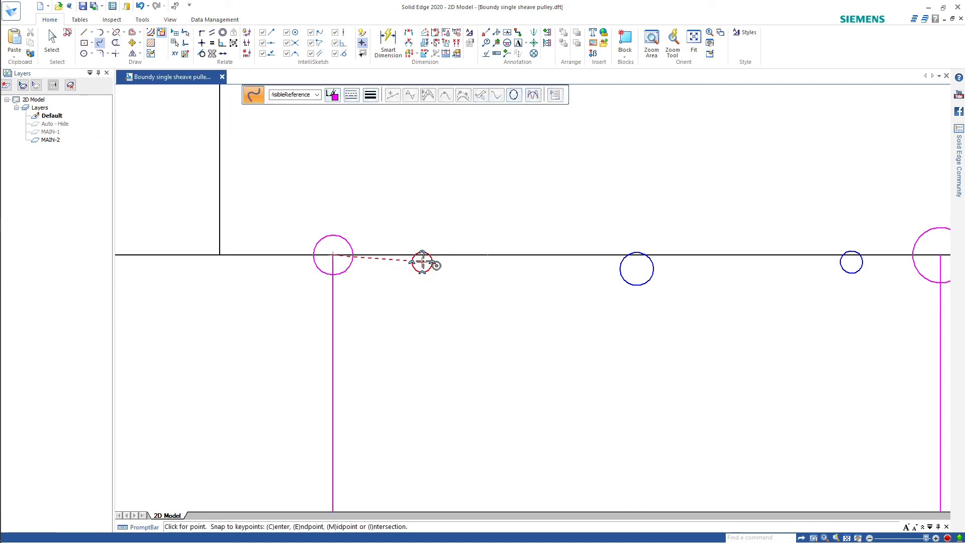
{"action": "left_click", "coordinate": [637, 269]}
{"action": "left_click", "coordinate": [852, 262]}
{"action": "left_click", "coordinate": [941, 255]}
{"action": "right_click", "coordinate": [928, 267]}
{"action": "scroll", "coordinate": [840, 294], "scroll_direction": "down", "scroll_amount": 2}
{"action": "key", "text": "Escape"}
Delete all the marker circles along the intersection curve, keeping the curve itself
{"action": "left_click_drag", "start_coordinate": [485, 231], "coordinate": [878, 311]}
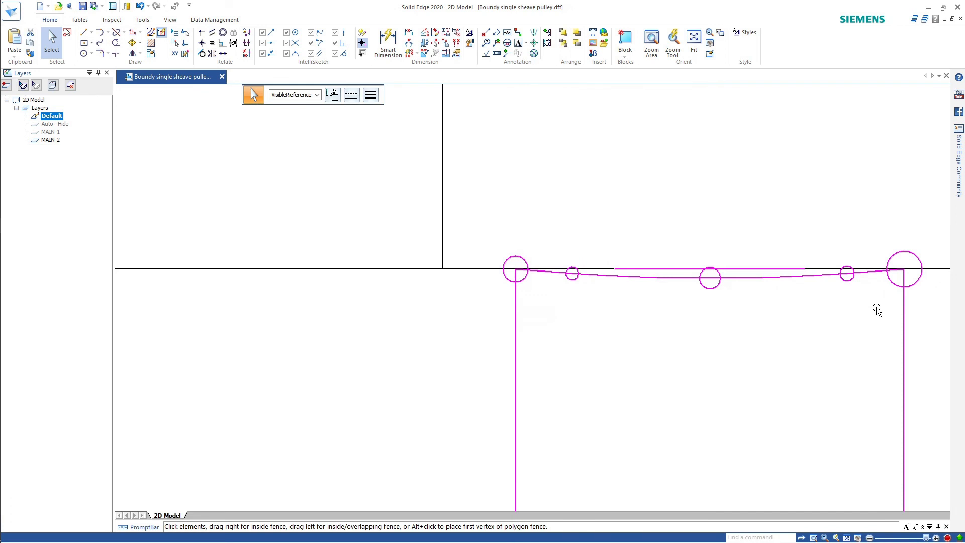
{"action": "key", "text": "Delete"}
{"action": "left_click", "coordinate": [922, 270]}
{"action": "key", "text": "Delete"}
Trim away the hub's straight upper edge between the ends of the counterbore's intersection curve
{"action": "left_click", "coordinate": [116, 43]}
{"action": "left_click", "coordinate": [597, 268]}
{"action": "left_click", "coordinate": [825, 269]}
{"action": "scroll", "coordinate": [670, 257], "scroll_direction": "down", "scroll_amount": 5}
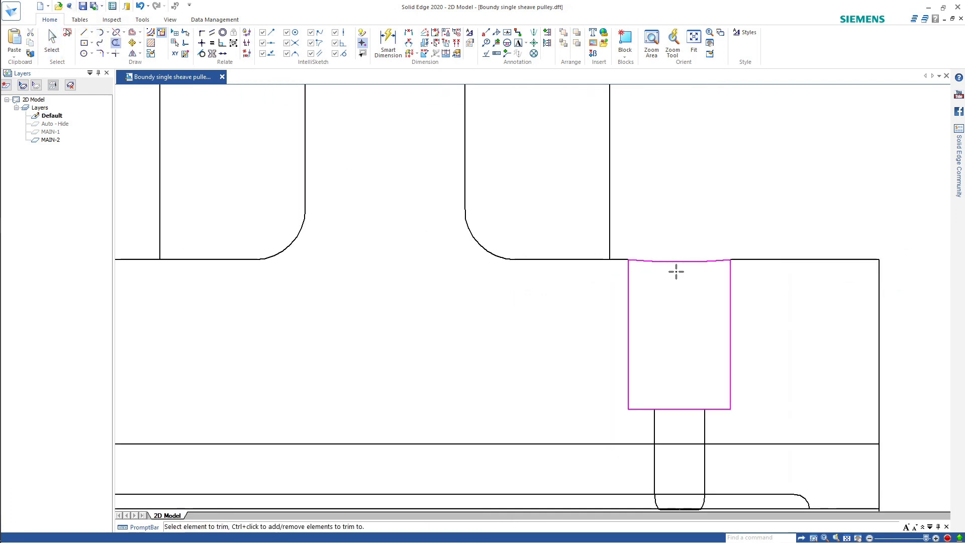
{"action": "middle_click_drag", "start_coordinate": [677, 271], "coordinate": [699, 229]}
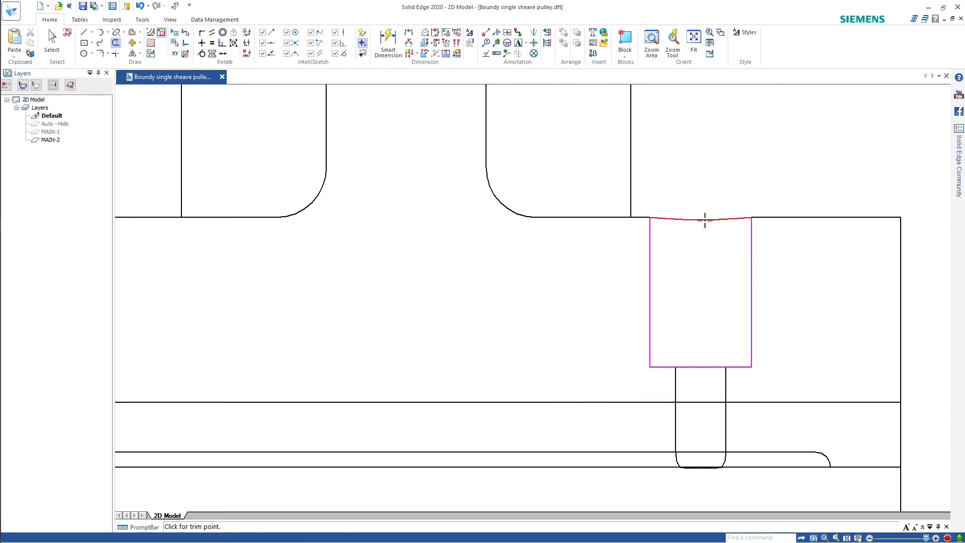